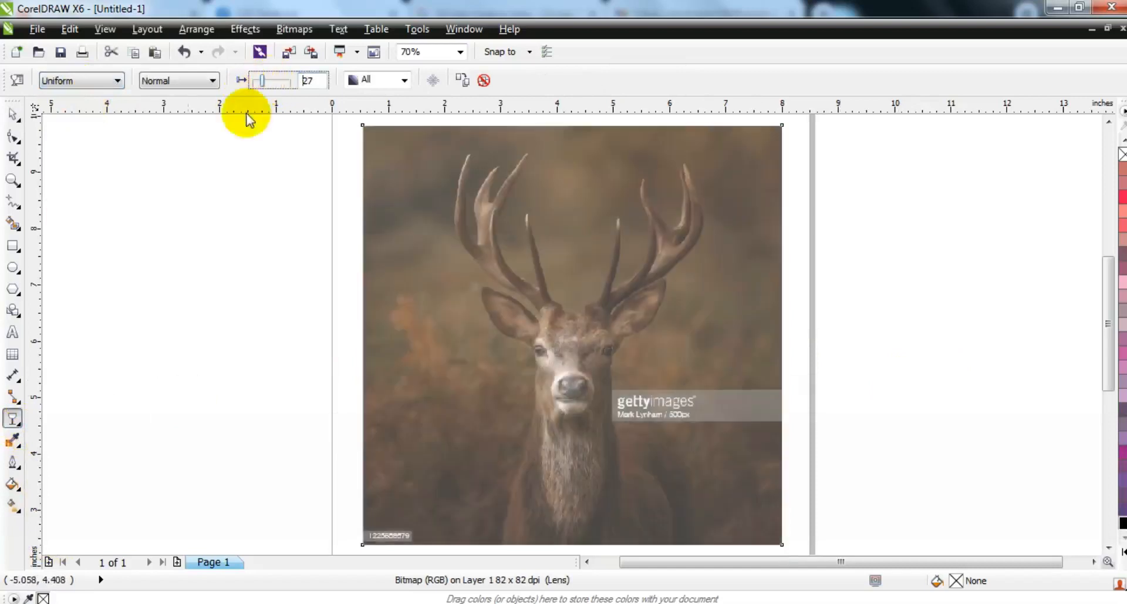
- Draw an ellipse around the deer's head and neck and enlarge it to about 3.97 by 5.62 inches
left_click(12, 180)
left_click(14, 114)
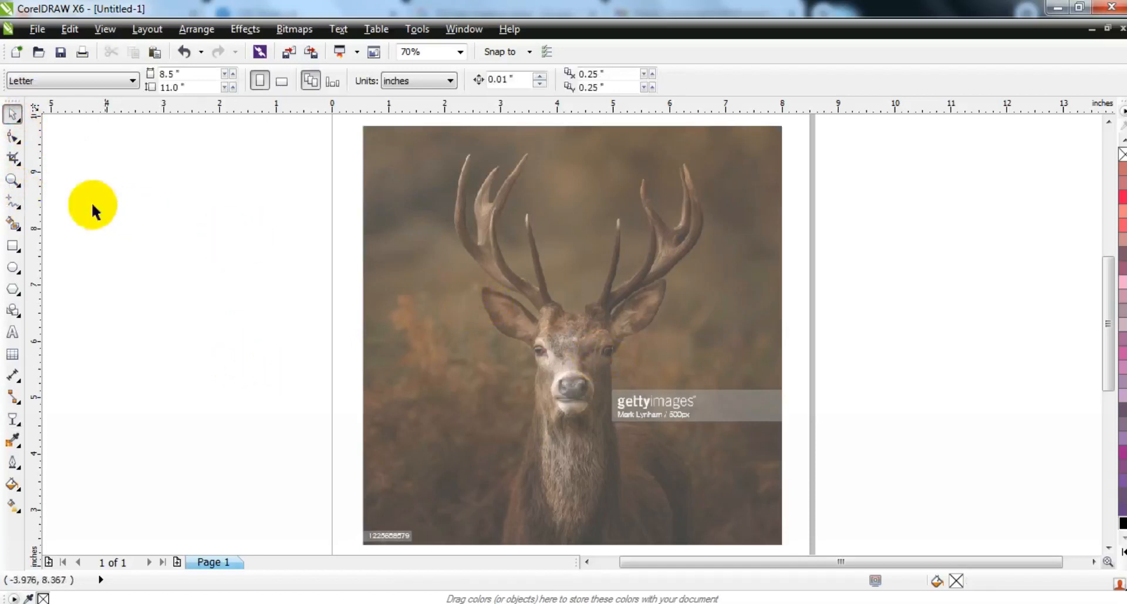
left_click(13, 180)
left_click_drag(383, 137, 853, 523)
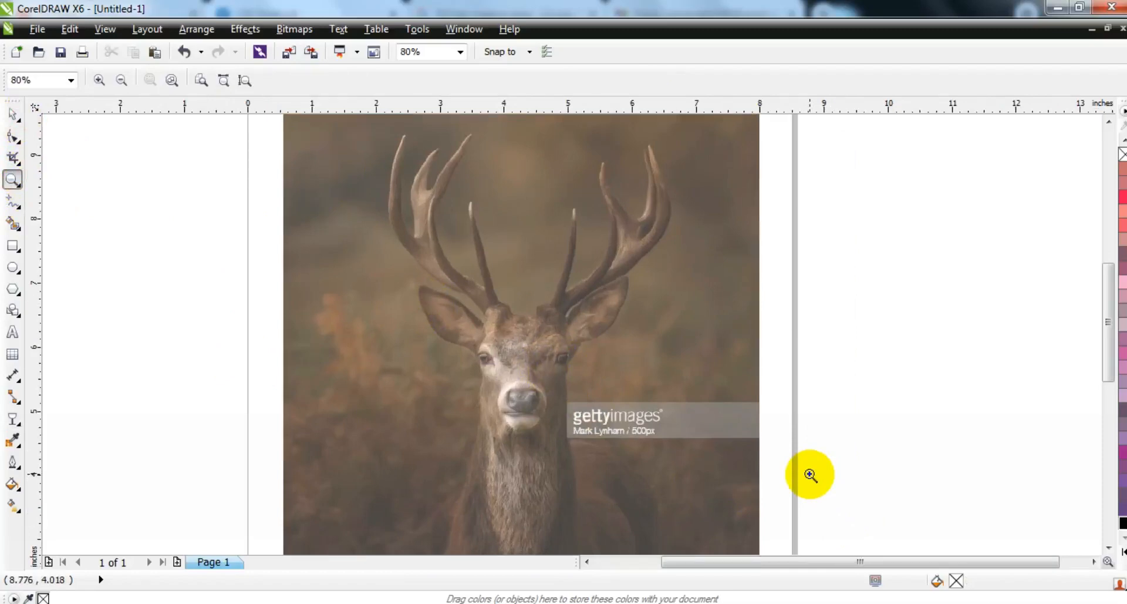
left_click(13, 267)
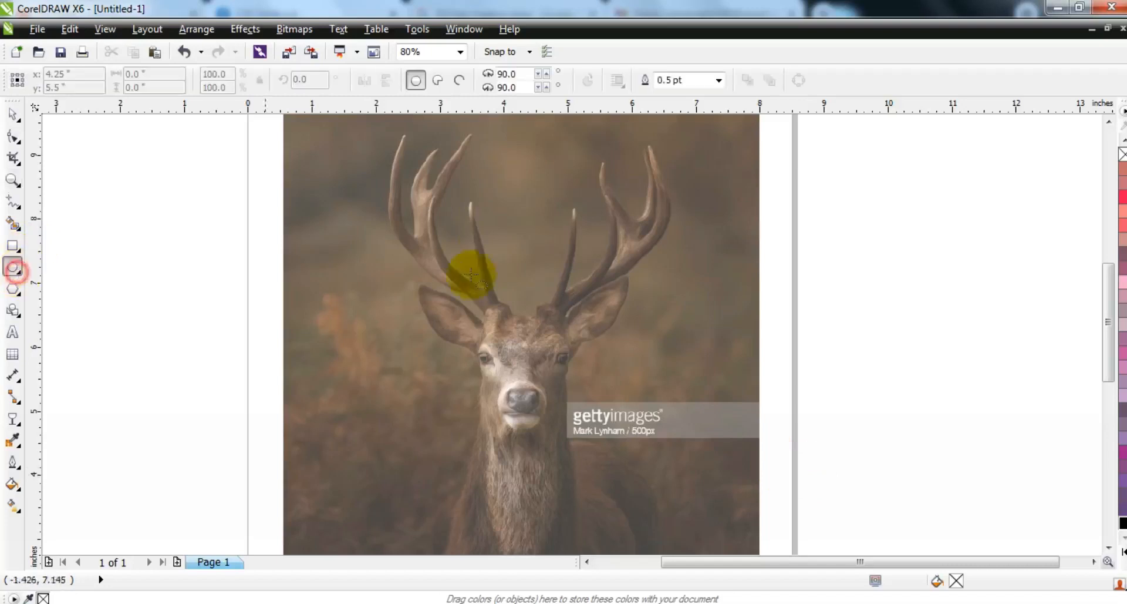
left_click_drag(400, 227, 615, 526)
left_click(12, 115)
left_click_drag(609, 422, 598, 386)
left_click_drag(610, 490, 648, 544)
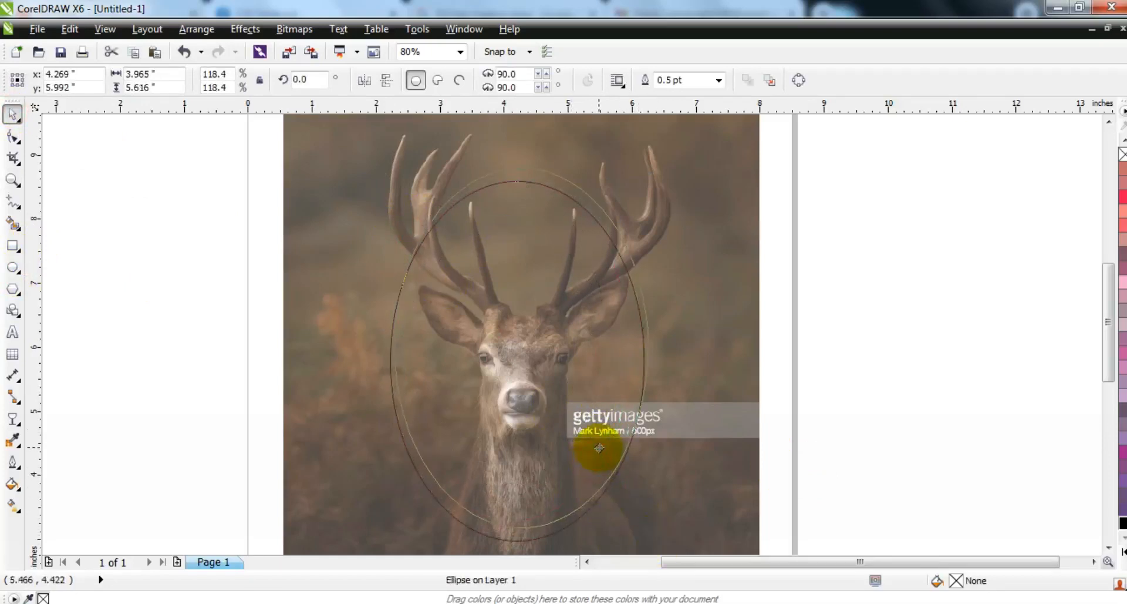
- Place a copy of the ellipse slightly lower and to the left, centred at about 4.09, 5.61 inches
left_click_drag(599, 448, 601, 443)
left_click_drag(601, 364, 595, 380)
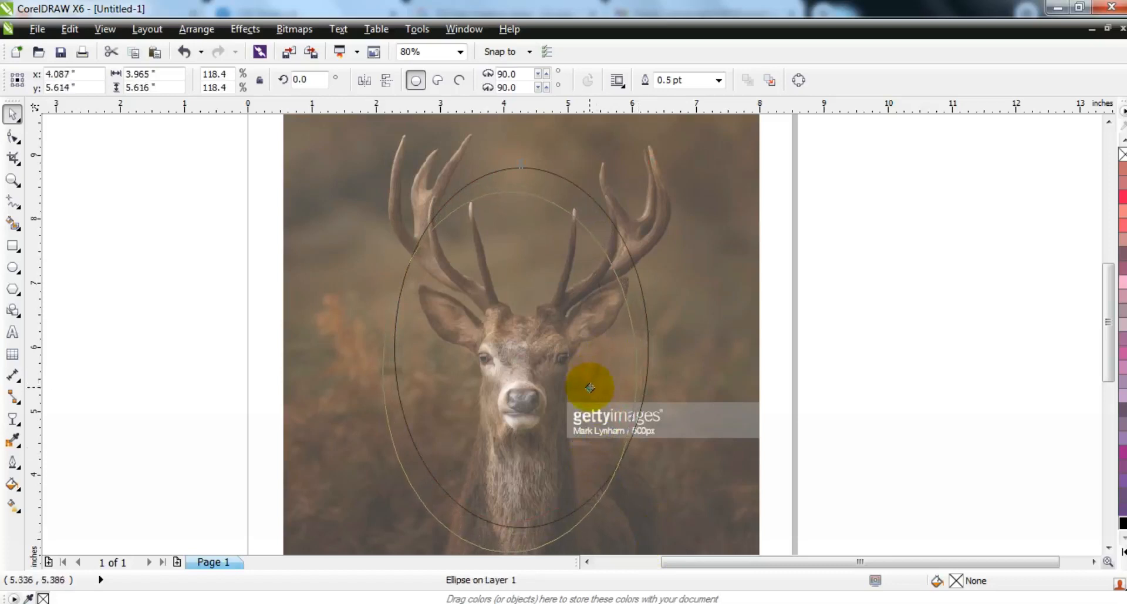
left_click_drag(590, 388, 590, 387)
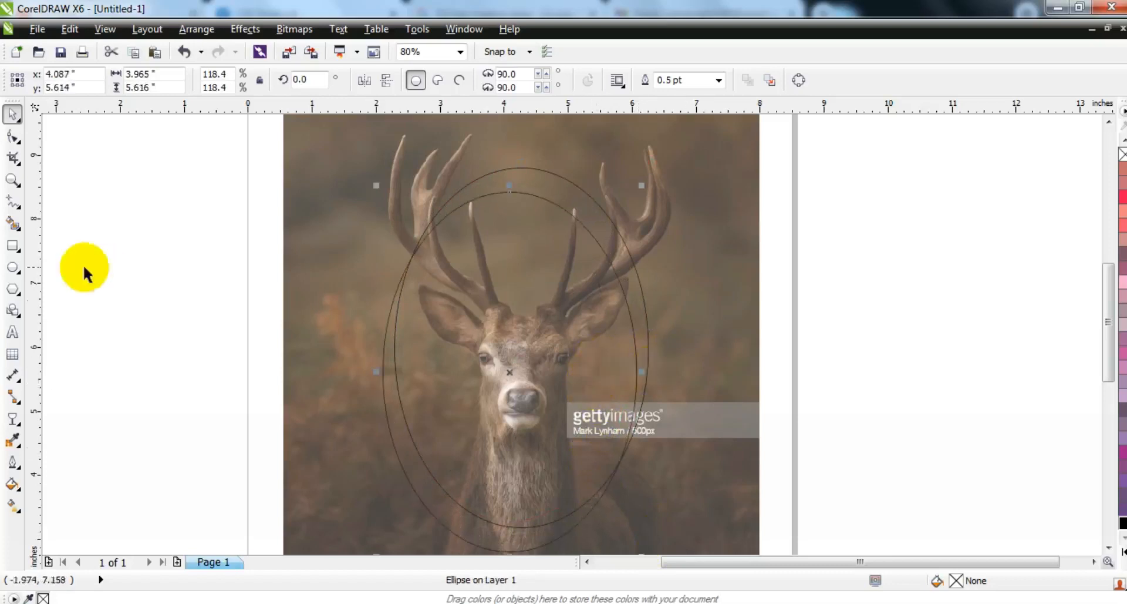
- Draw a vertical line about 1.54 inches long across the ellipses' lower edges and smart-fill the left crescent between them
left_click(13, 201)
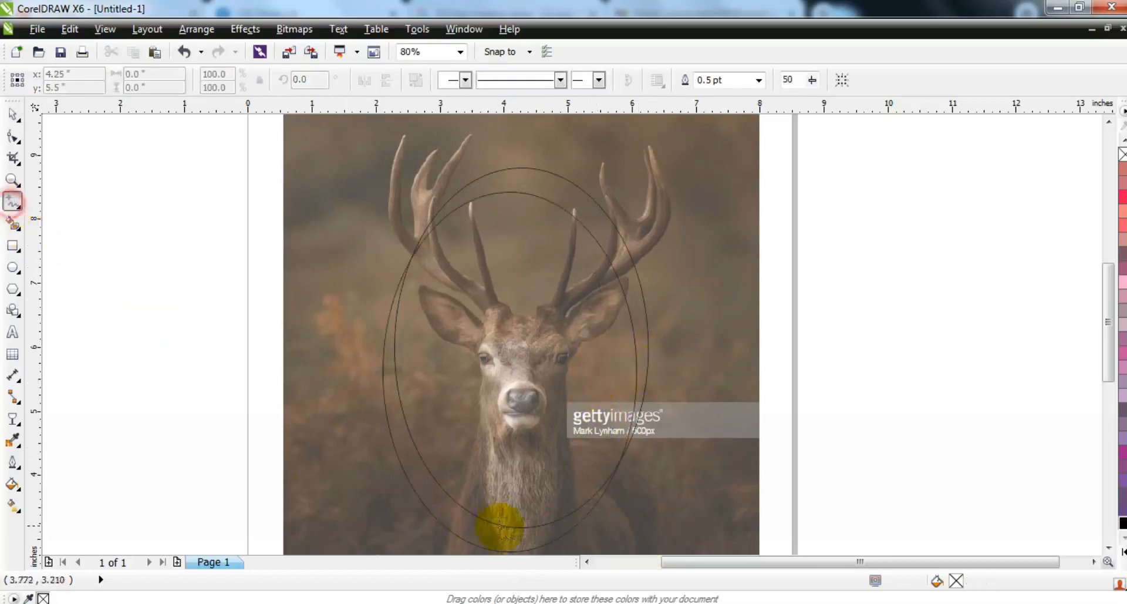
left_click(479, 481)
left_click(479, 531, "ctrl")
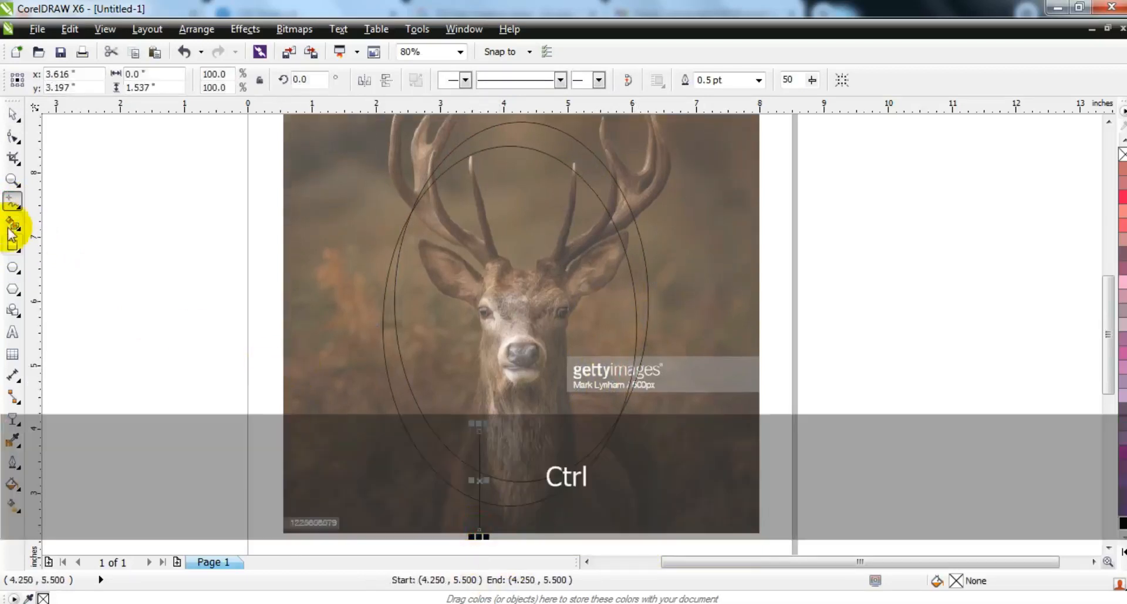
left_click(425, 435)
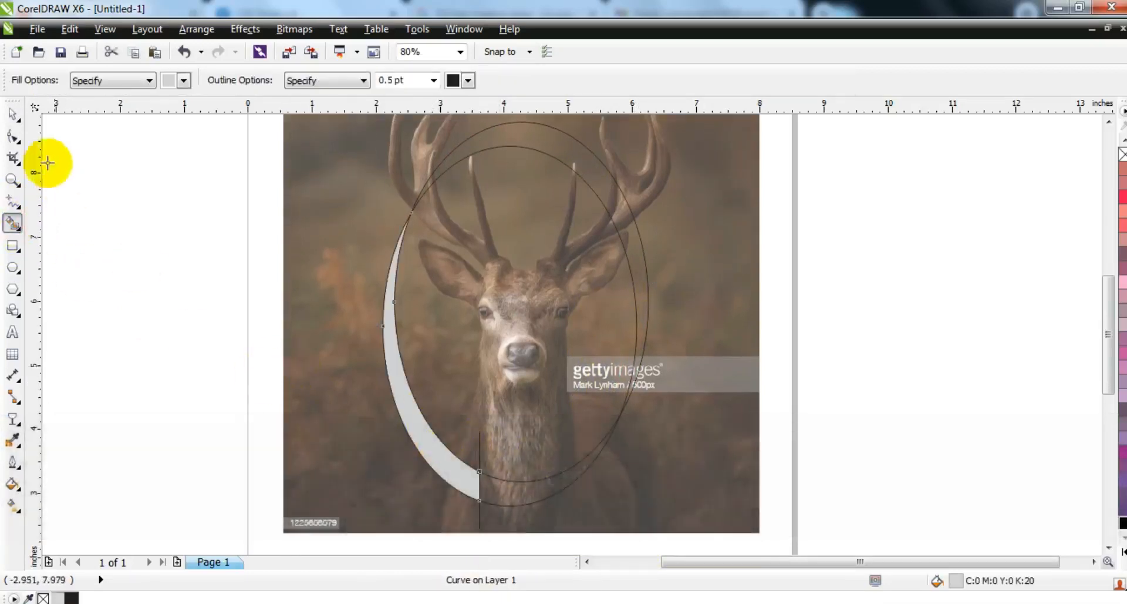
- Delete both construction ellipses and the vertical line, keeping only the filled crescent
left_click(13, 114)
left_click(517, 150)
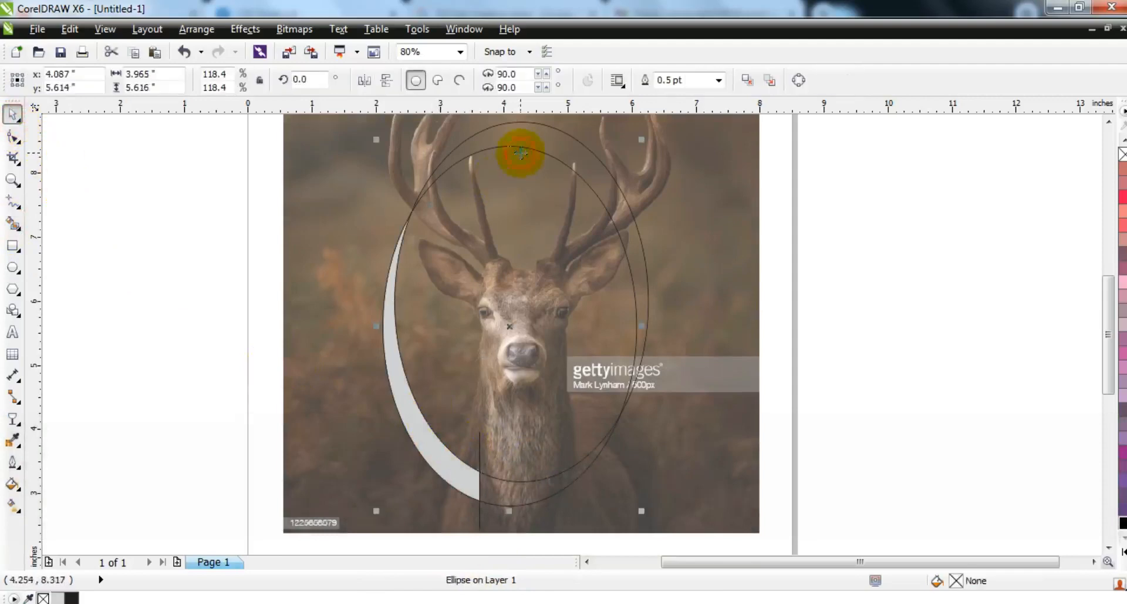
key("Delete")
left_click(539, 147)
key("Delete")
left_click(478, 444)
key("Delete")
- Mirror a copy of the crescent to its right side and weld both halves into one shape
left_click(415, 429)
left_click_drag(376, 358, 497, 373)
left_click(424, 442, "shift")
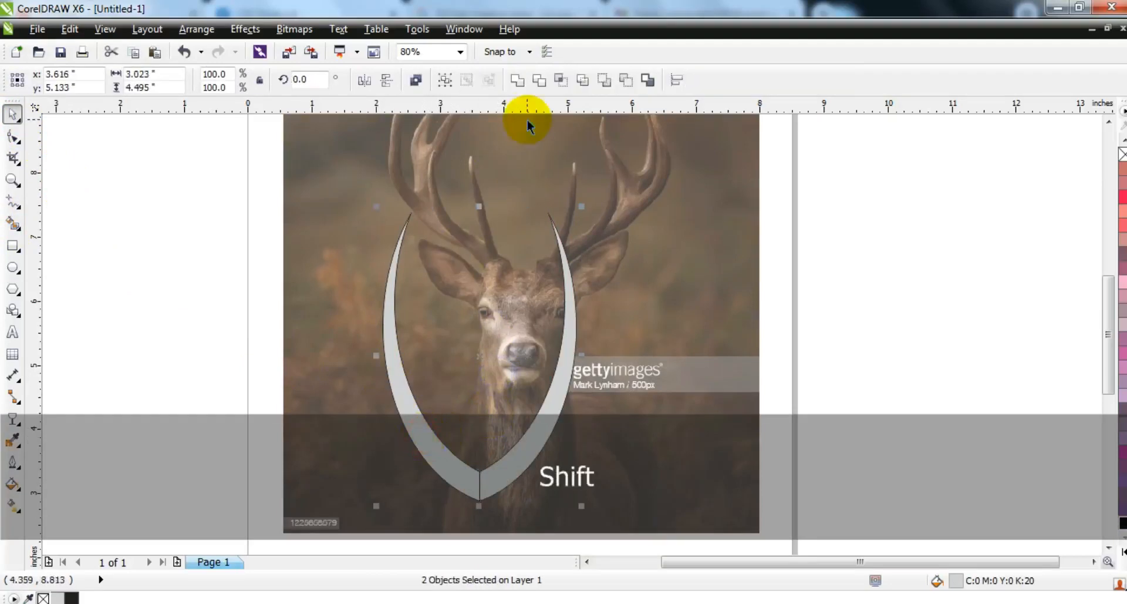
left_click(512, 82)
- Enlarge the welded frame to about 4.38 by 5.25 inches and centre it around the deer's head
left_click_drag(584, 357, 629, 360)
left_click_drag(589, 433, 607, 435)
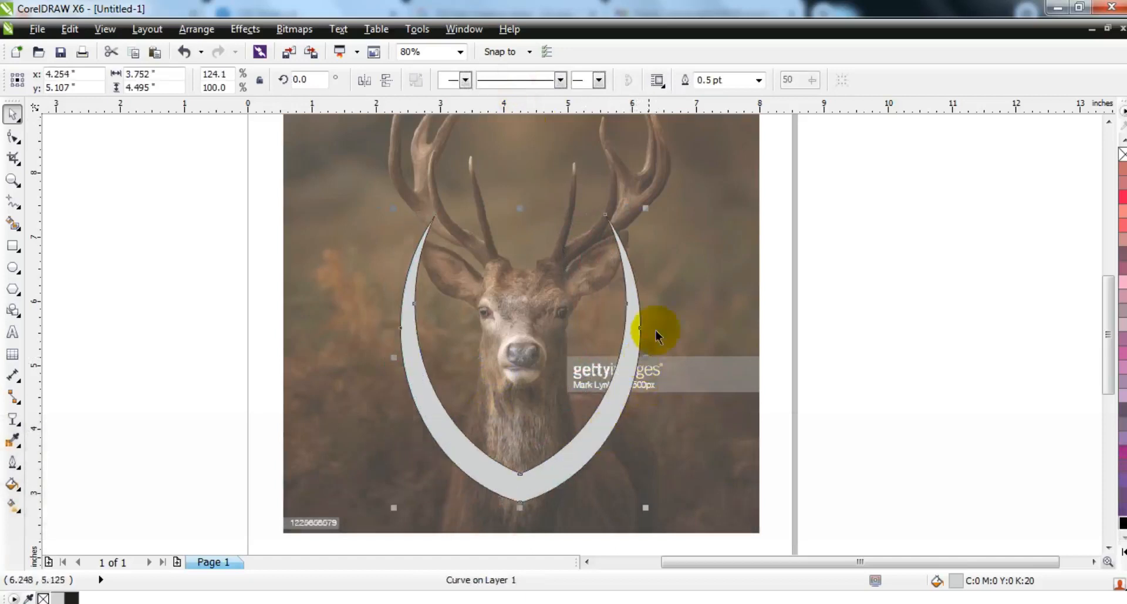
left_click_drag(643, 215, 674, 190)
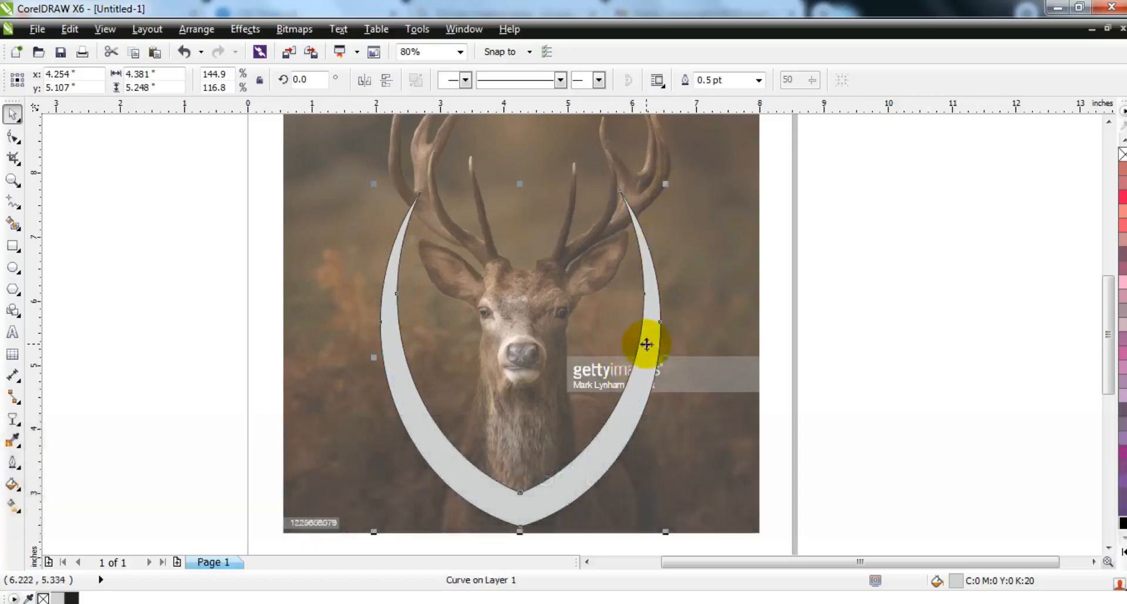
left_click_drag(647, 341, 648, 344)
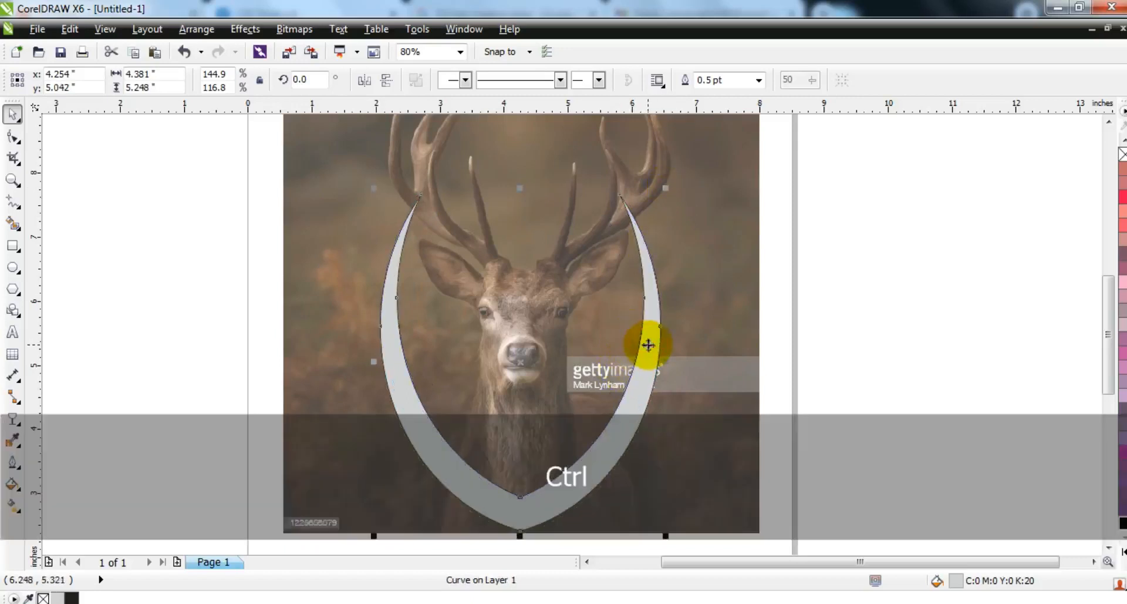
left_click(897, 355)
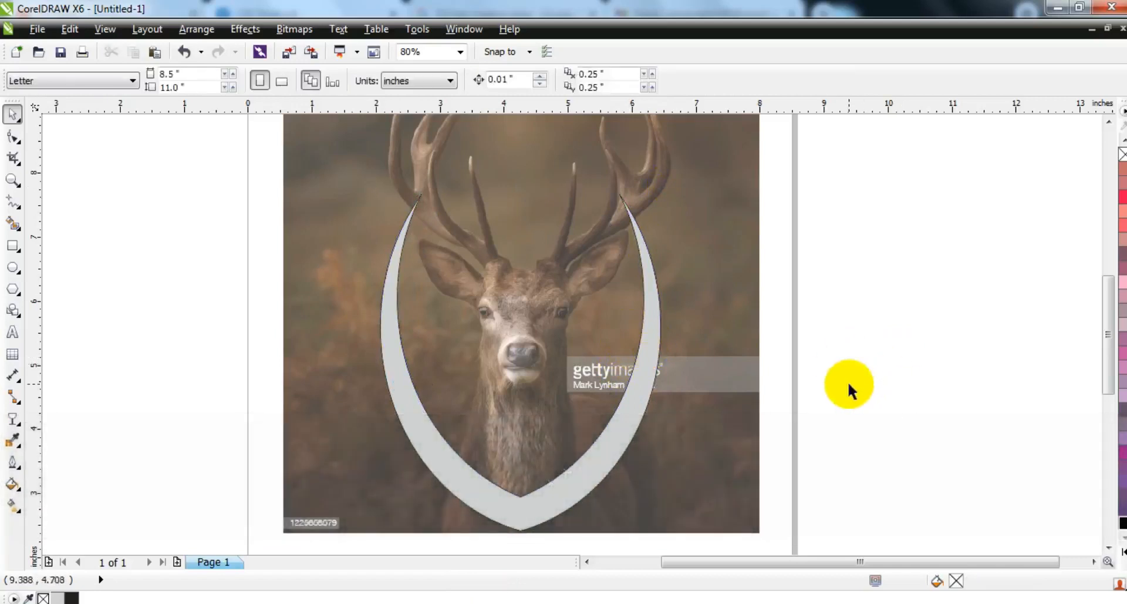
- Using a 2.0 pt outline, trace straight segments around the deer's left ear and down the cheek to the frame's inner edge
left_click(23, 180)
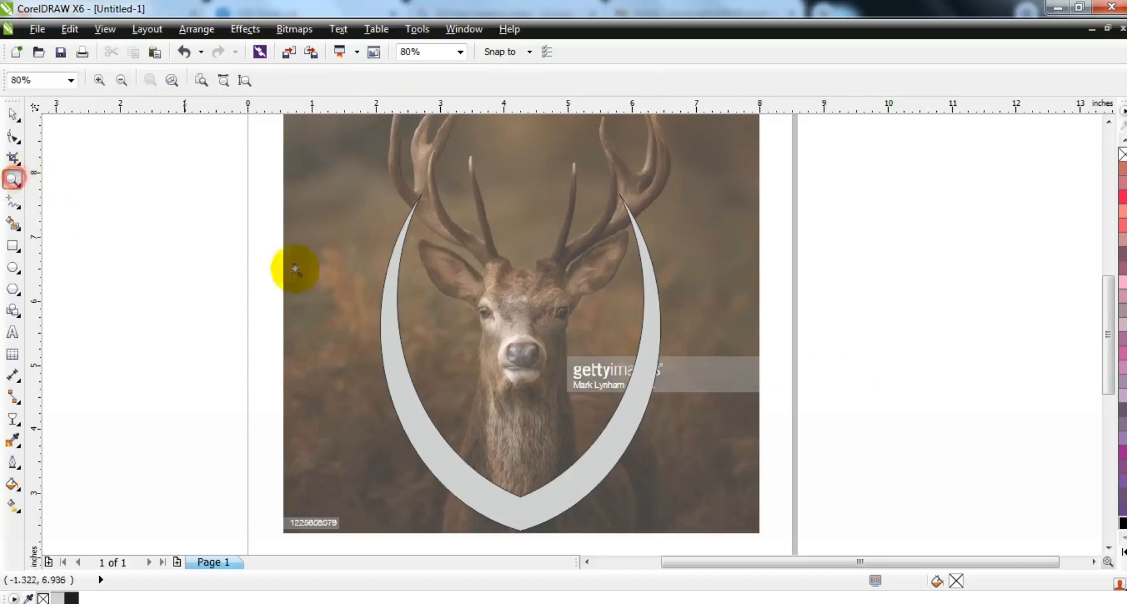
left_click_drag(324, 189, 727, 433)
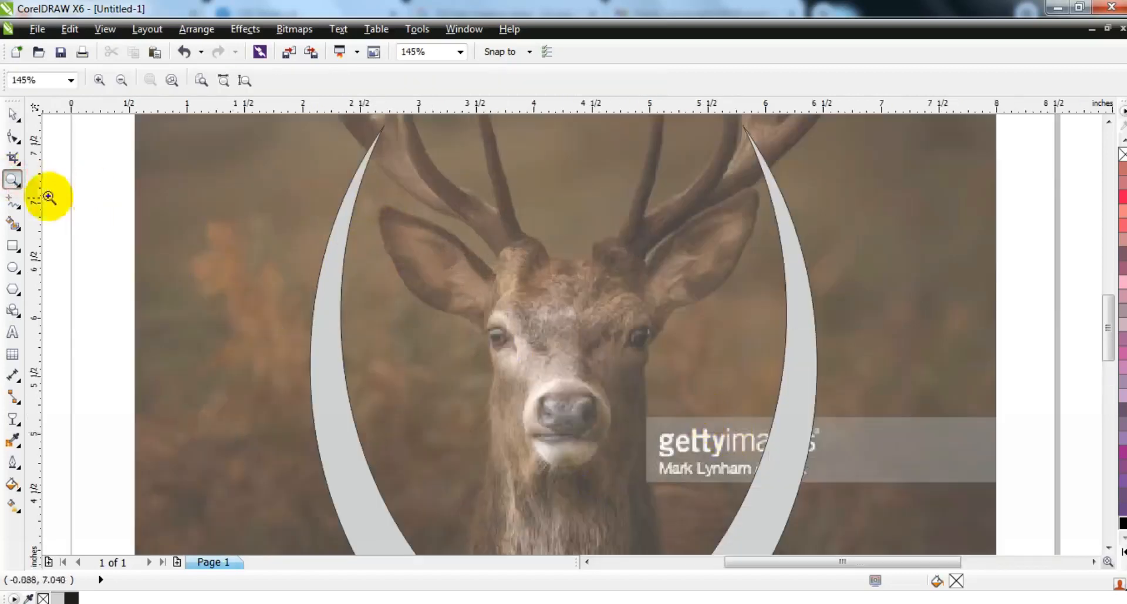
left_click(13, 201)
left_click(759, 80)
left_click(710, 161)
left_click(493, 267)
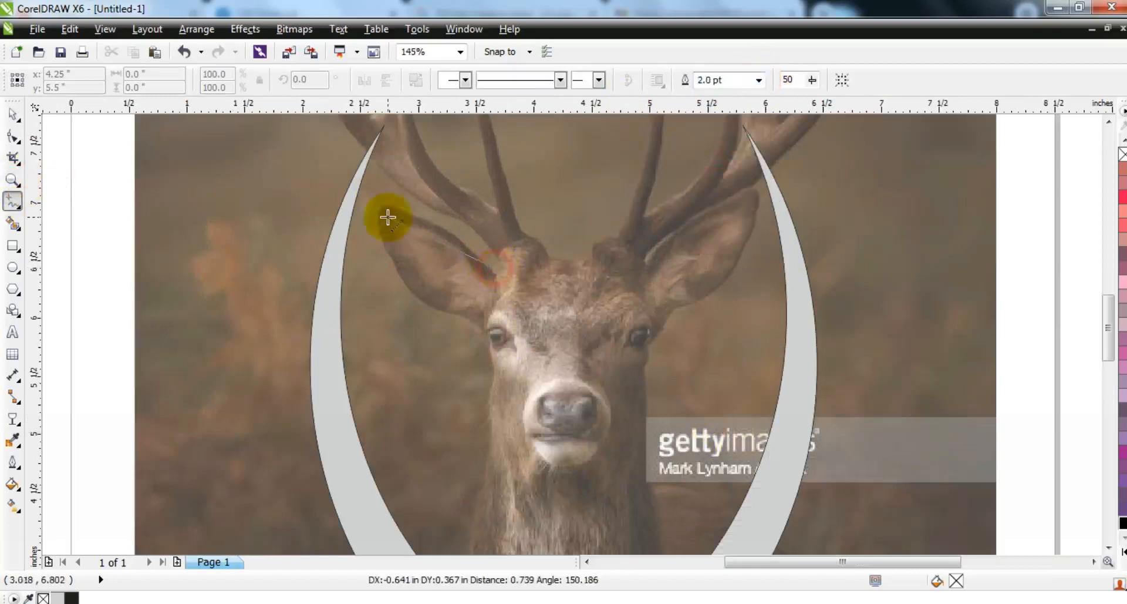
left_click(380, 218)
left_click(481, 327)
double_click(492, 369)
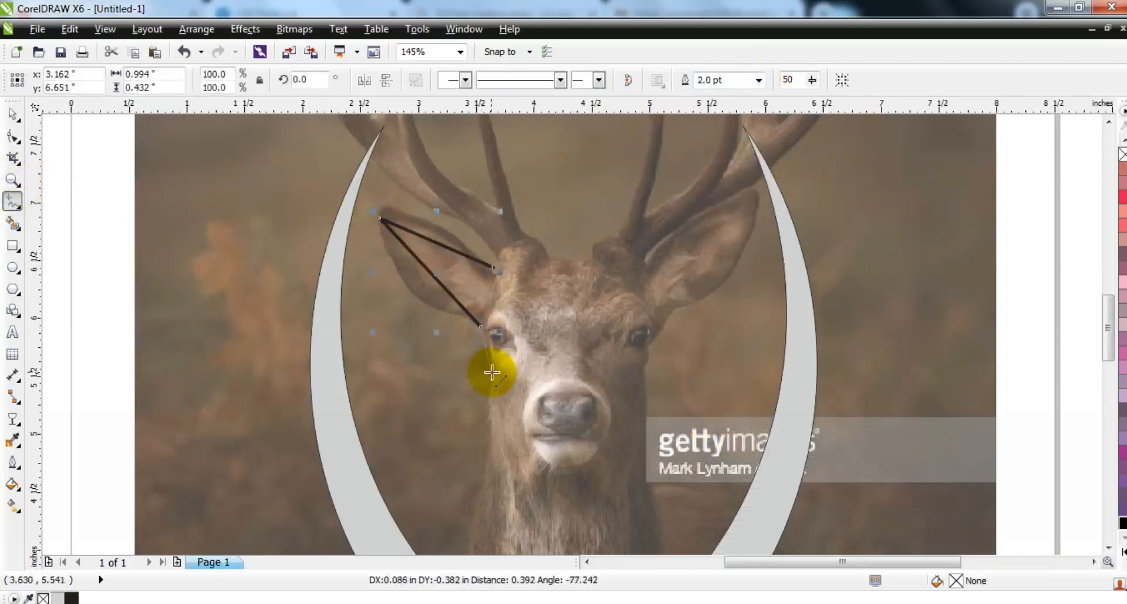
left_click(486, 433)
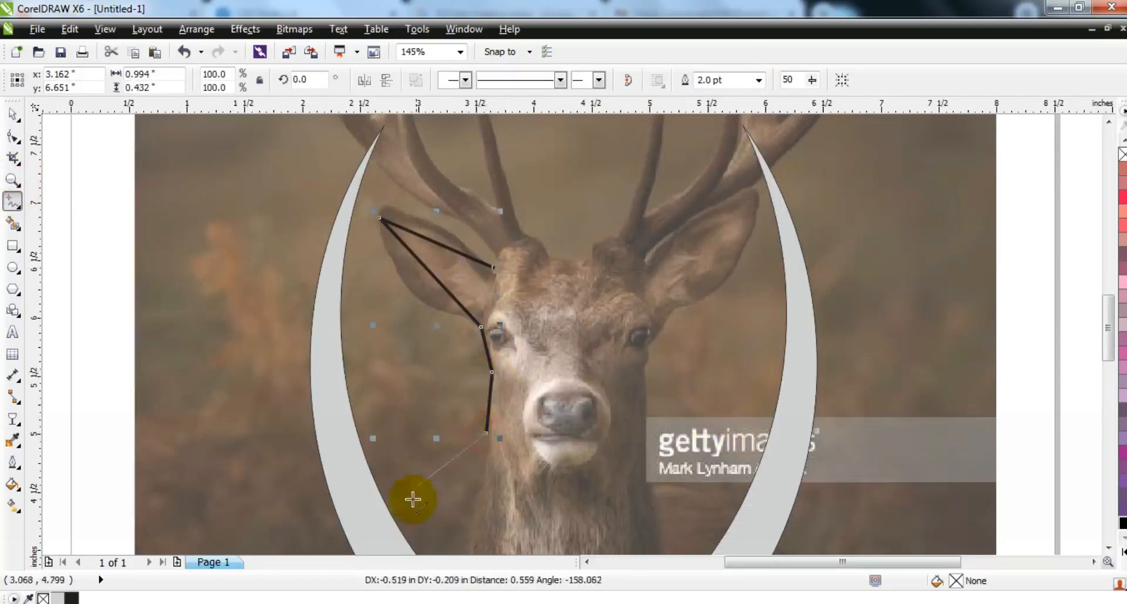
double_click(404, 543)
- Continue the trace from the ear's inner base up the left antler and around its upper tine tips with straight segments
left_click(1109, 122)
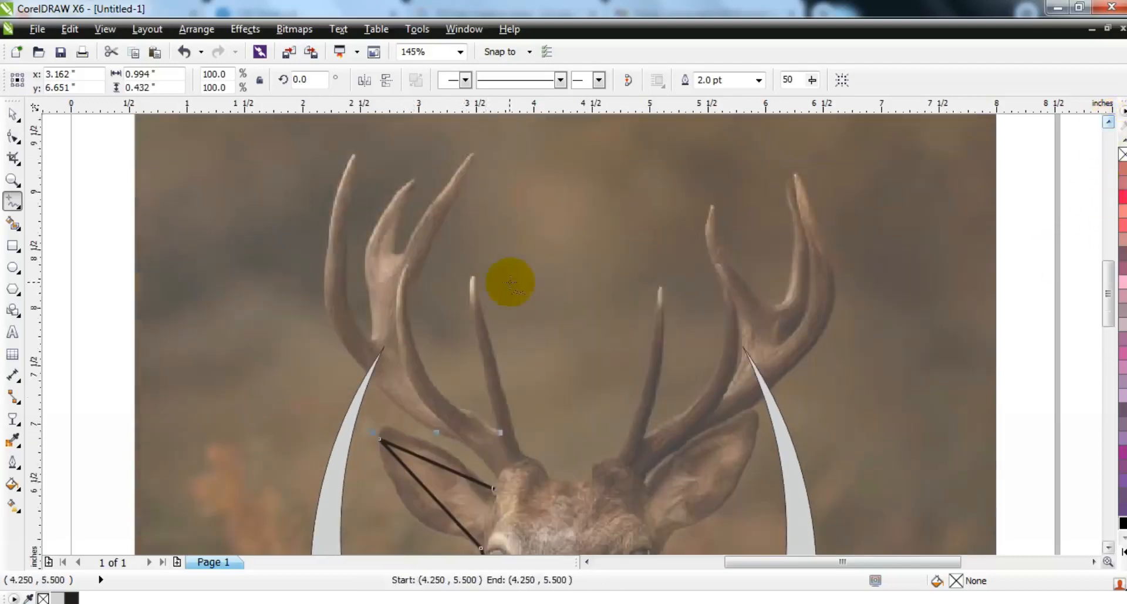
left_click(493, 487)
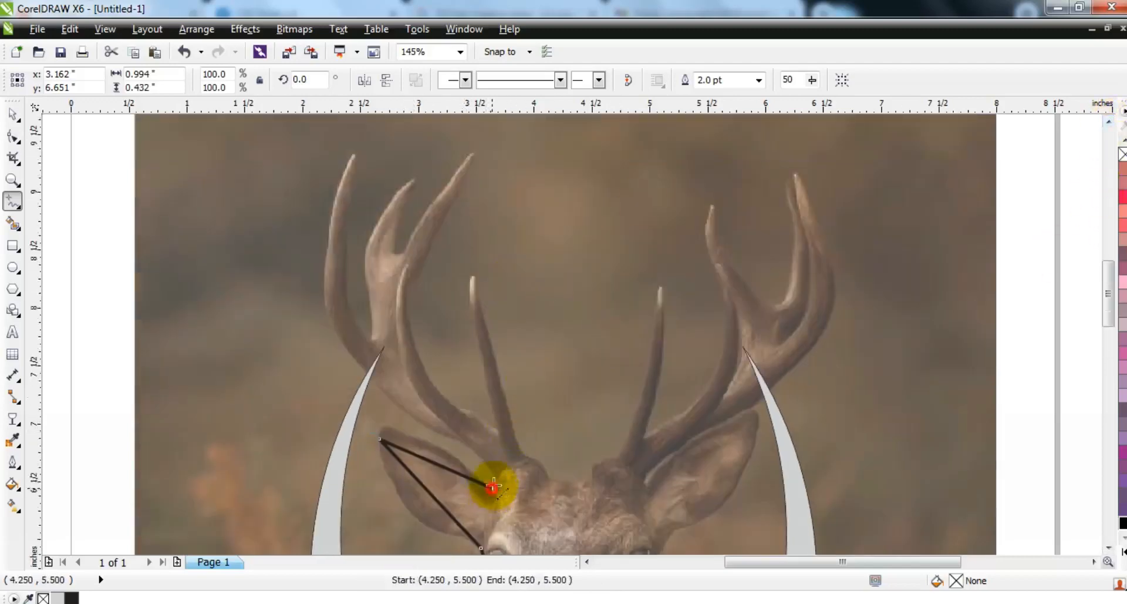
left_click(350, 151)
left_click(338, 247)
left_click(348, 199)
left_click(372, 333)
left_click(410, 175)
left_click(398, 254)
left_click(459, 155)
left_click(446, 193)
left_click(483, 139)
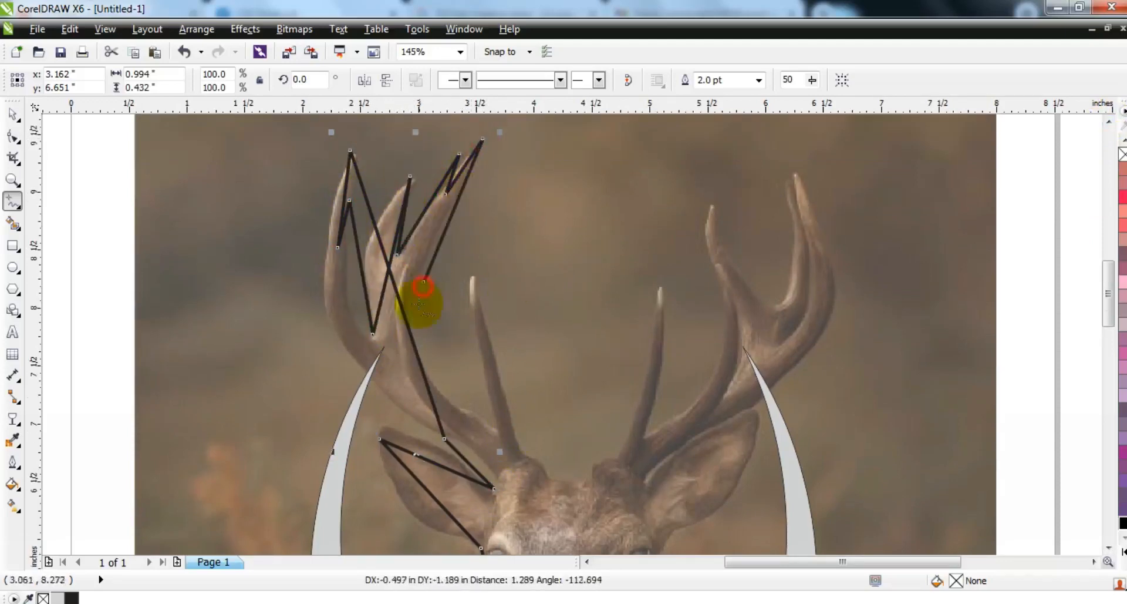
- Continue the trace down the left antler's inner edge and around its short inner tine to the antler base
left_click(424, 282)
left_click(495, 434)
left_click(467, 271)
left_click(522, 449)
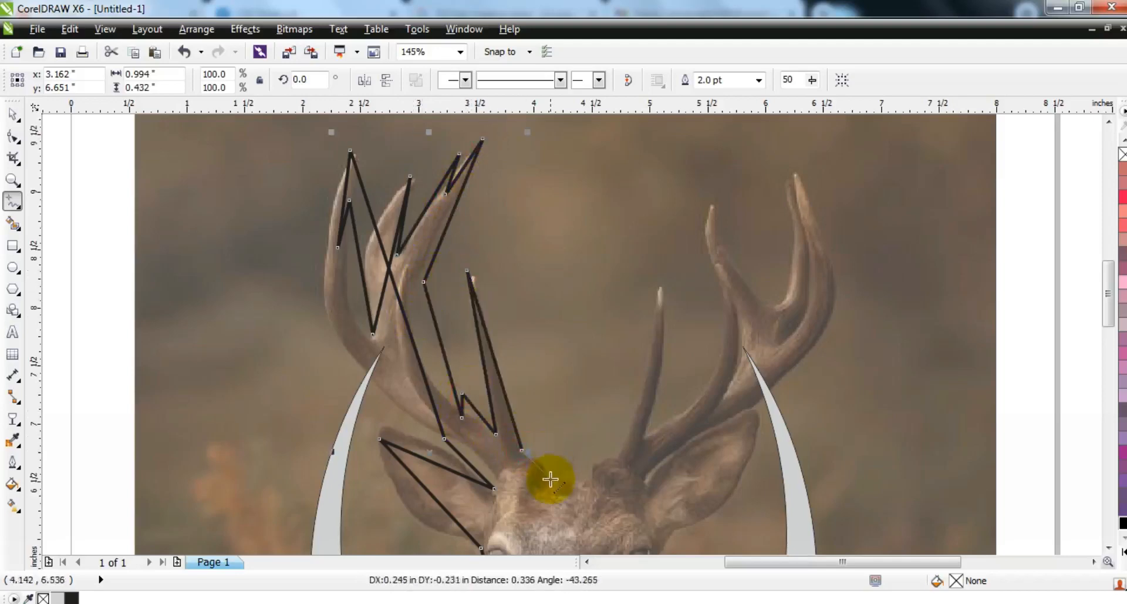
- Close the half-head outline across the forehead, straight down the face's centre line and back along the frame's lower left arm
key("F3")
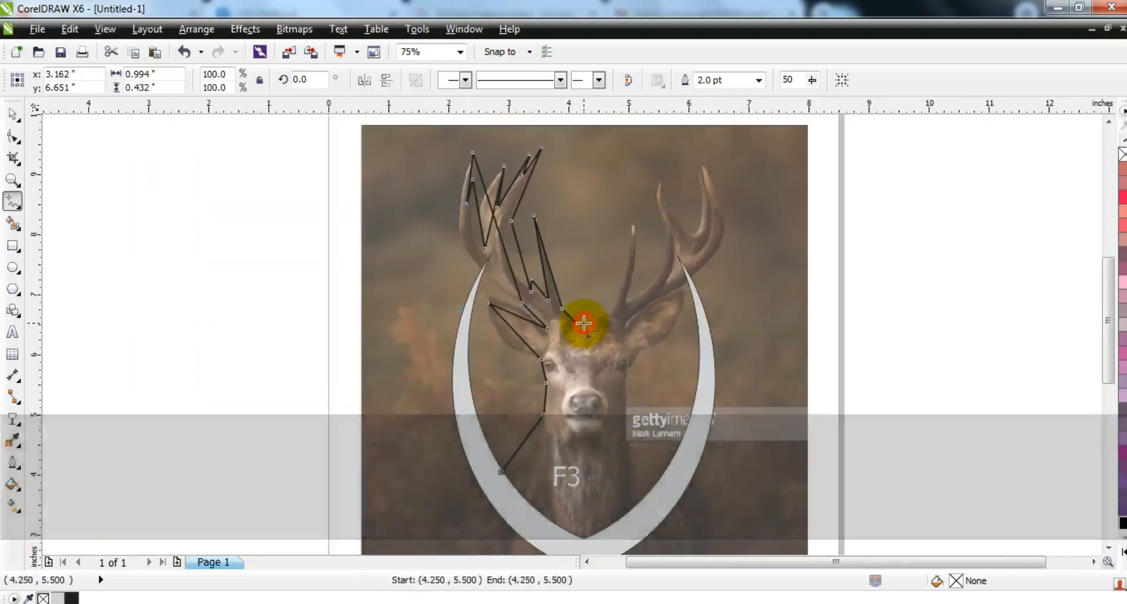
scroll(578, 529, "down", 2)
left_click(579, 504)
left_click(514, 455)
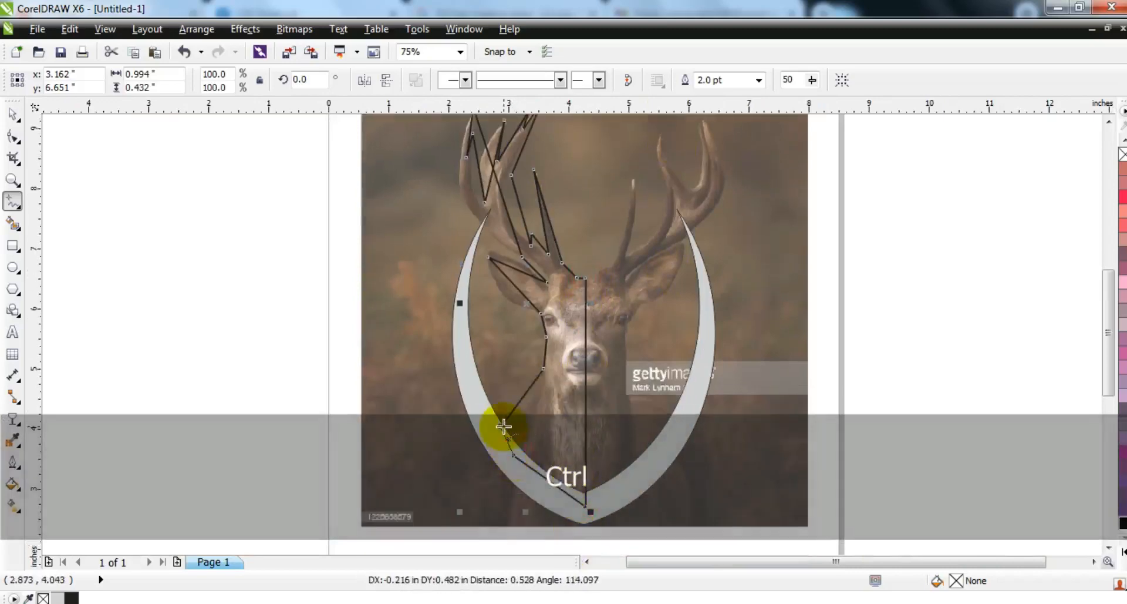
left_click(500, 426)
- Select all nodes of the half-head outline and convert its straight segments to curves
left_click(13, 137)
key("F3")
left_click_drag(466, 202, 574, 447)
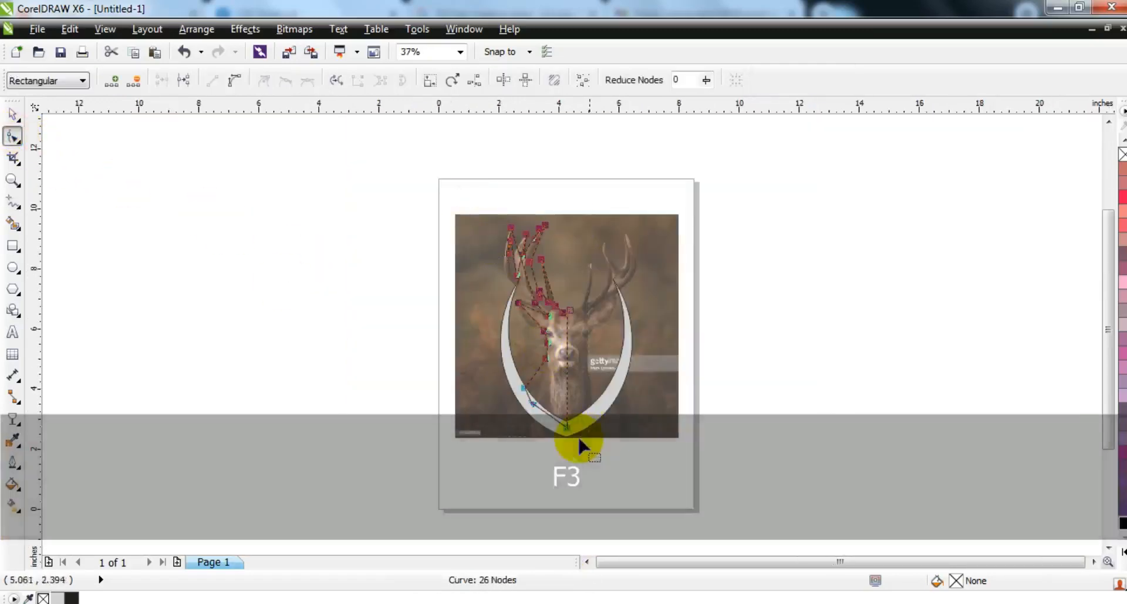
left_click(234, 82)
- Bend the outline along the left antler's outer edge and the inner side of its outermost tine
left_click(12, 181)
left_click_drag(478, 207, 621, 345)
left_click_drag(337, 164, 772, 511)
left_click(12, 134)
left_click_drag(502, 311, 431, 328)
left_click(548, 444)
left_click_drag(399, 266, 399, 277)
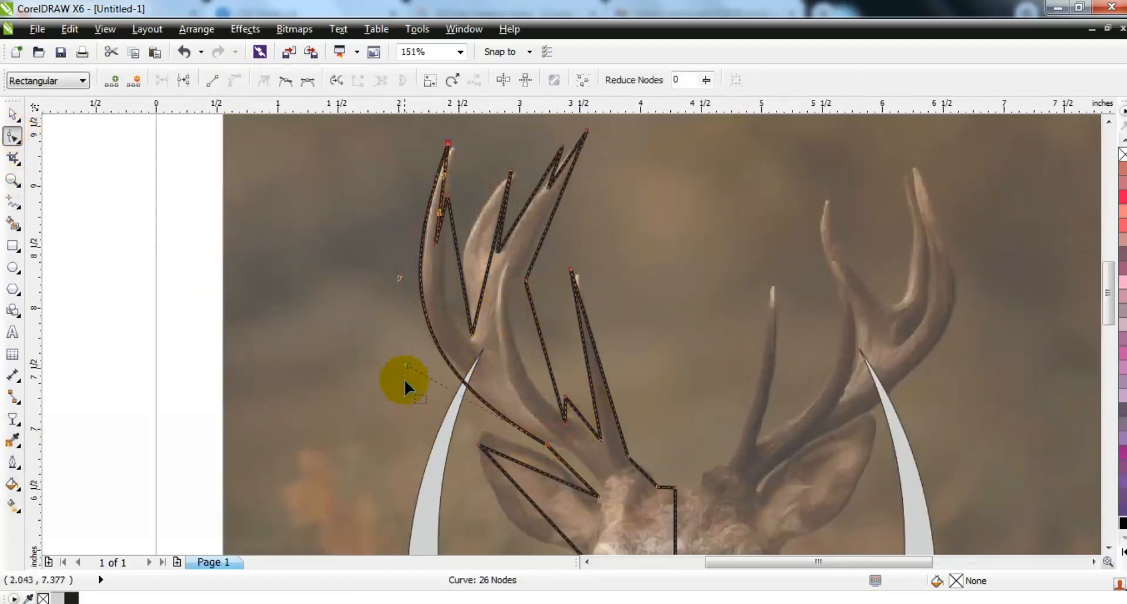
left_click_drag(407, 355, 393, 335)
left_click_drag(452, 304, 444, 291)
- Curve the outline along the notch in the outermost tine and both sides of the middle tine
left_click(12, 179)
left_click_drag(323, 122, 780, 375)
left_click(13, 137)
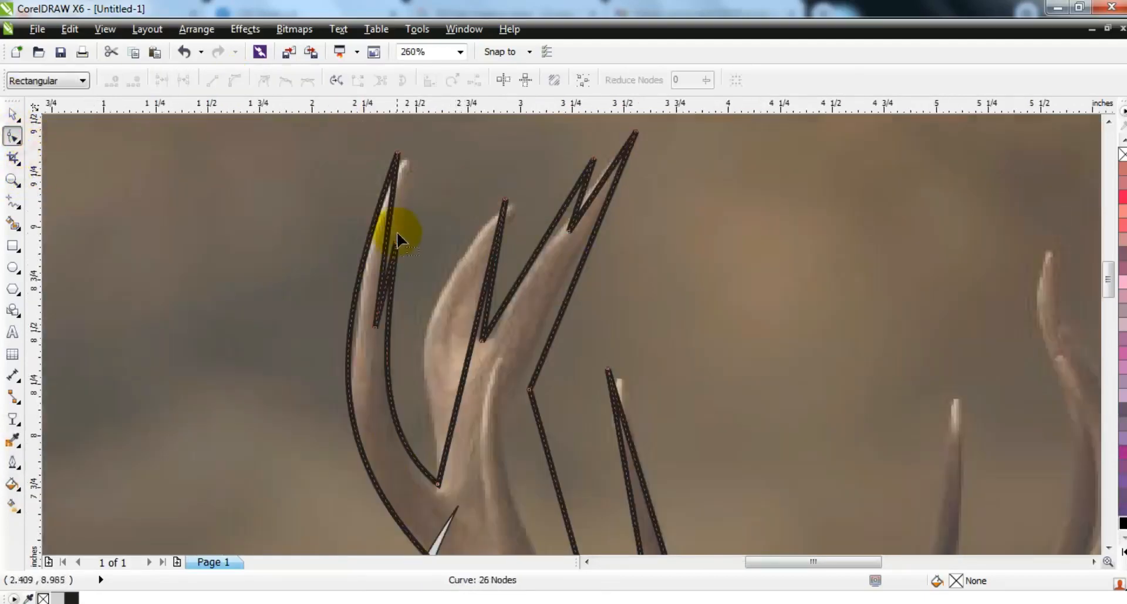
left_click_drag(388, 241, 380, 240)
left_click_drag(387, 278, 383, 276)
left_click_drag(476, 330, 477, 290)
left_click_drag(538, 250, 527, 241)
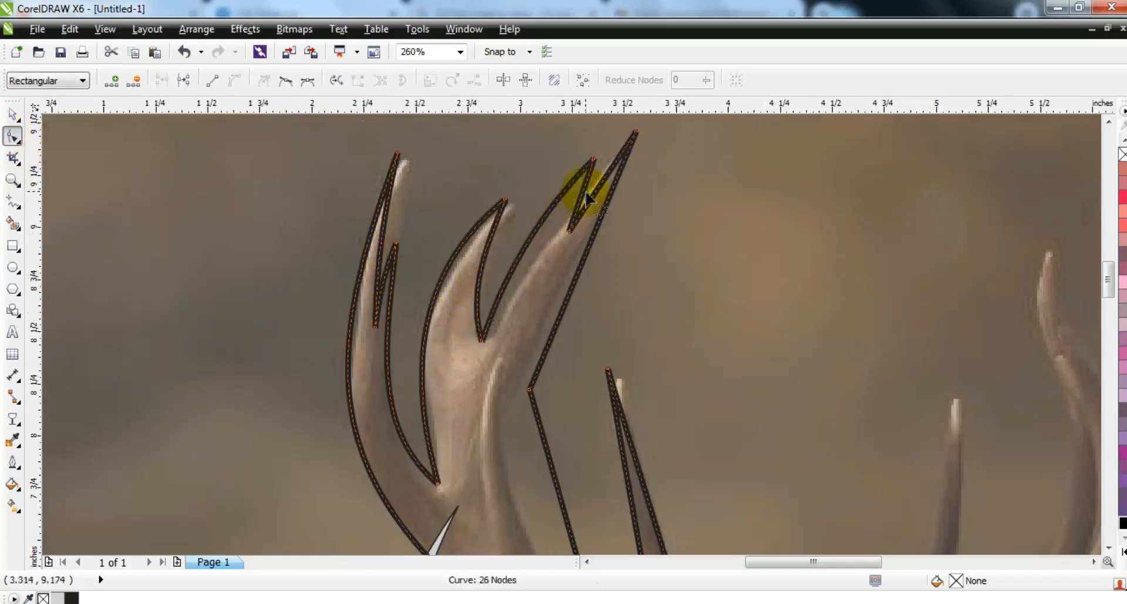
- Curve the innermost upper tine and shift its notch node and the antler's inner-edge node to fit the antler
left_click_drag(598, 185, 593, 178)
left_click_drag(587, 253, 581, 251)
left_click_drag(529, 389, 506, 417)
left_click_drag(534, 332, 515, 327)
left_click_drag(593, 217, 558, 232)
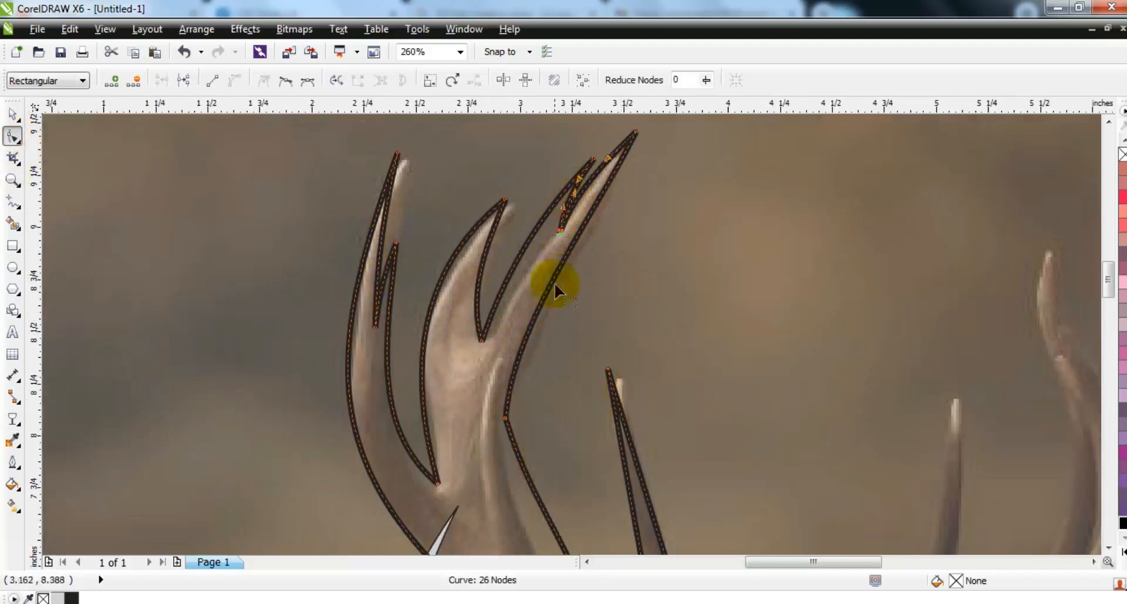
- Bend the outline along the left antler's lower inner edge and around the base of the short tine
key("F3")
left_click_drag(550, 382, 543, 407)
left_click_drag(589, 434, 605, 411)
- Curve the upper and lower edges of the left ear outline to follow the ear in the photo
left_click(557, 485)
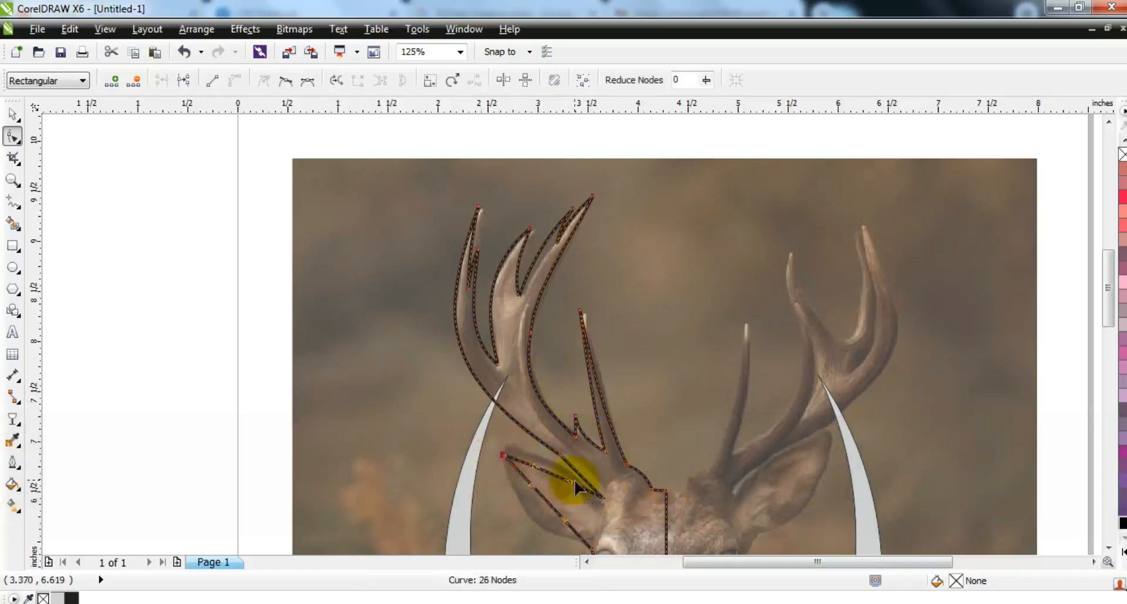
left_click(503, 454)
scroll(1102, 548, "down", 3)
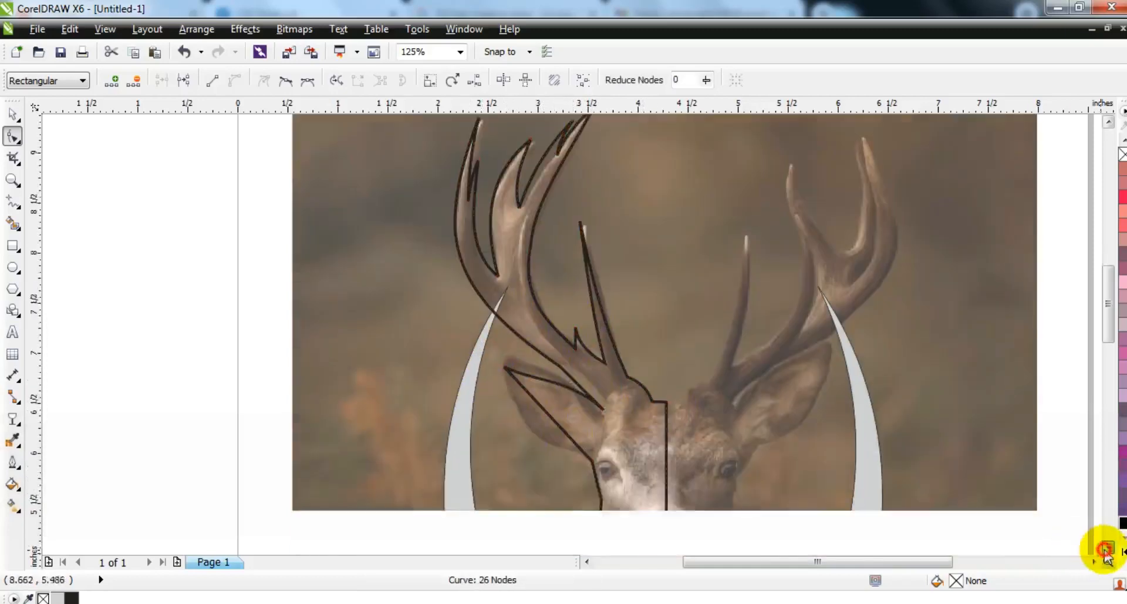
left_click_drag(565, 388, 523, 425)
left_click(592, 416)
left_click_drag(517, 365, 516, 345)
left_click_drag(522, 425, 518, 421)
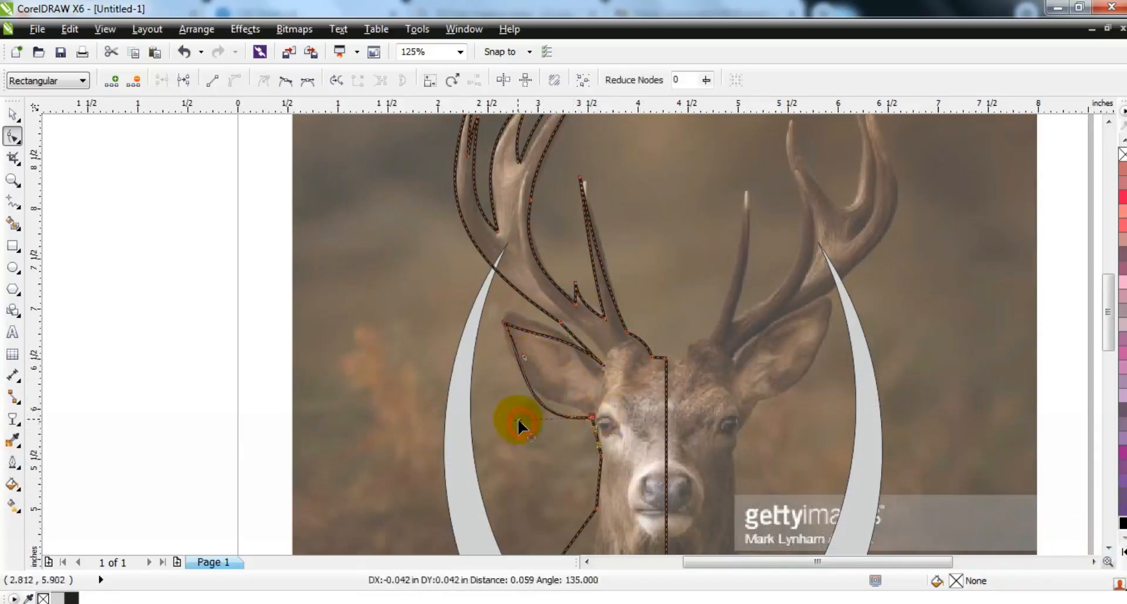
- Bend the outline segments beside the eye, along the muzzle and down the neck to the frame into smooth curves
left_click(13, 181)
left_click_drag(380, 370, 875, 592)
left_click(13, 137)
left_click_drag(521, 222, 516, 222)
mouse_move(533, 299)
left_mouse_down()
mouse_move(520, 284)
mouse_move(517, 294)
left_mouse_up()
left_click_drag(444, 429, 435, 409)
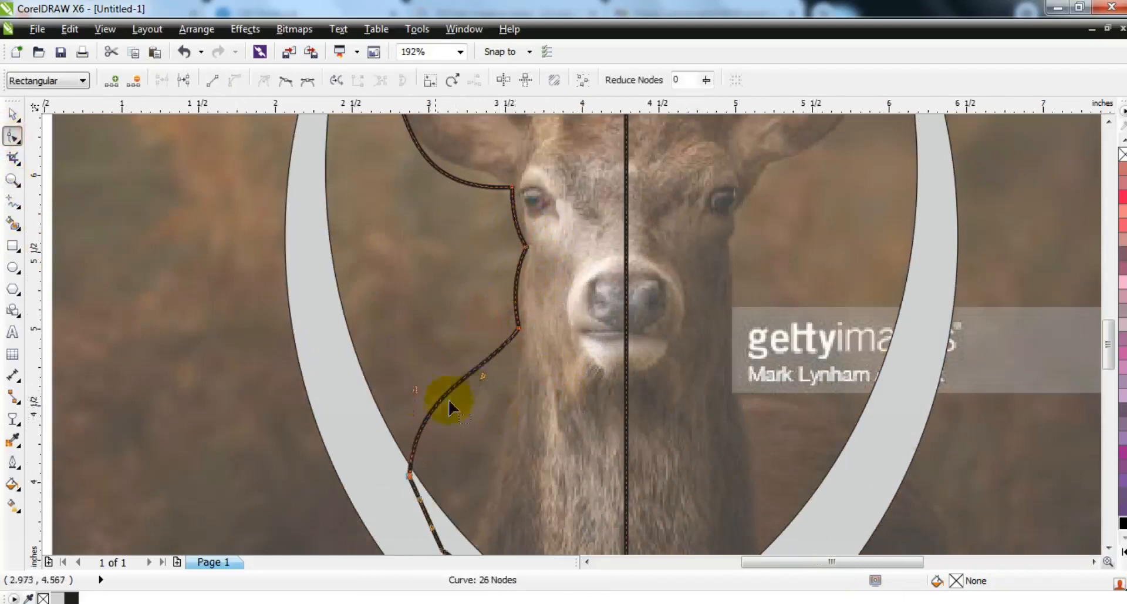
- Move the neck's lower node further inward along the frame and reshape the neck outline into a smooth curve
left_click_drag(484, 377, 492, 381)
left_click_drag(409, 475, 439, 515)
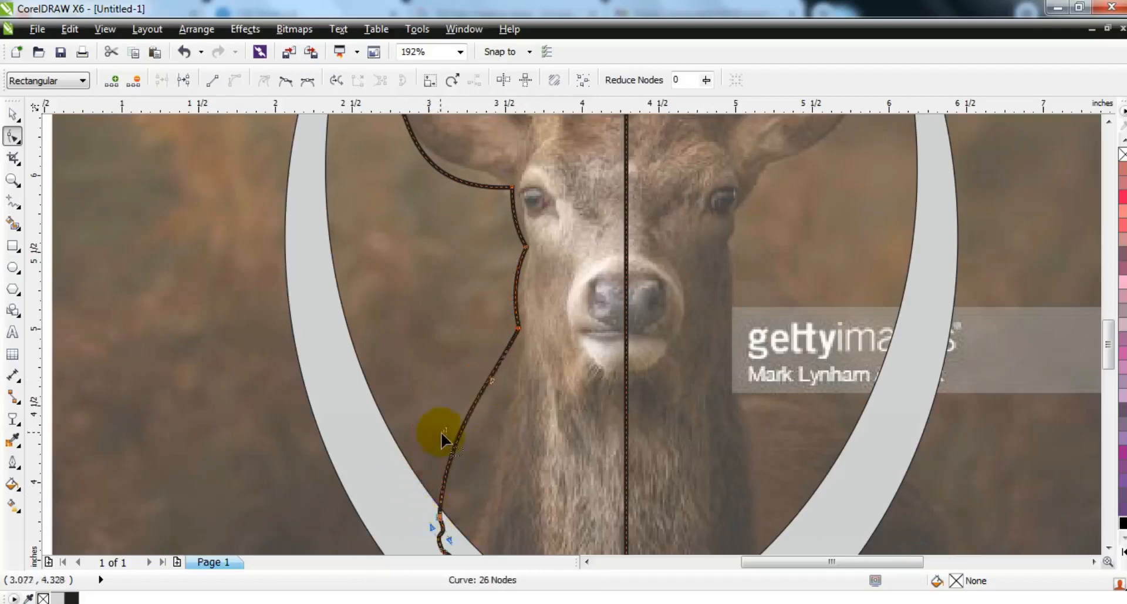
left_click_drag(421, 418, 413, 416)
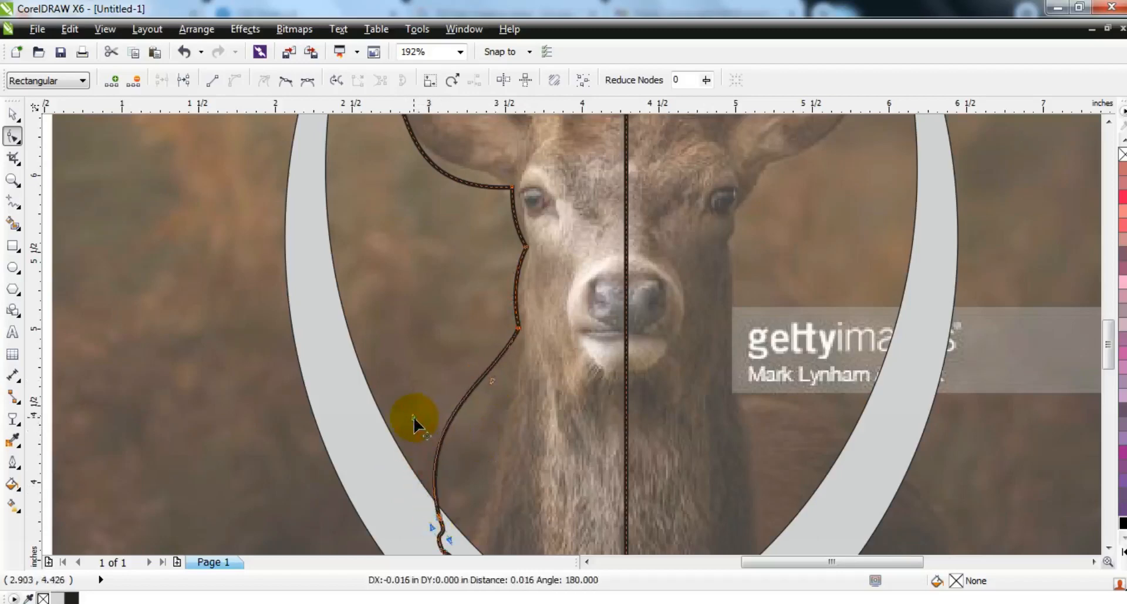
- Fill the traced half of the deer with black
left_click(13, 113)
key("F3")
left_click(1123, 523)
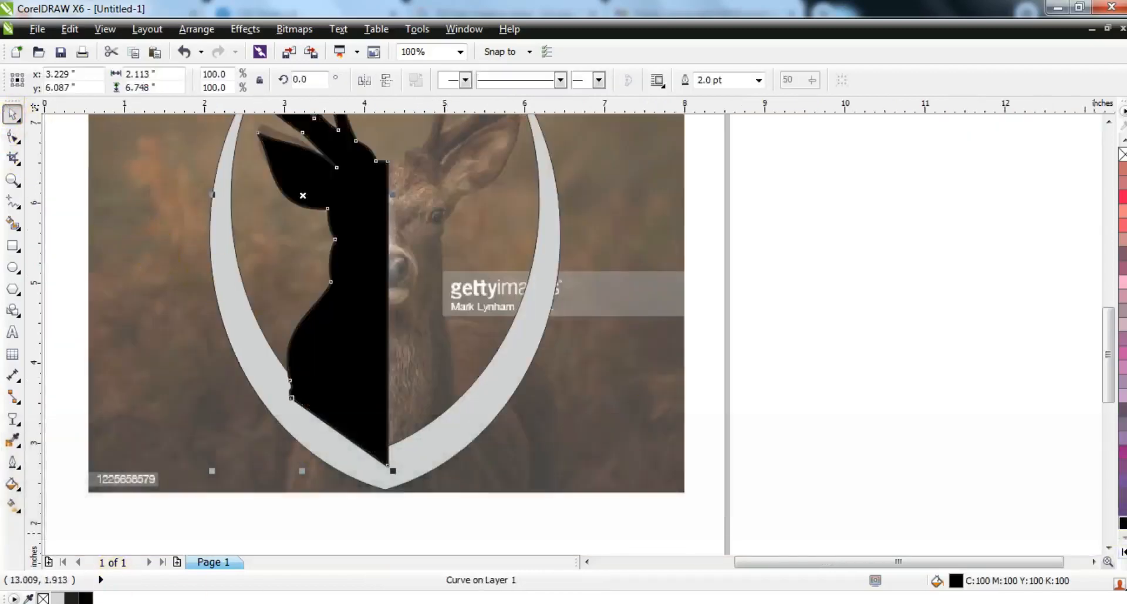
left_click(1121, 537)
left_click(609, 294)
key("shift+F2")
key("Escape")
left_click(552, 334)
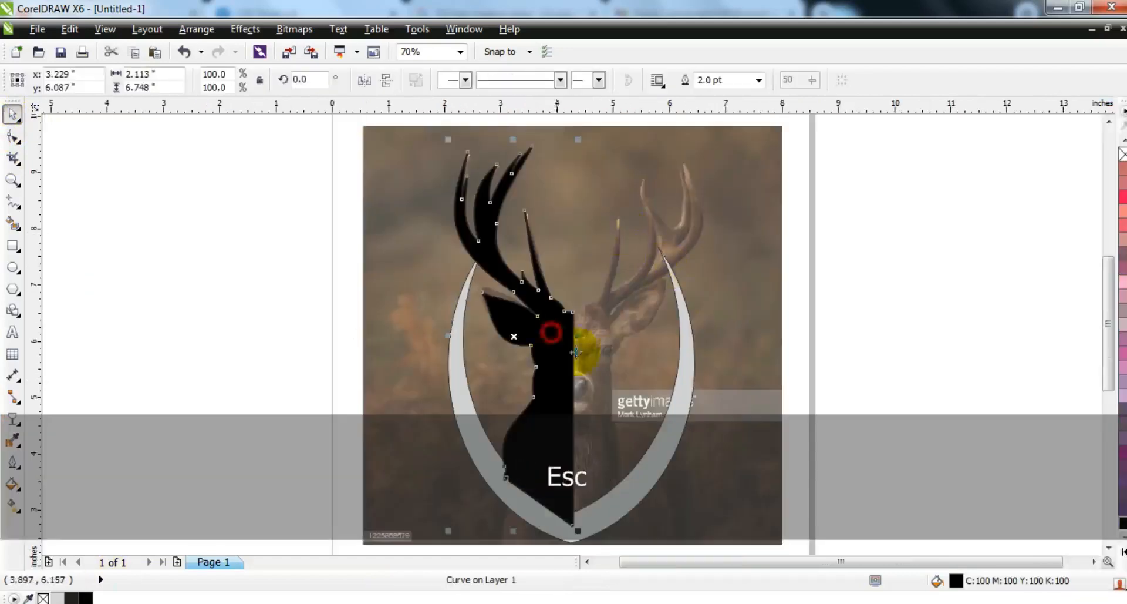
- Mirror a copy of the black half across the centre line and weld both halves into one deer head
left_click_drag(451, 336, 587, 346)
right_click(587, 346)
left_click(540, 313, "shift")
left_click(519, 83)
- Align the deer head centrally with the curved frame and weld the two into one shape
left_click(681, 381, "shift")
key("c")
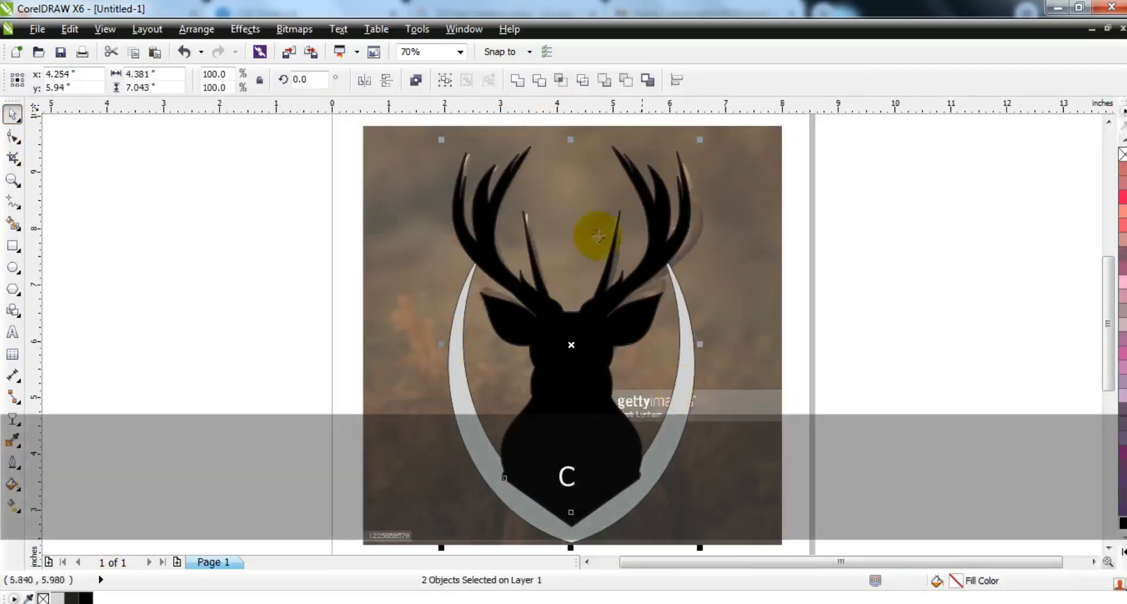
left_click(521, 83)
- Remove the fill from the welded deer and frame and give it a 2.0 pt black outline
left_click(1120, 155)
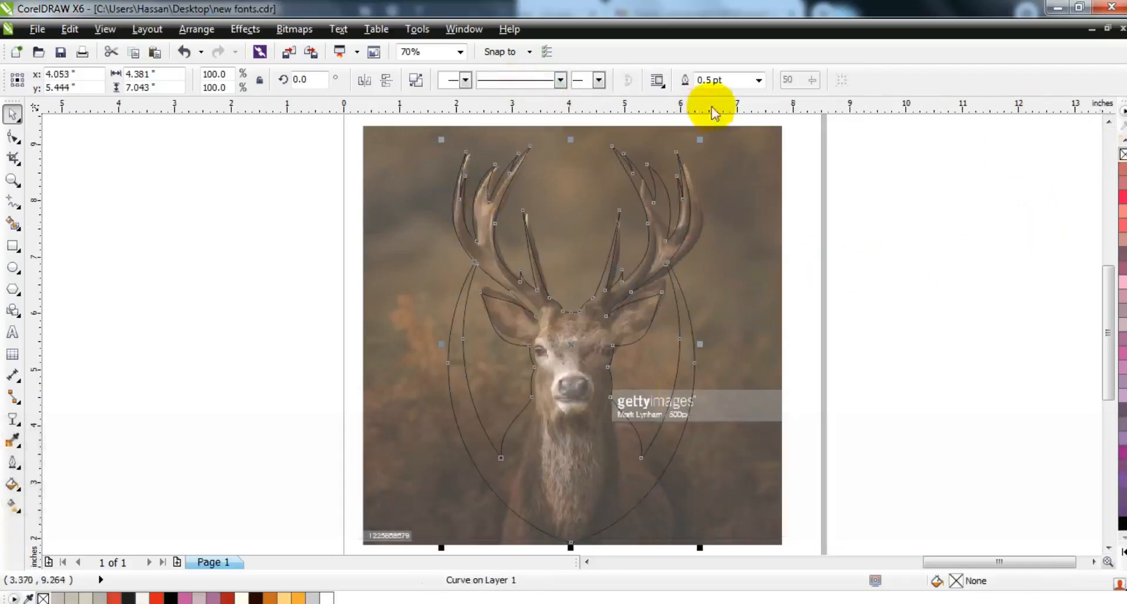
left_click(760, 82)
left_click(743, 154)
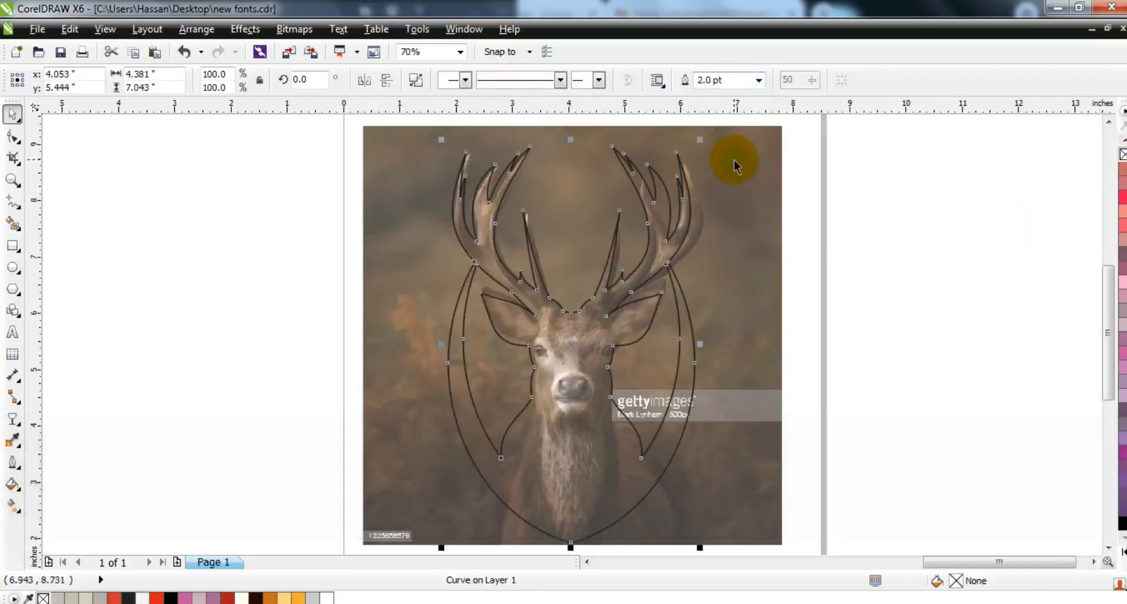
right_click(1122, 522)
left_click(983, 417)
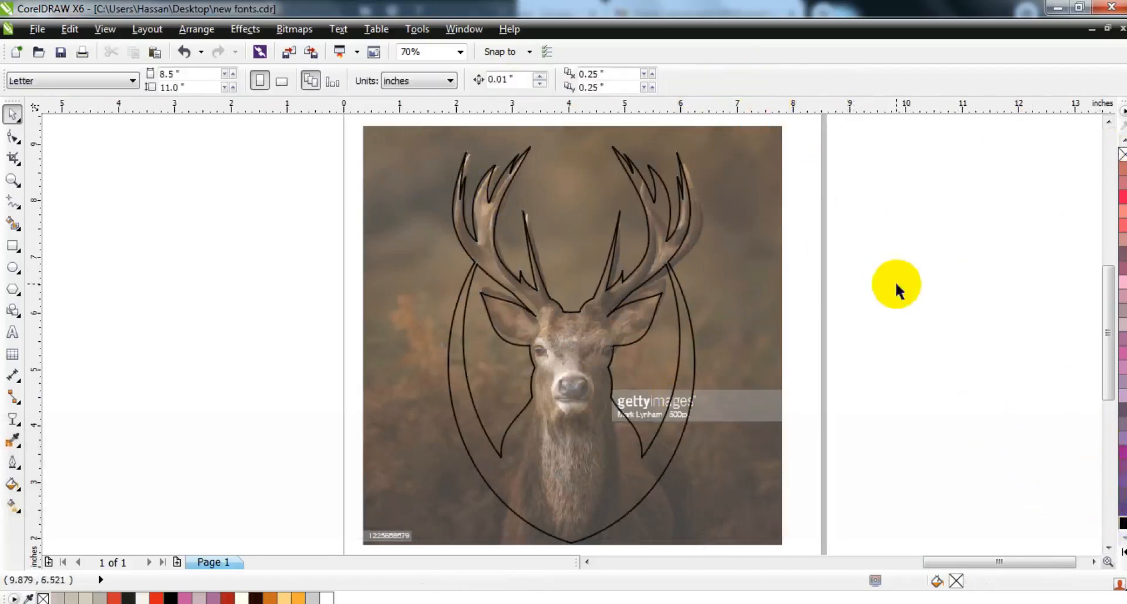
- Start a straight-segment line at the forehead's centre and trace past the left brow to the eye's inner corner
left_click(12, 179)
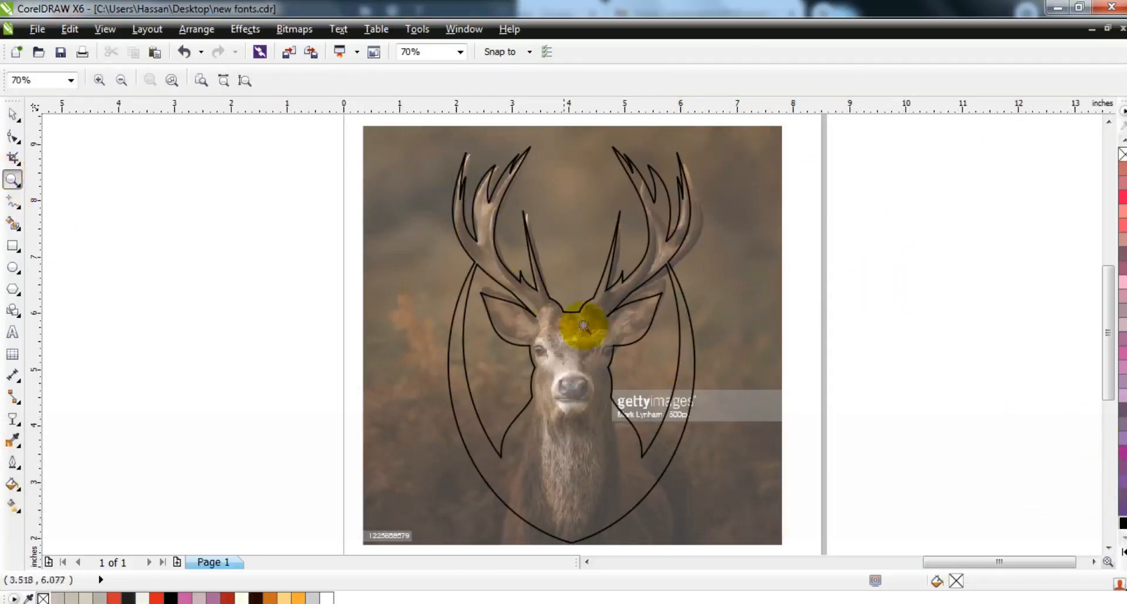
scroll(608, 380, "up", 2)
scroll(753, 467, "up", 1)
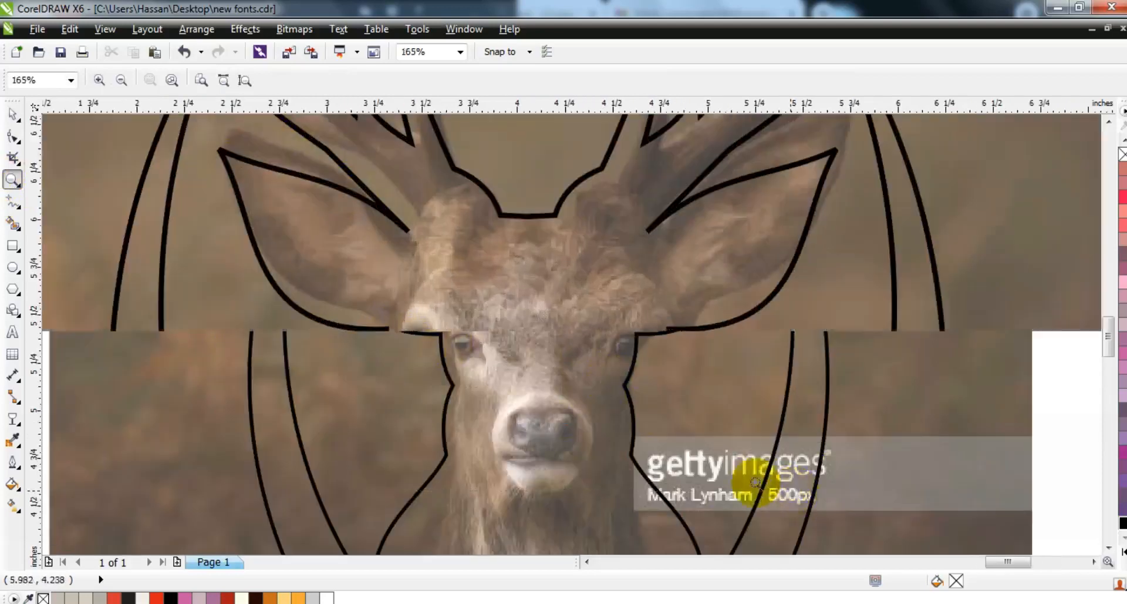
left_click(13, 201)
left_click(533, 238)
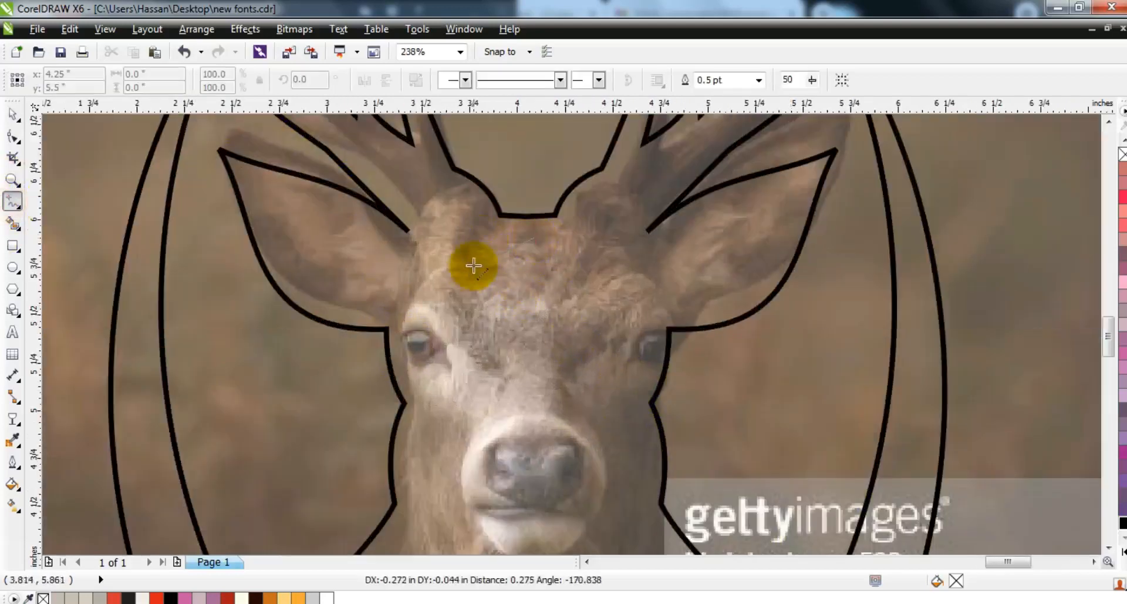
left_click(465, 269)
left_click(414, 322)
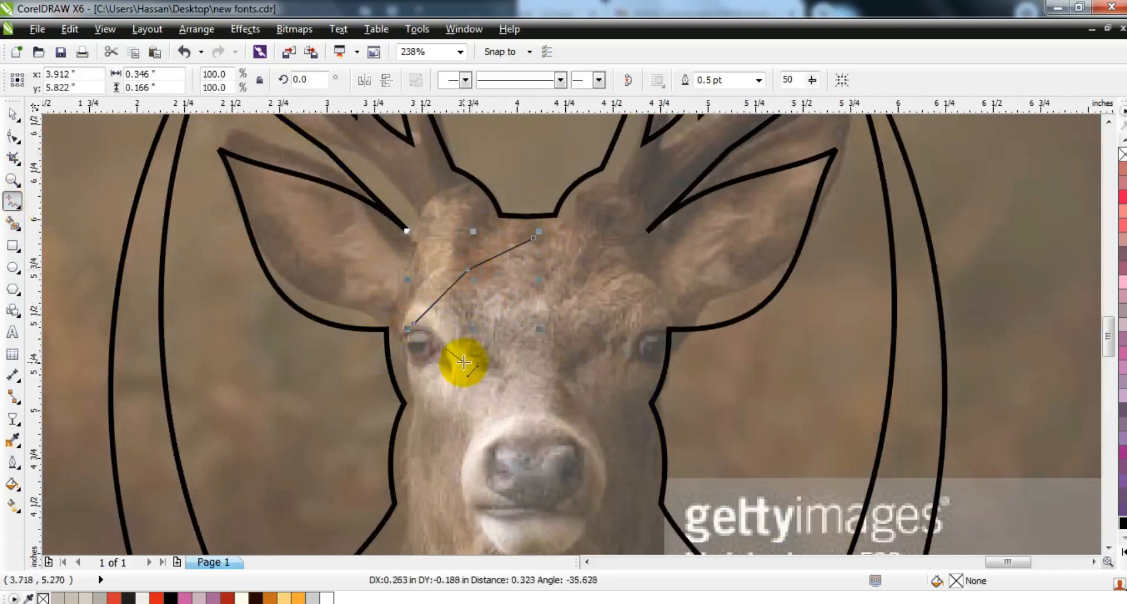
left_click(446, 340)
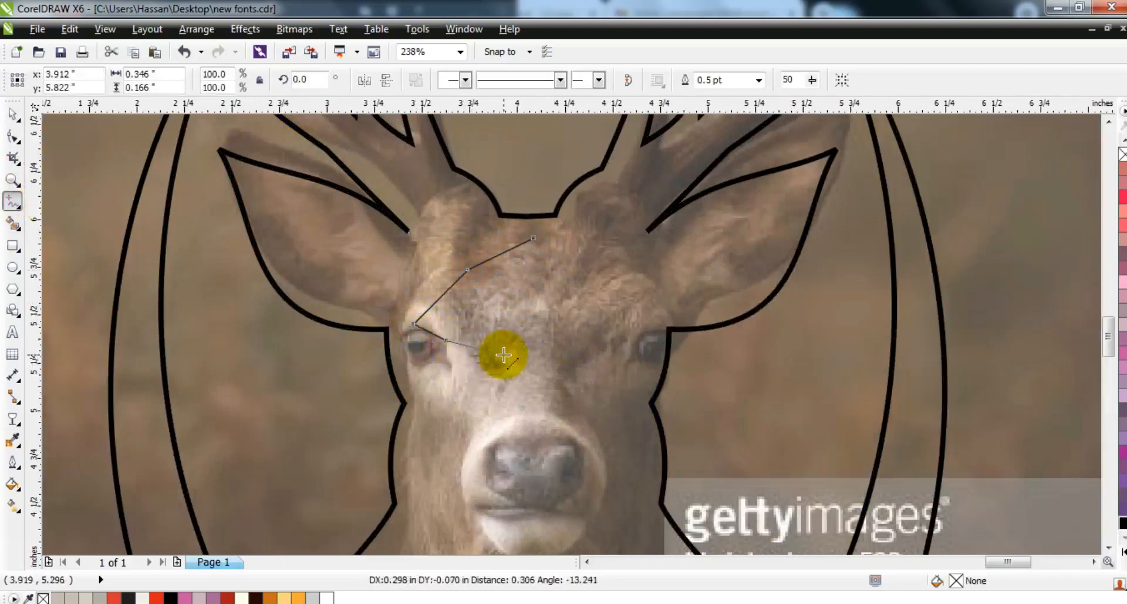
left_click(496, 354)
- Continue the face line down the nose, under the left eye and along the cheek to the muzzle, closing it at the forehead
left_click(464, 451)
left_click(461, 370)
left_click(409, 360)
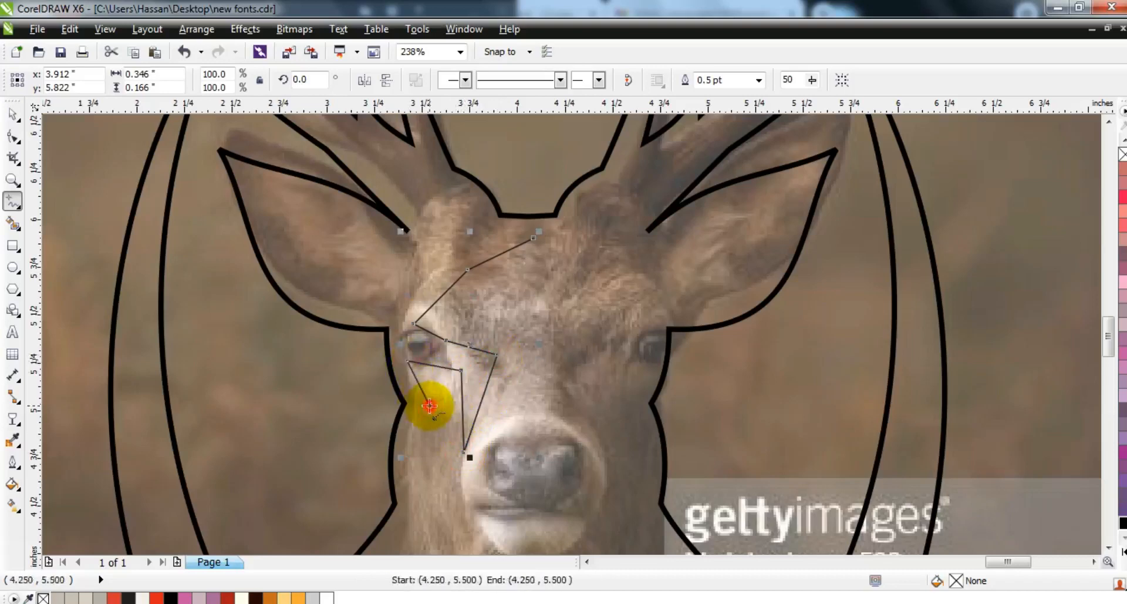
left_click(429, 405)
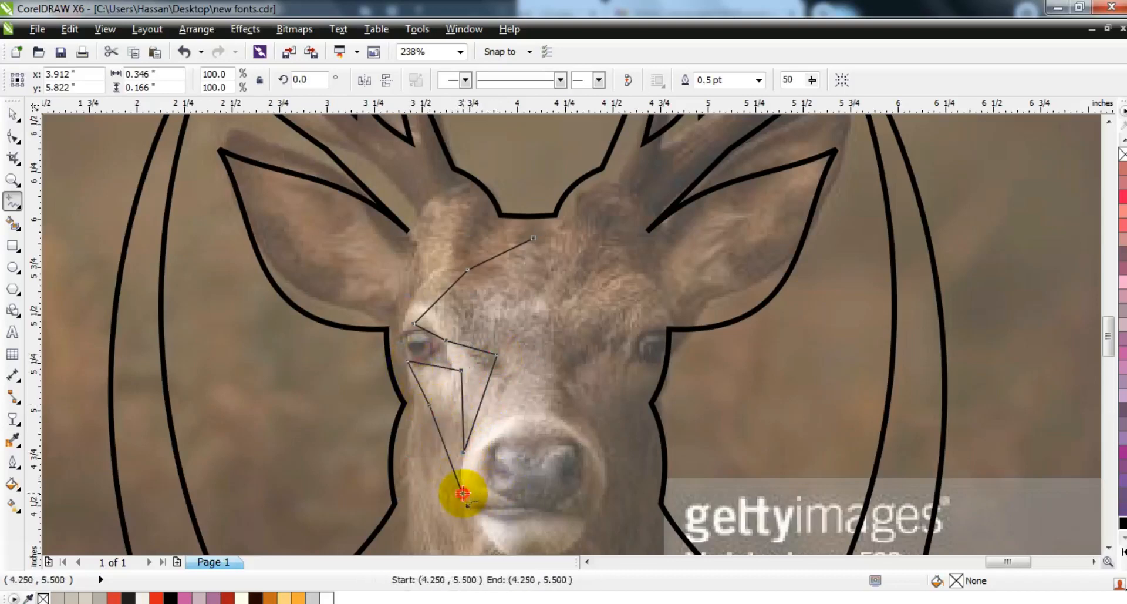
left_click(531, 416)
key("ctrl")
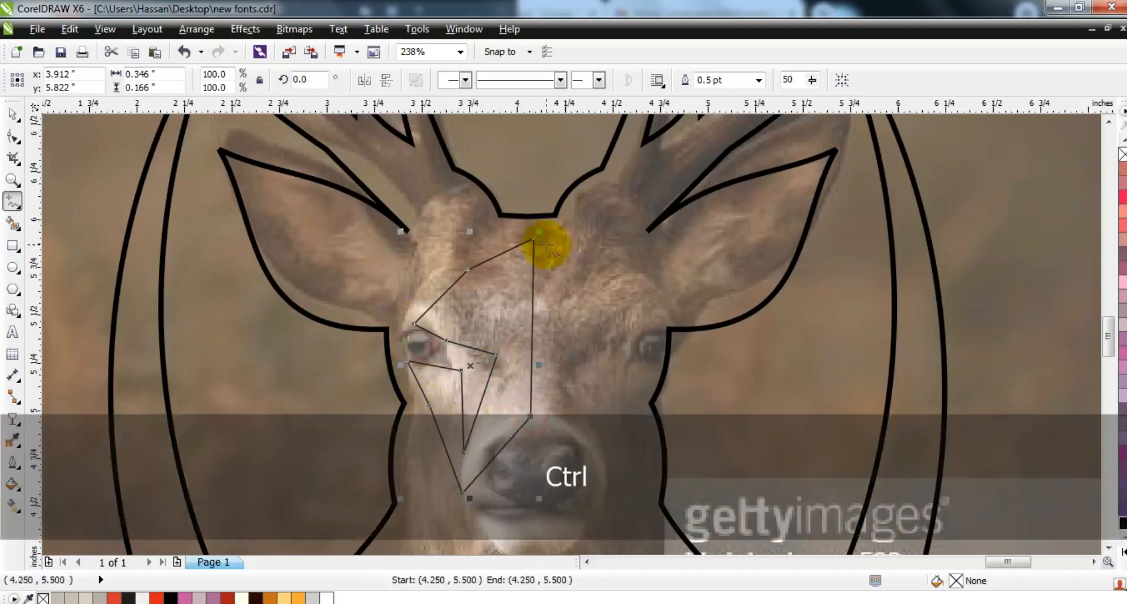
- Convert the half-face shape to curves and bend its forehead, brow and eye edges to follow the photo
left_click(13, 135)
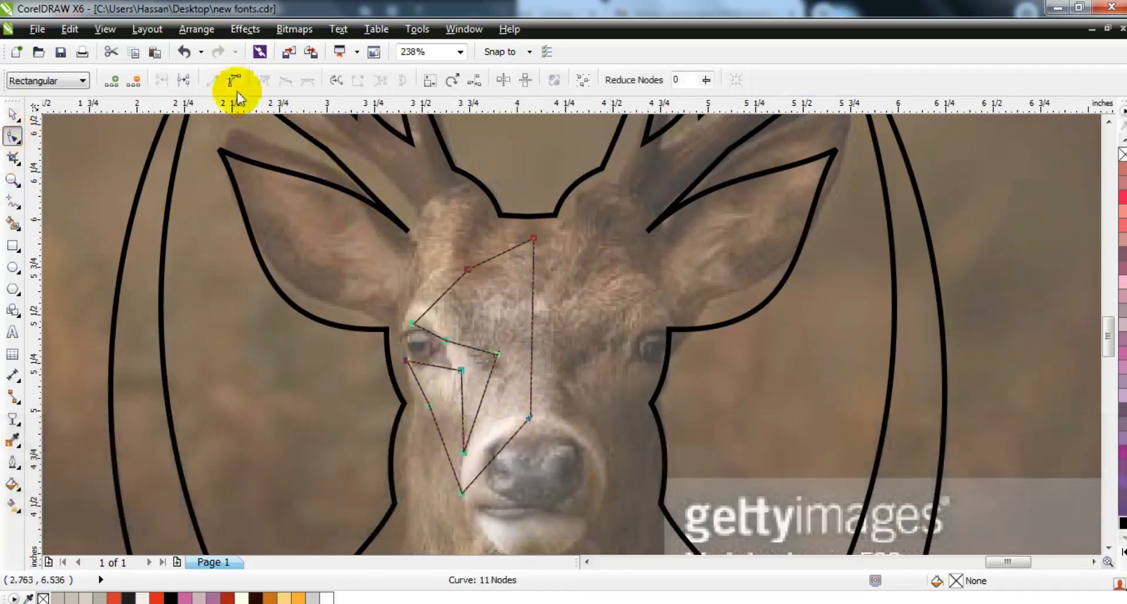
mouse_move(430, 309)
left_mouse_down()
mouse_move(396, 285)
mouse_move(424, 302)
left_mouse_up()
left_click_drag(493, 255, 494, 255)
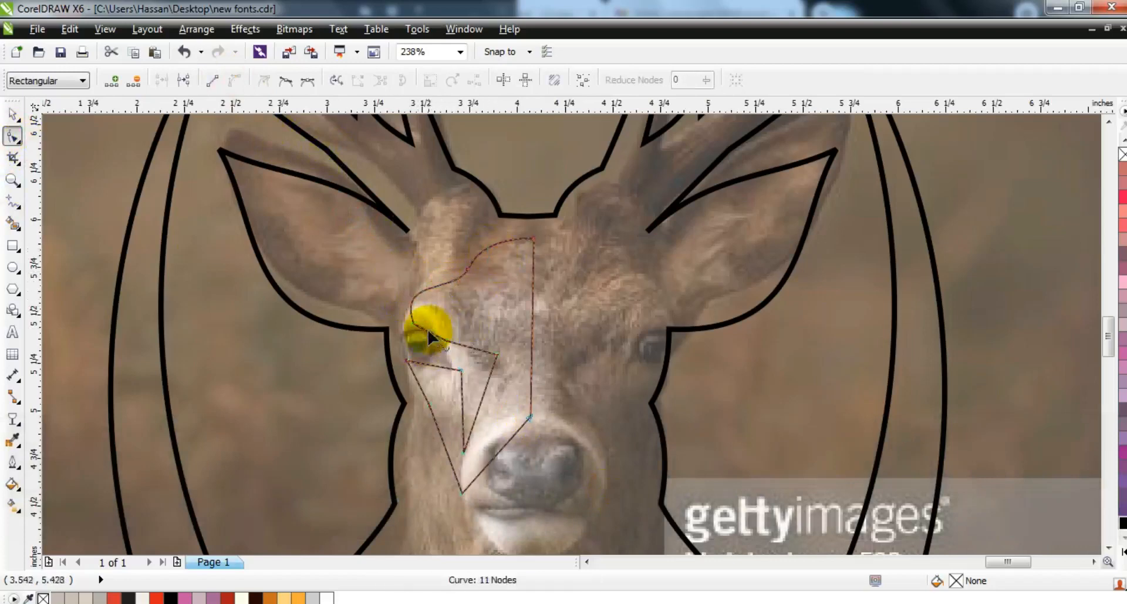
left_click_drag(429, 331, 444, 322)
left_click_drag(433, 367, 463, 355)
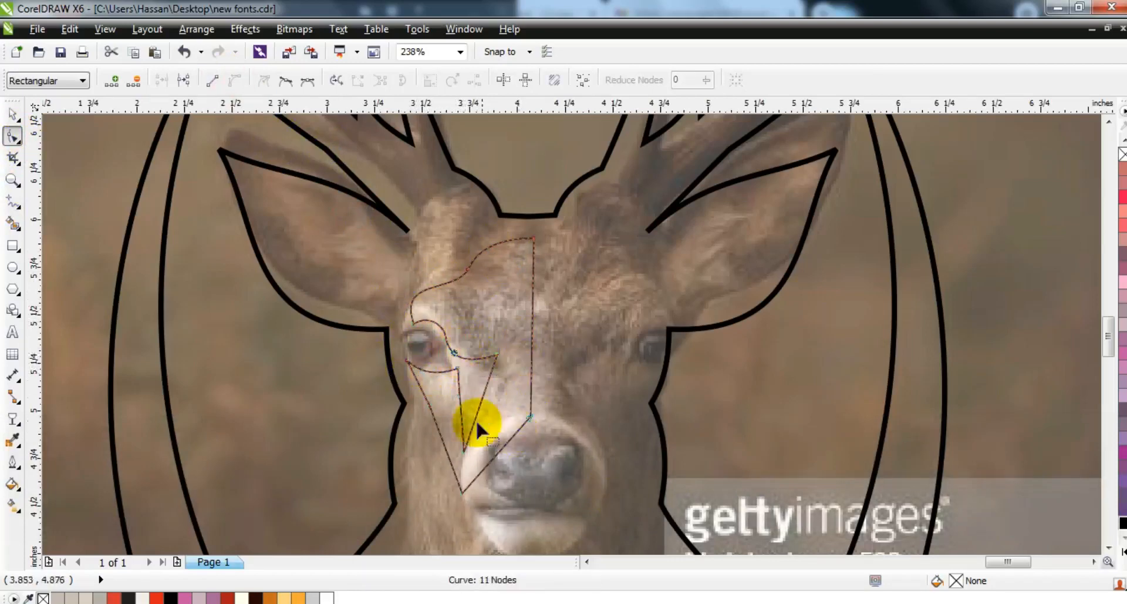
- Curve the half-face shape's nose-side edge, outer cheek edge and the edge above the muzzle
left_click_drag(489, 382, 484, 422)
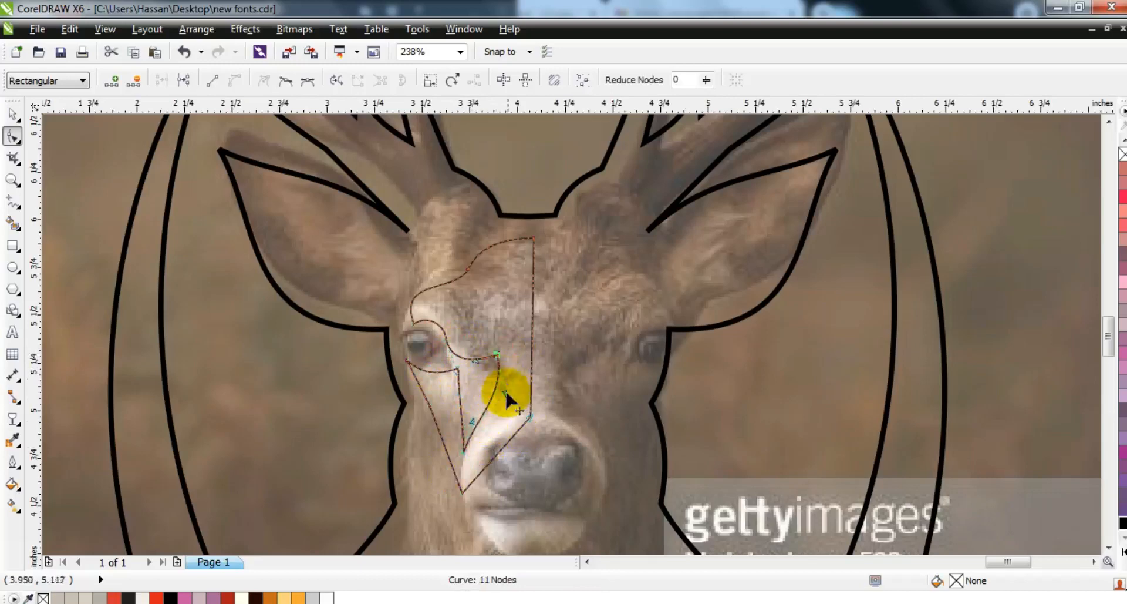
left_click_drag(507, 392, 512, 392)
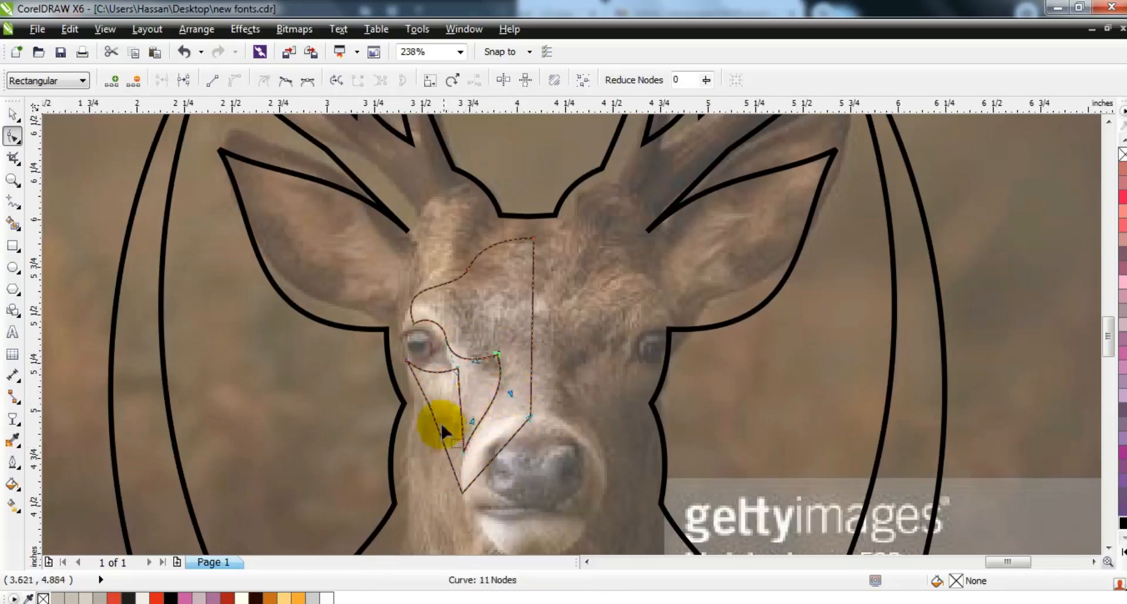
key("ctrl+z")
left_click_drag(422, 391, 420, 396)
left_click_drag(441, 434, 450, 430)
left_click_drag(468, 466, 488, 442)
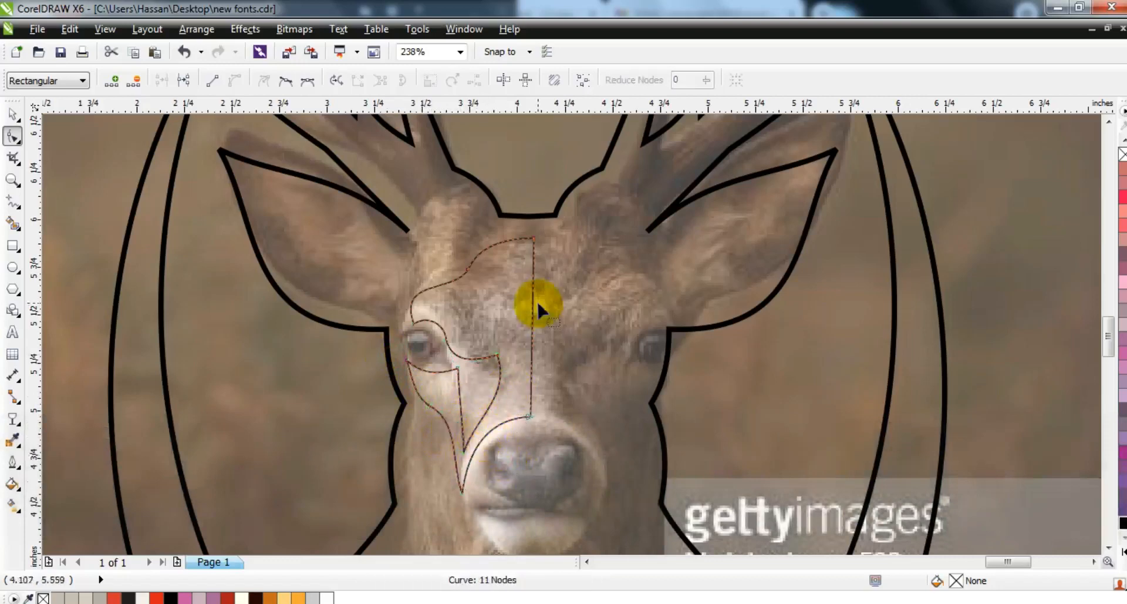
- Fill the half-face shape with off-white, mirror a copy to the other side and weld the two halves
key("space")
left_click(142, 597)
left_click_drag(405, 344, 566, 379)
left_click(515, 314, "shift")
left_click(520, 82)
left_click_drag(658, 365, 664, 366)
key("Escape")
- Draw a closed four-node, straight-edged shape inside the left ear, with a notch facing the head
double_click(13, 179)
left_click_drag(483, 282, 712, 415)
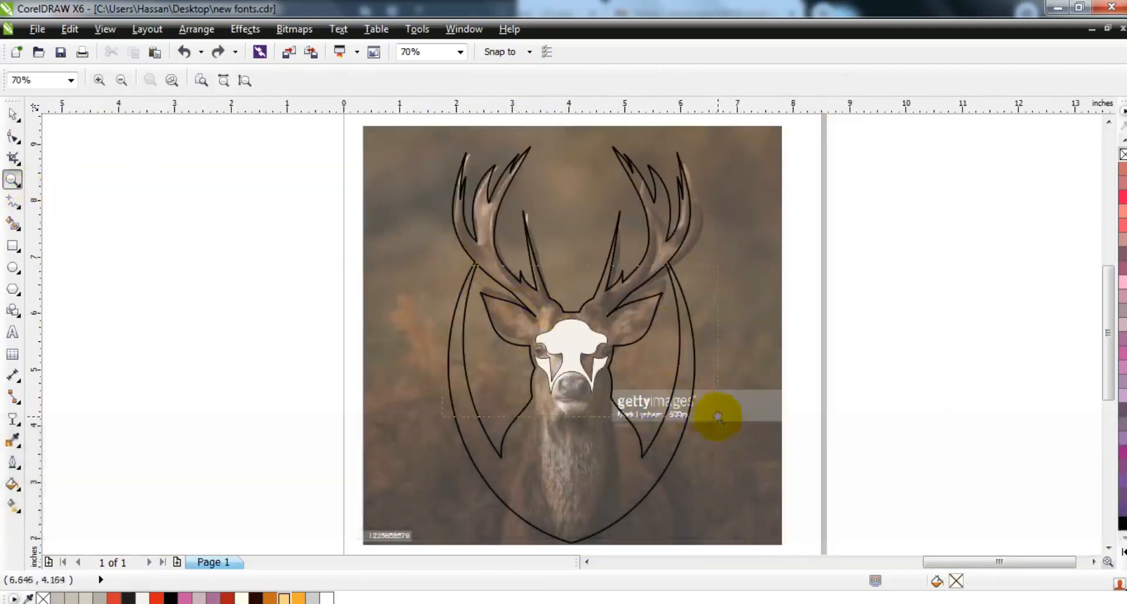
left_click_drag(844, 434, 229, 174)
key("F5")
left_click(409, 284)
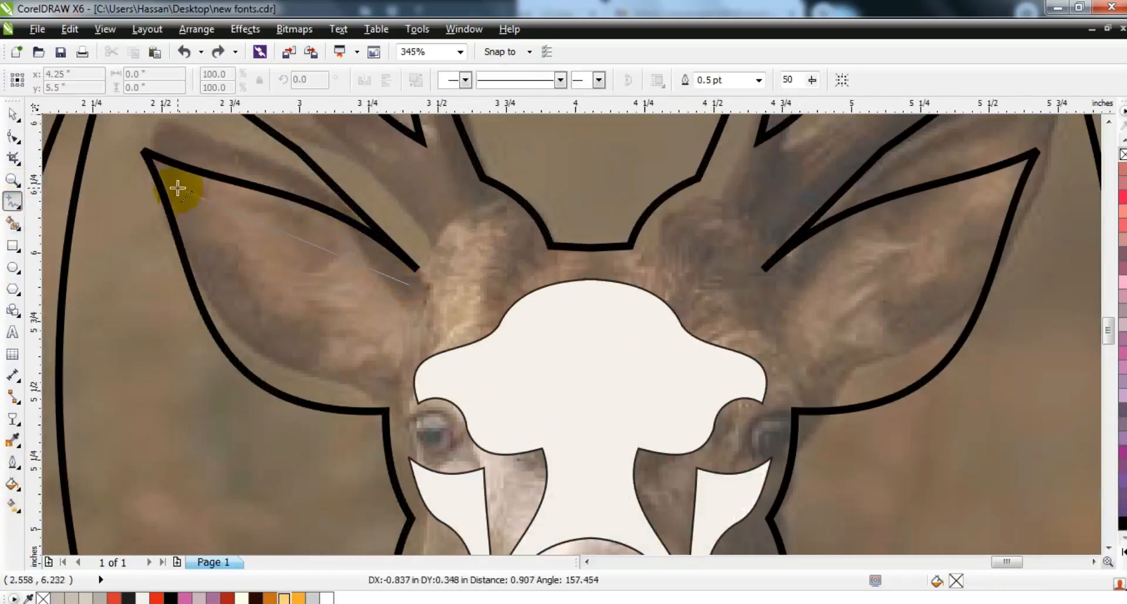
double_click(176, 187)
double_click(363, 387)
double_click(280, 267)
left_click(416, 296)
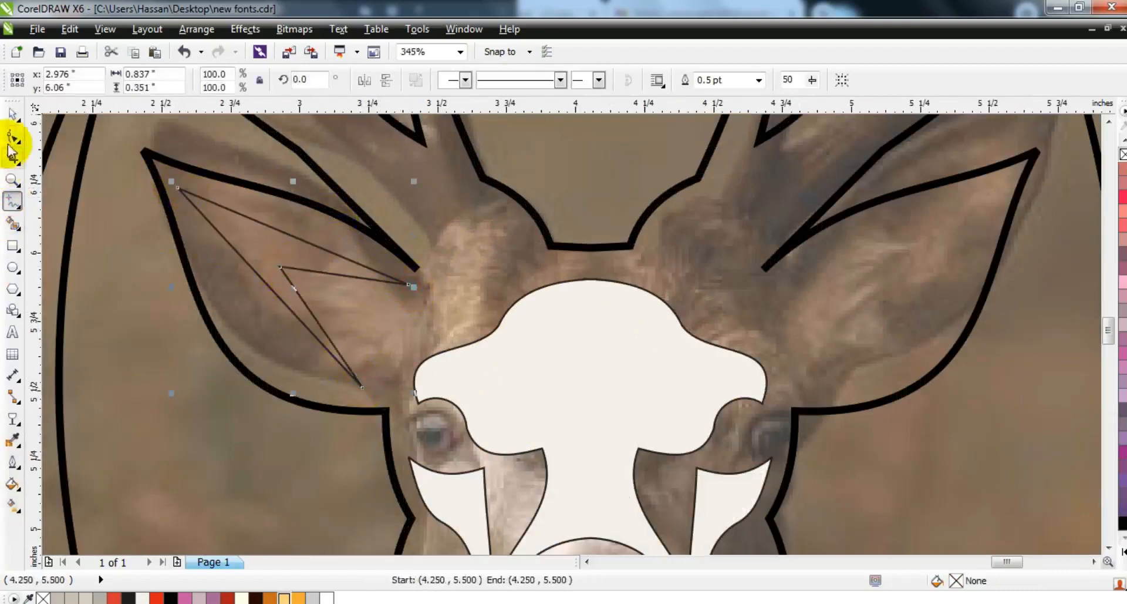
- Convert the inner-ear shape to curves and bend its edges to run parallel to the ear outline
left_click(13, 137)
left_click(281, 265)
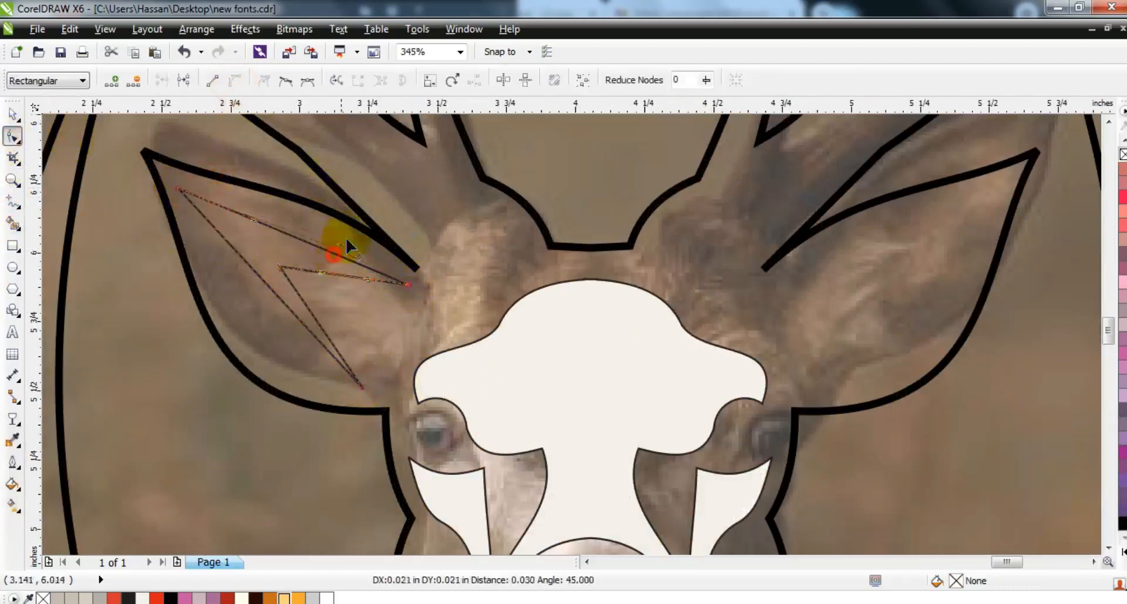
left_click_drag(298, 319, 196, 372)
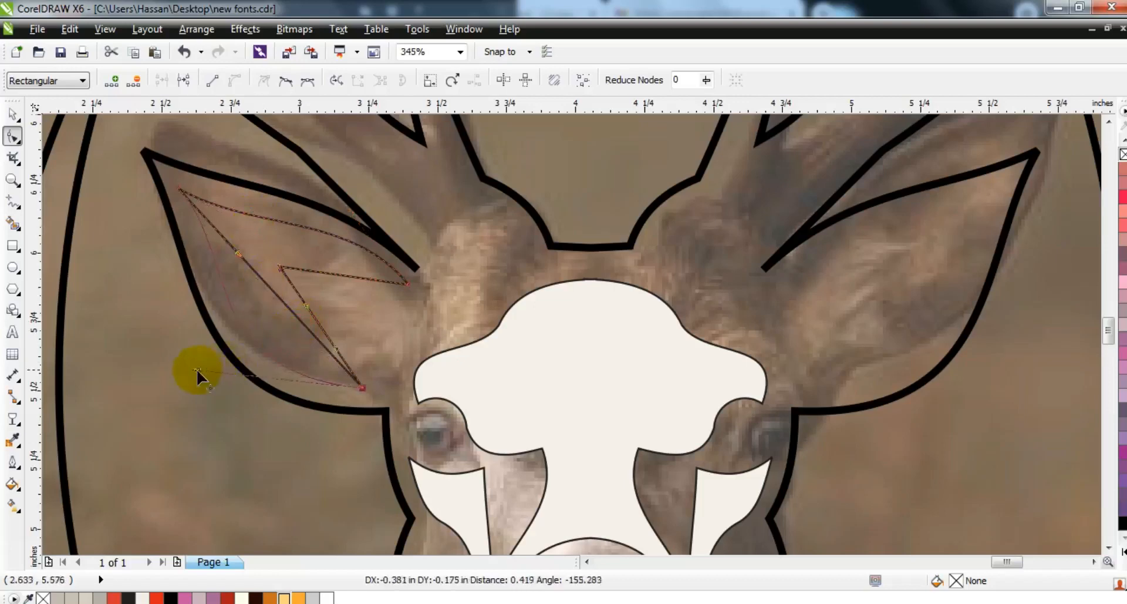
left_click_drag(314, 317, 297, 341)
left_click(409, 283)
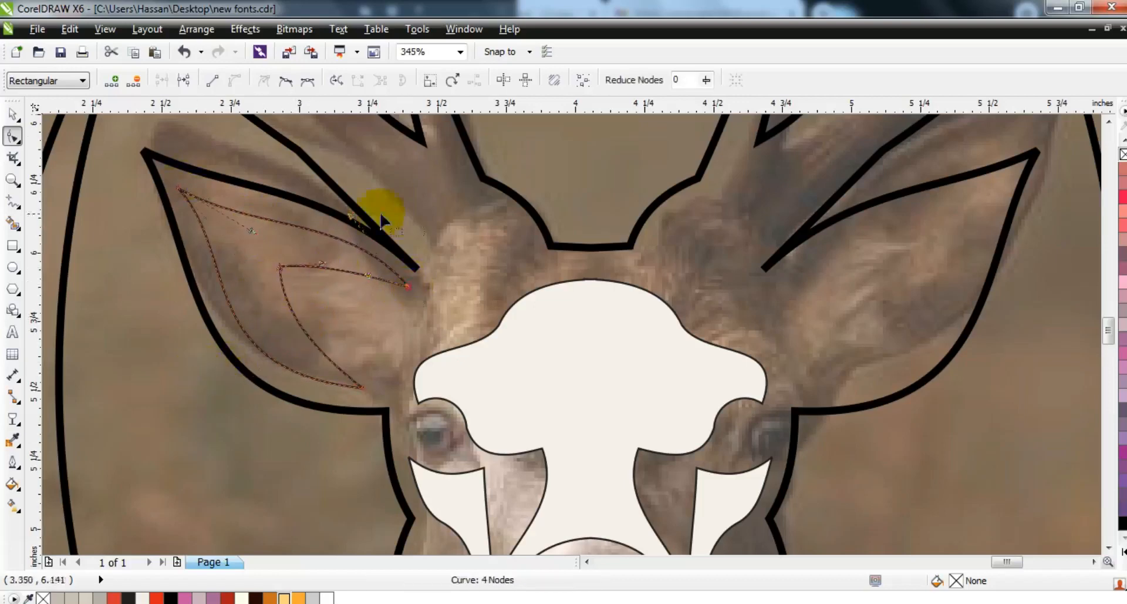
left_click_drag(350, 203, 351, 203)
- Draw a second open line across the inner-ear shape and curve its long segment along the ear's upper edge
left_click(13, 200)
left_click(414, 288)
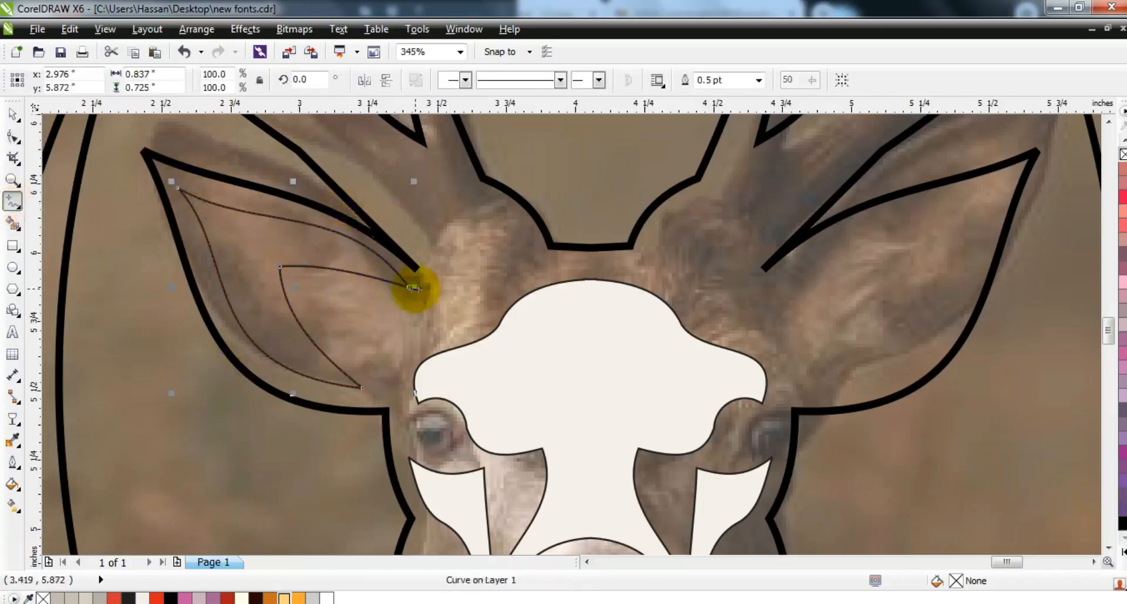
left_click_drag(220, 231, 251, 288)
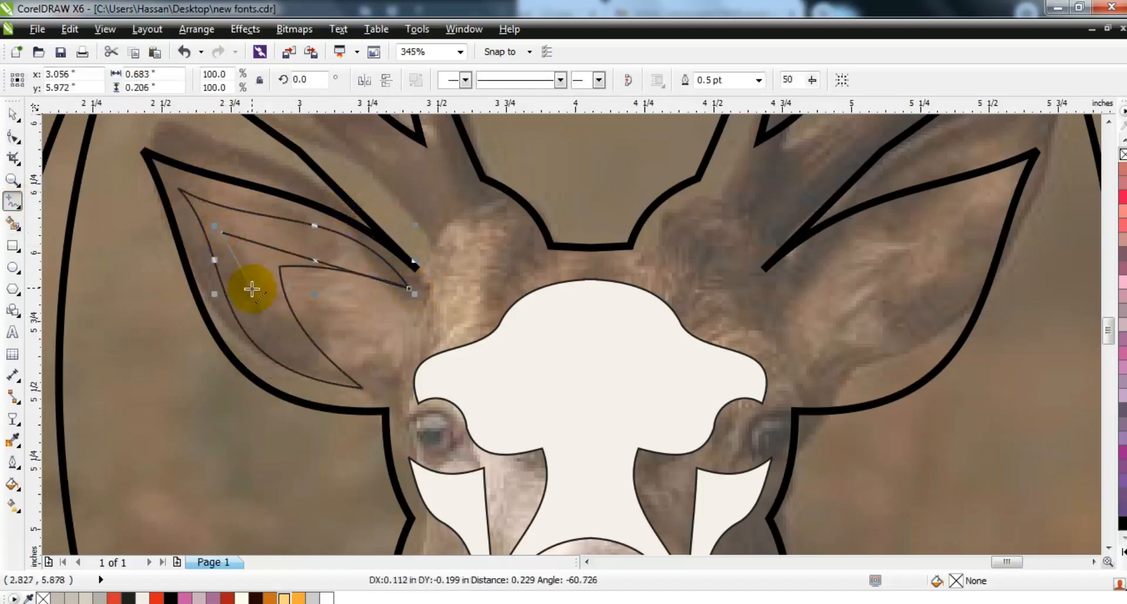
left_click(13, 137)
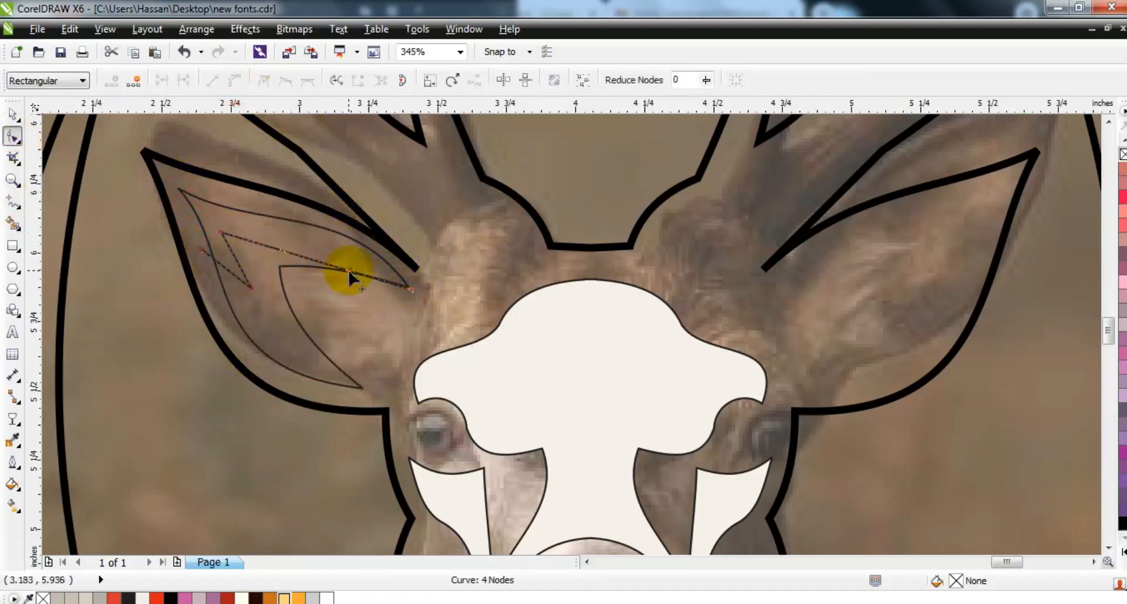
left_click_drag(238, 262, 236, 262)
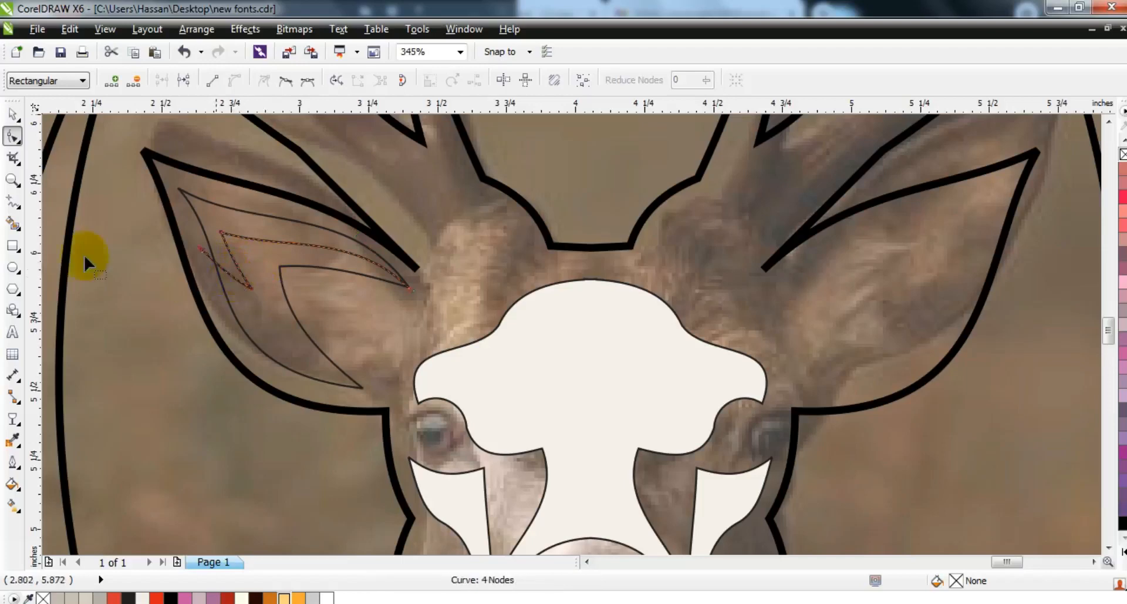
- Smart-fill the lower and upper areas of the inner-ear shape with 20% black and delete the dividing line
left_click(13, 224)
left_click(284, 320)
left_click(219, 226)
left_click(13, 113)
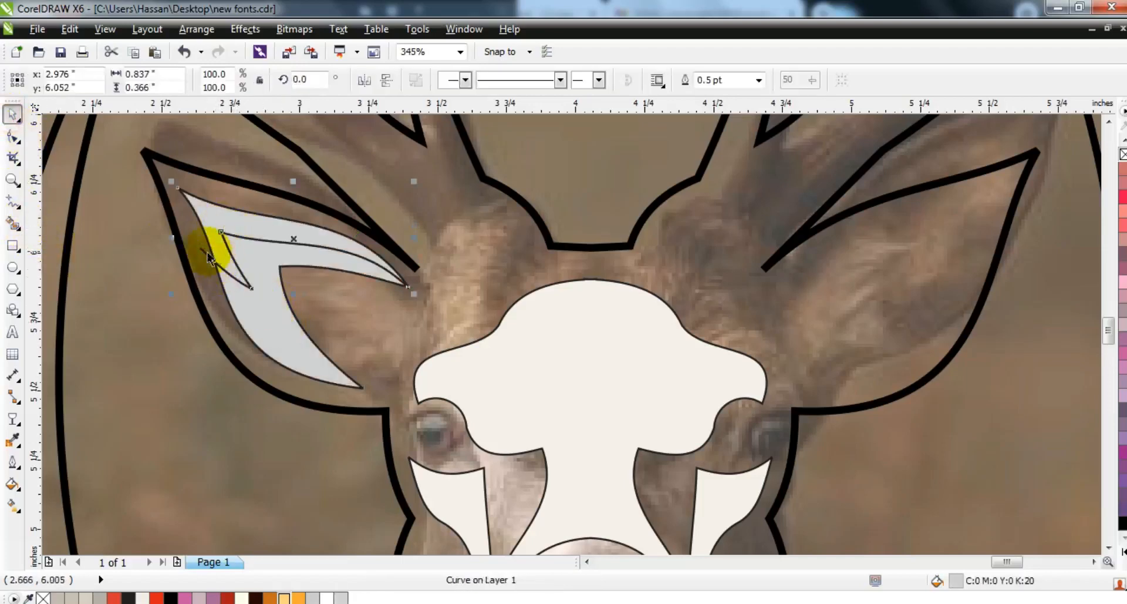
key("Delete")
- Duplicate both inner-ear pieces, mirror the copy horizontally and place it in the right ear
left_click(234, 223, "shift")
key("KP_Add")
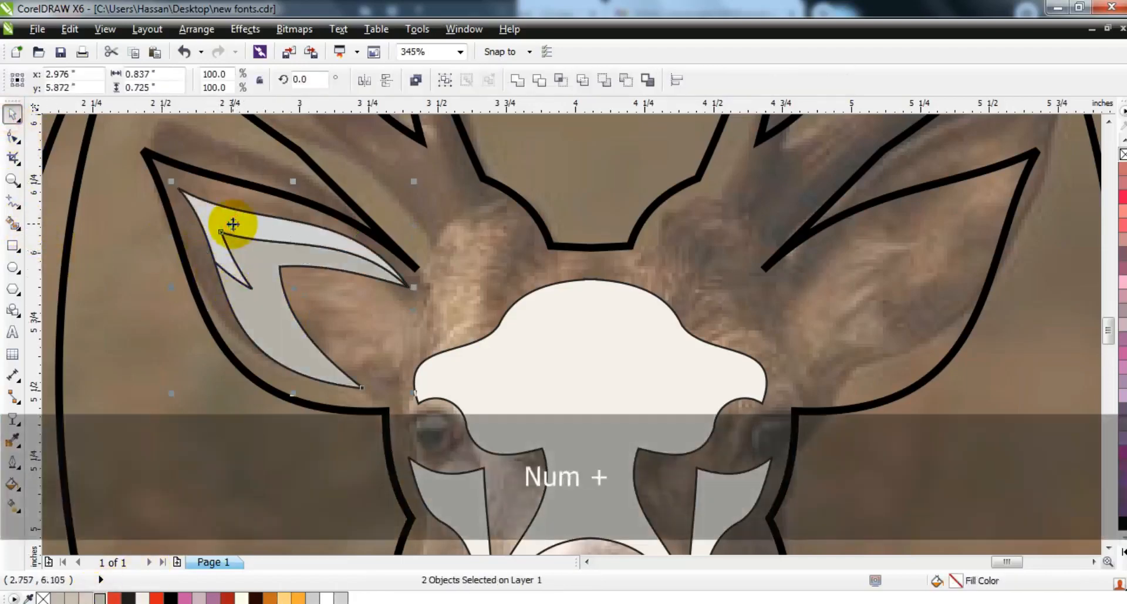
left_click(364, 80)
left_click_drag(320, 281, 898, 304)
key("F3")
key("F3")
key("Escape")
left_click(12, 181)
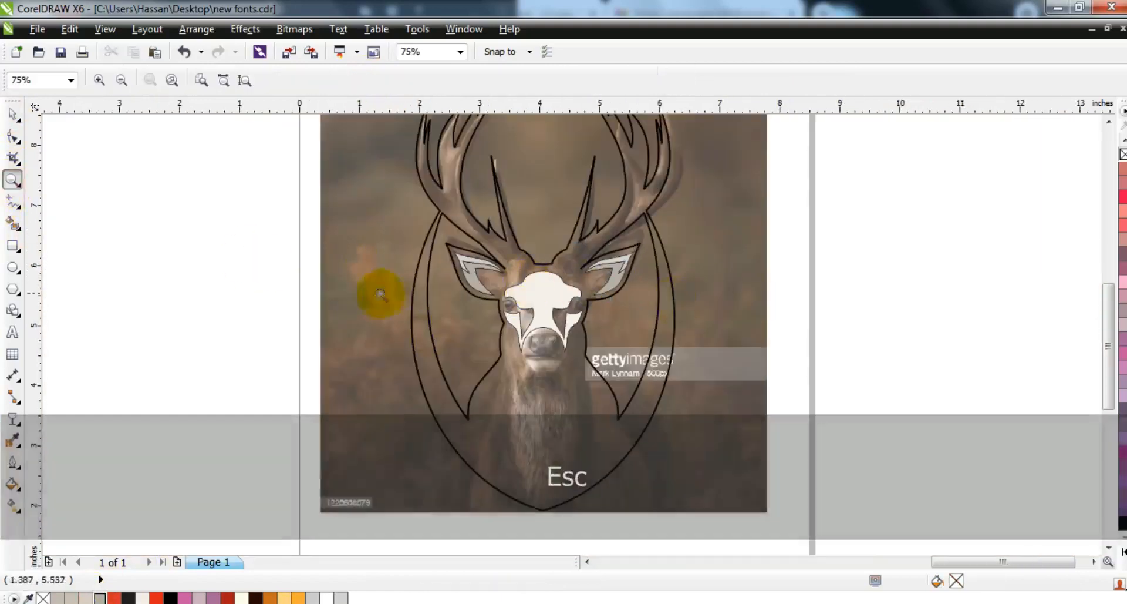
- Remove the off-white fill from the central face shape, keeping only its outline
left_click_drag(409, 224, 637, 386)
left_click_drag(748, 436, 749, 437)
left_click(681, 445)
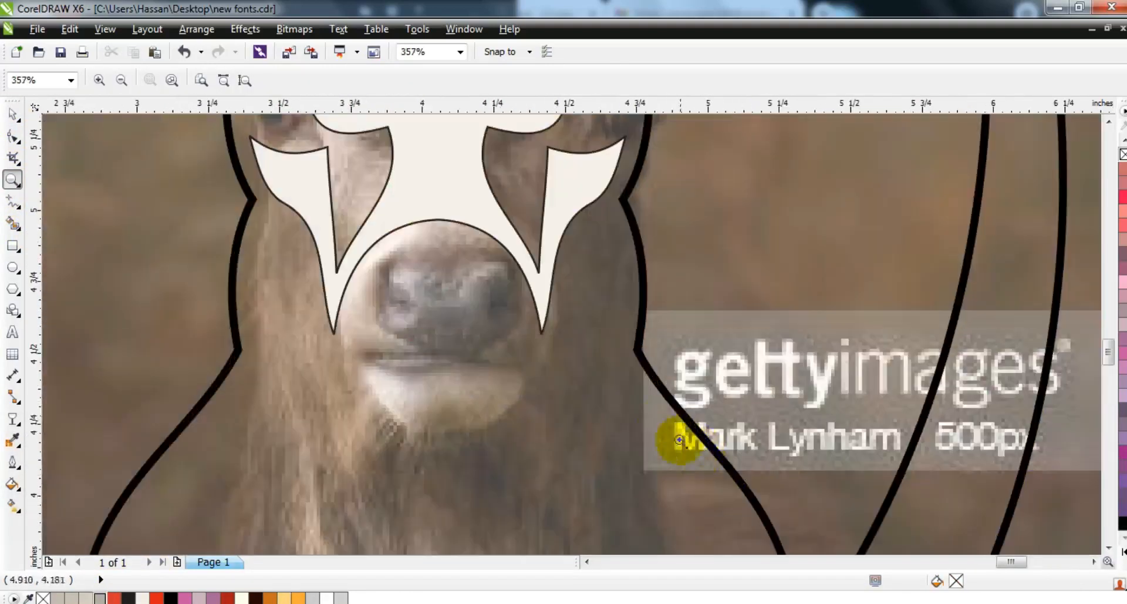
left_click(12, 114)
left_click(427, 193)
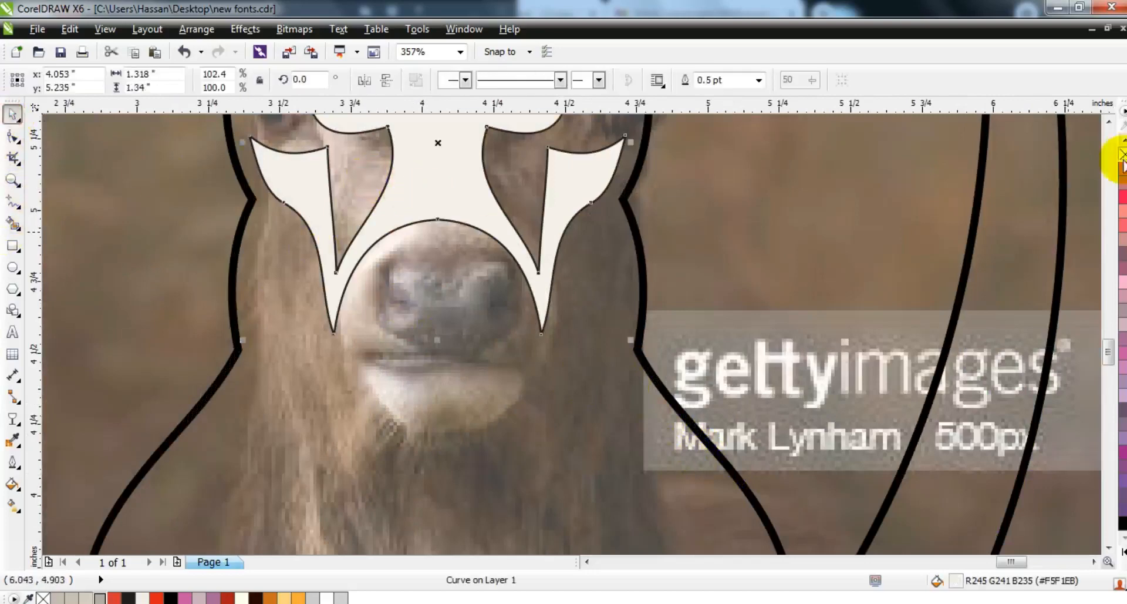
key("shift+F2")
key("F3")
key("Escape")
- Draw an open two-segment line across the left side of the forehead shape and bend both segments into curves
left_click(12, 181)
left_click_drag(348, 204, 863, 532)
scroll(660, 414, "up", 1)
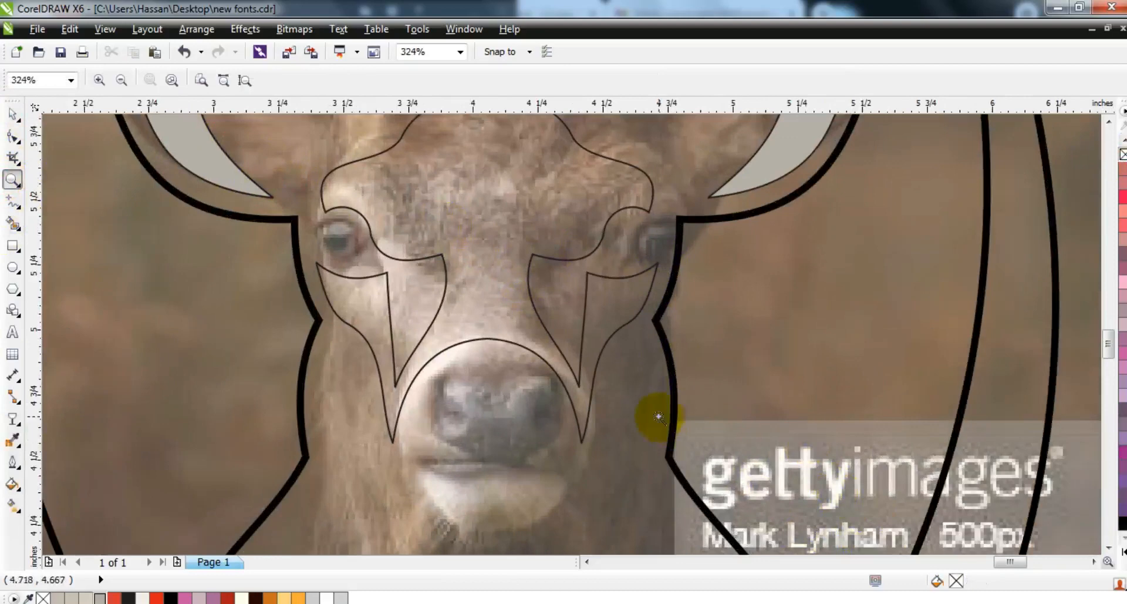
left_click(13, 204)
left_click(374, 253)
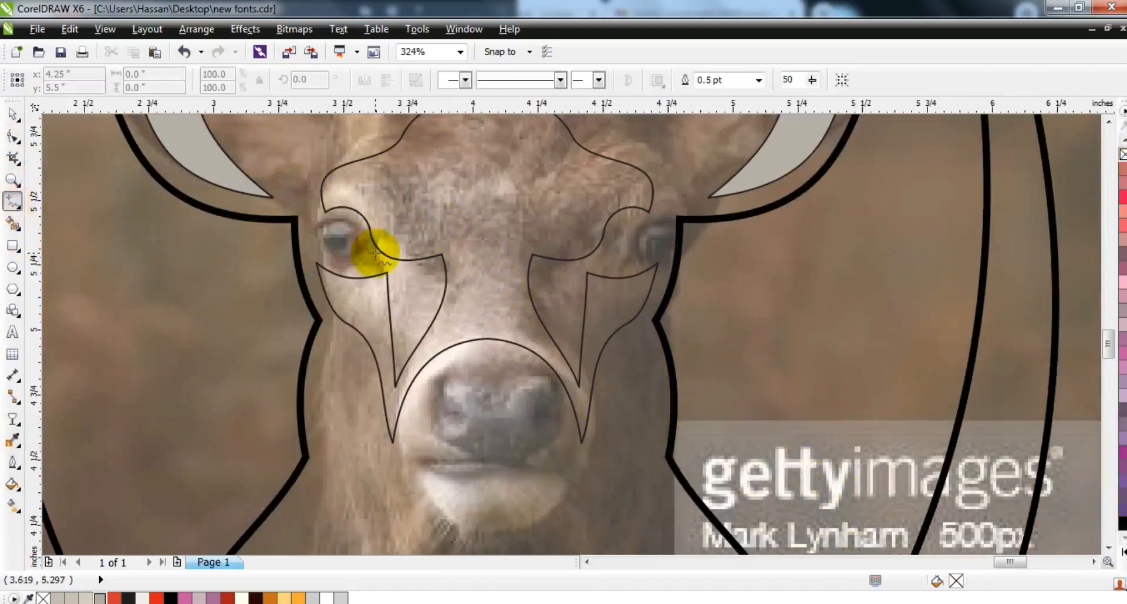
left_click(1113, 148)
left_click(476, 137)
double_click(438, 231)
left_click(370, 182)
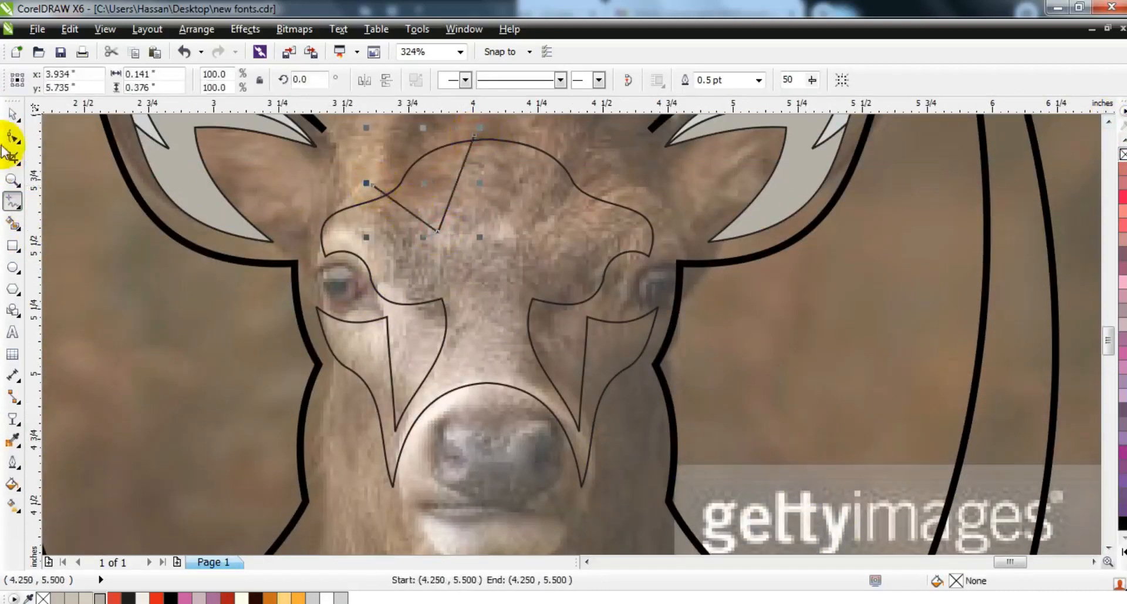
left_click(13, 137)
mouse_move(461, 193)
left_mouse_down()
mouse_move(447, 179)
mouse_move(408, 206)
mouse_move(394, 188)
mouse_move(429, 198)
left_mouse_up()
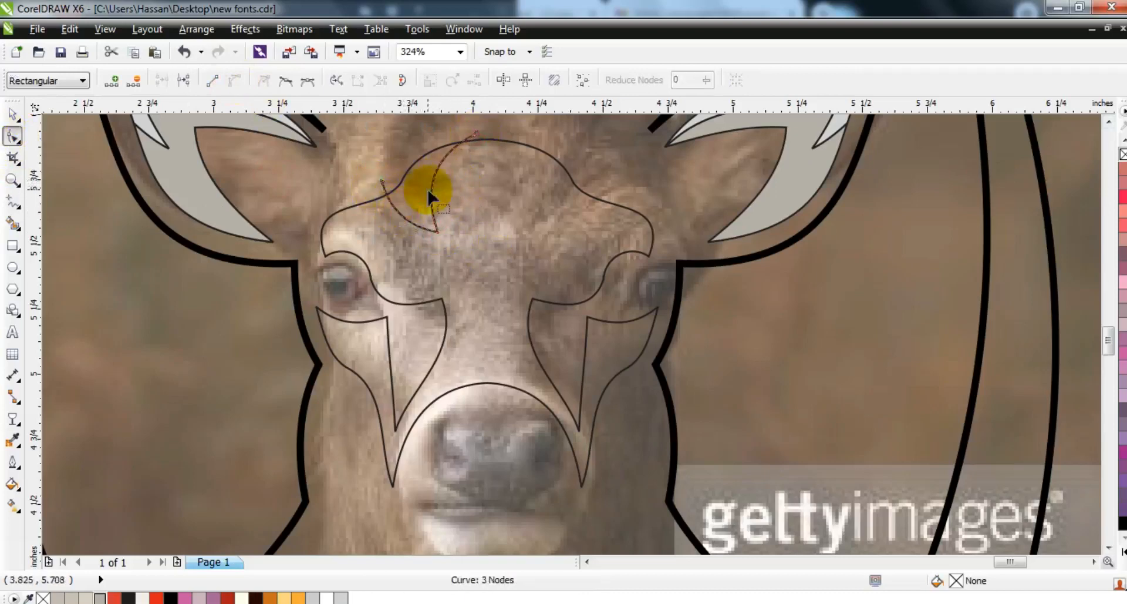
- Draw a closed four-node shape above the left eye and curve its edges to follow the brow
left_click(12, 202)
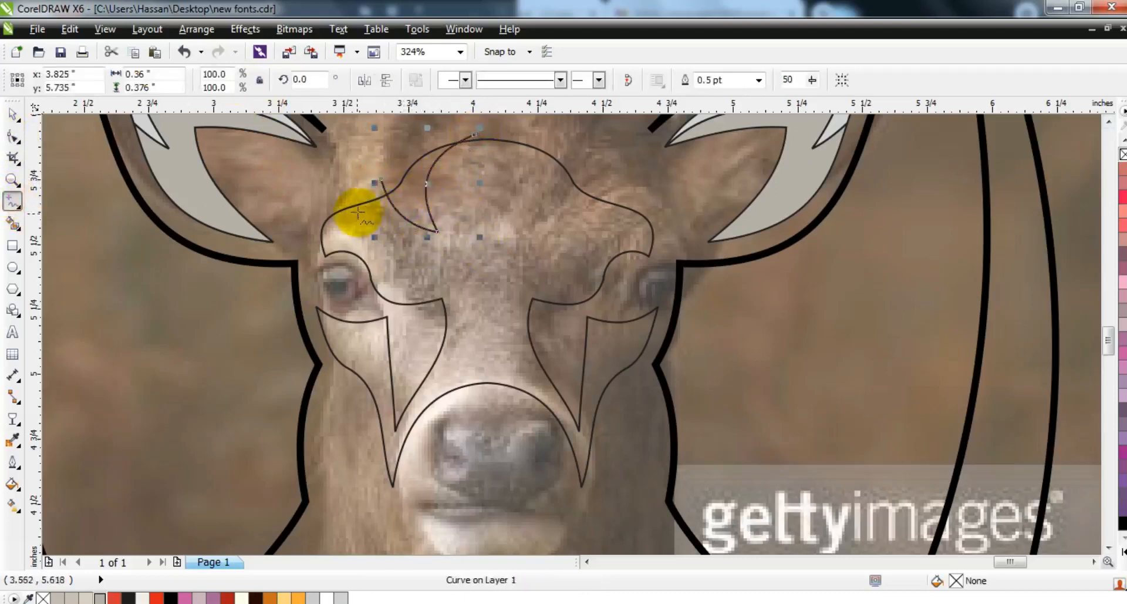
left_click(371, 211)
left_click(410, 292)
left_click(333, 239)
left_click(370, 207)
left_click(12, 137)
left_click(235, 82)
left_click(352, 229)
left_click_drag(352, 232, 357, 265)
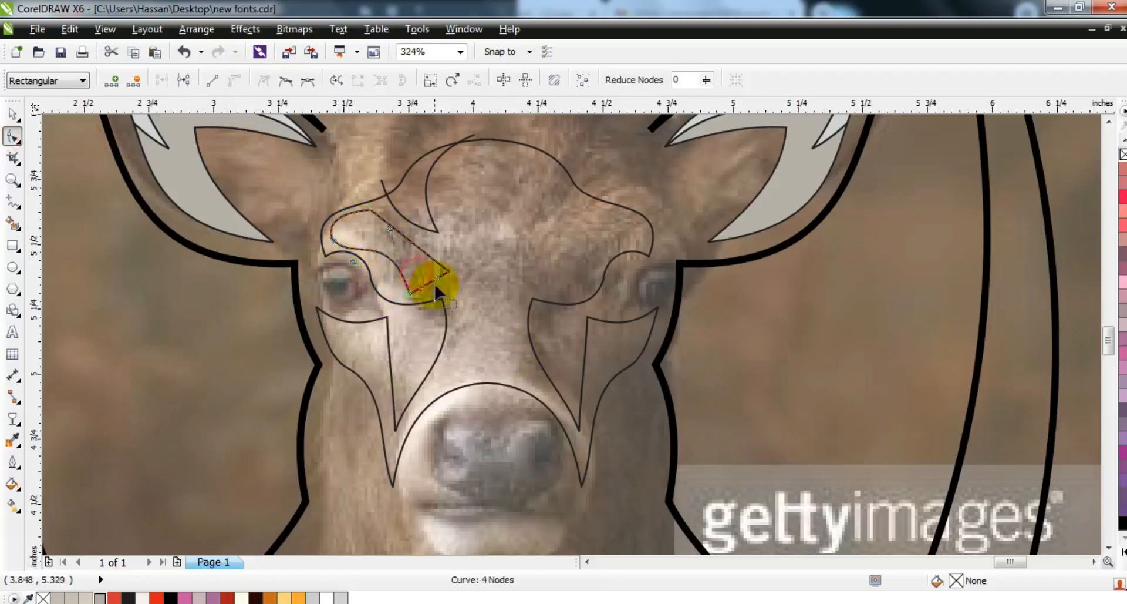
mouse_move(440, 279)
left_mouse_down()
mouse_move(447, 286)
mouse_move(405, 292)
left_mouse_up()
left_click(412, 242)
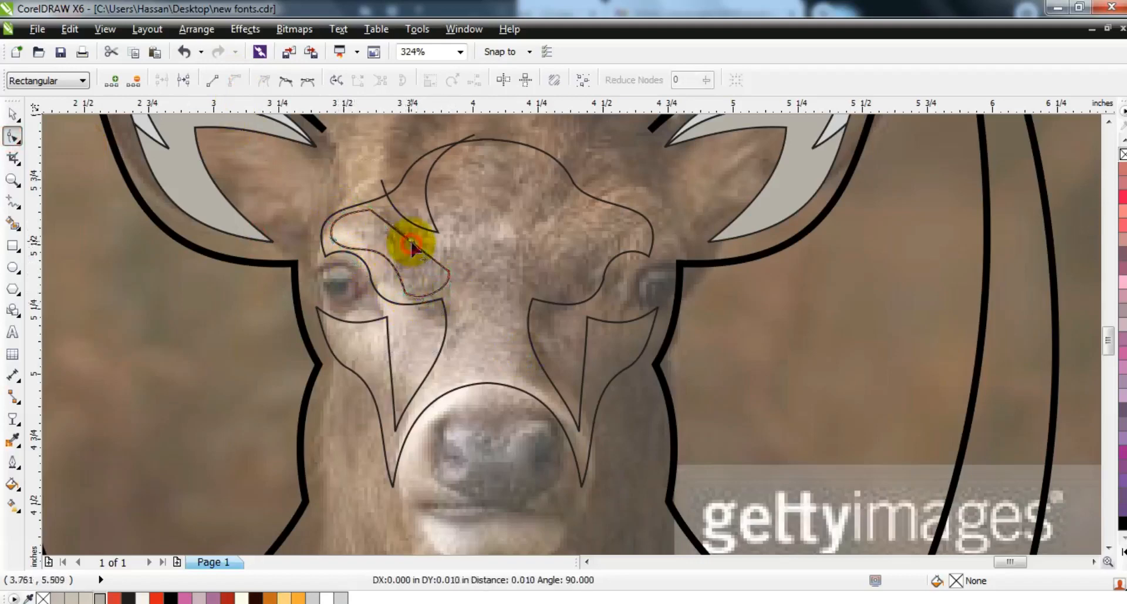
left_click(371, 209)
left_click_drag(420, 237, 426, 231)
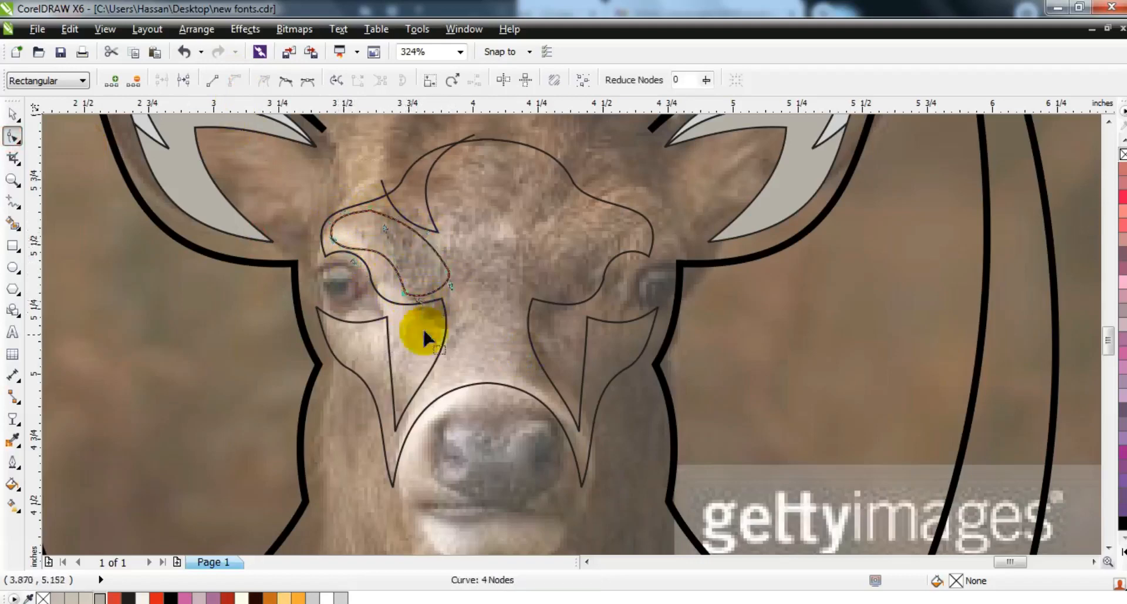
- Draw an inverted-V line across the cheek shape below the left eye
left_click(8, 207)
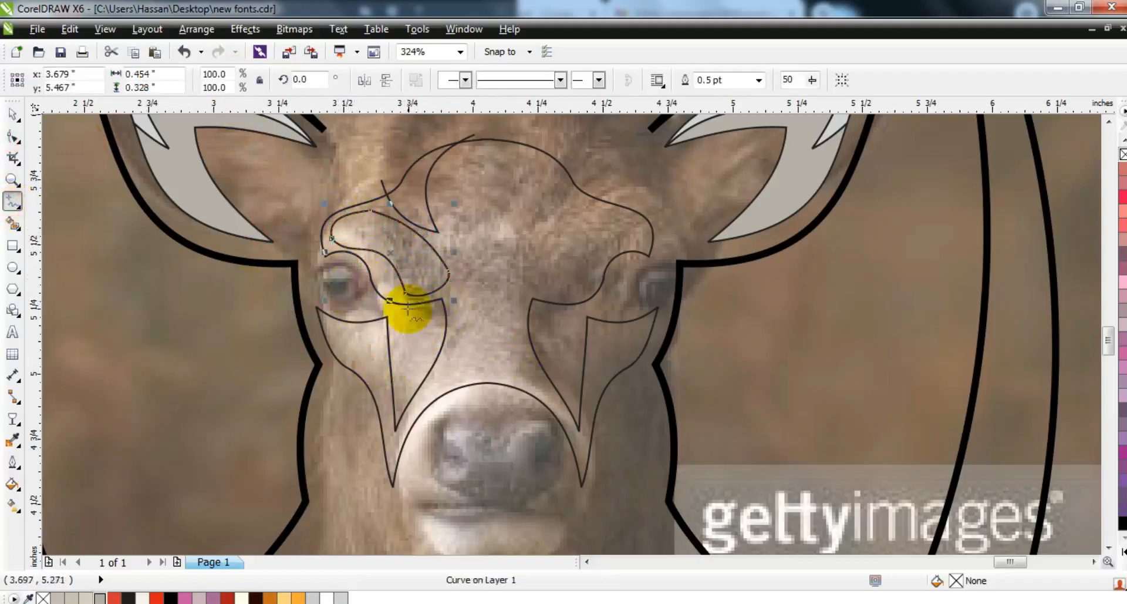
left_click_drag(342, 207, 412, 258)
key("ctrl+z")
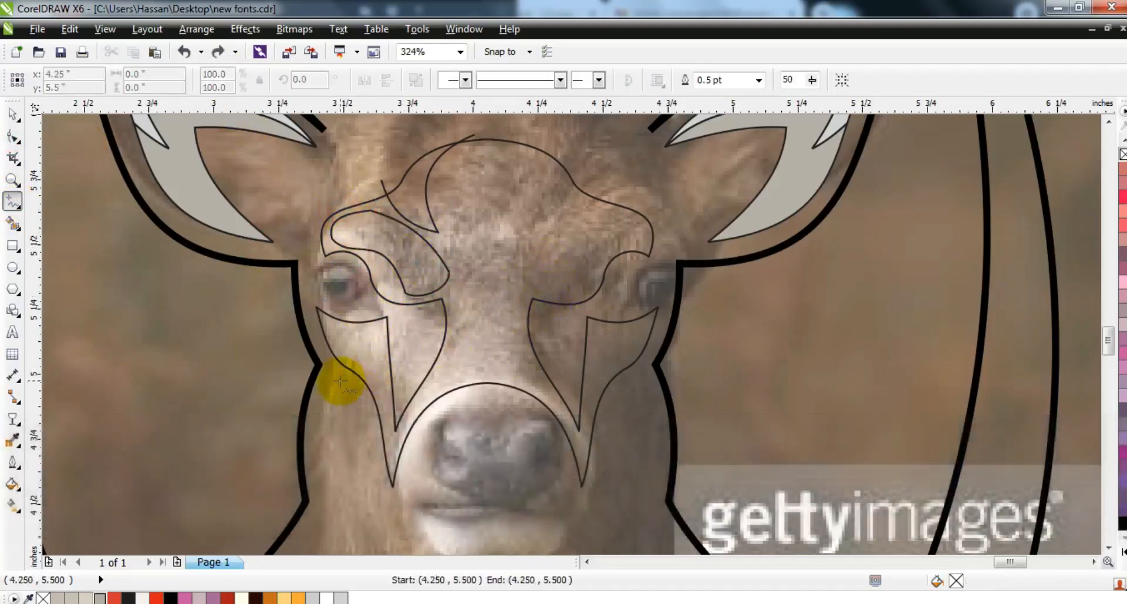
mouse_move(340, 378)
left_mouse_down()
mouse_move(370, 337)
mouse_move(396, 402)
left_mouse_up()
key("F10")
left_click(365, 351)
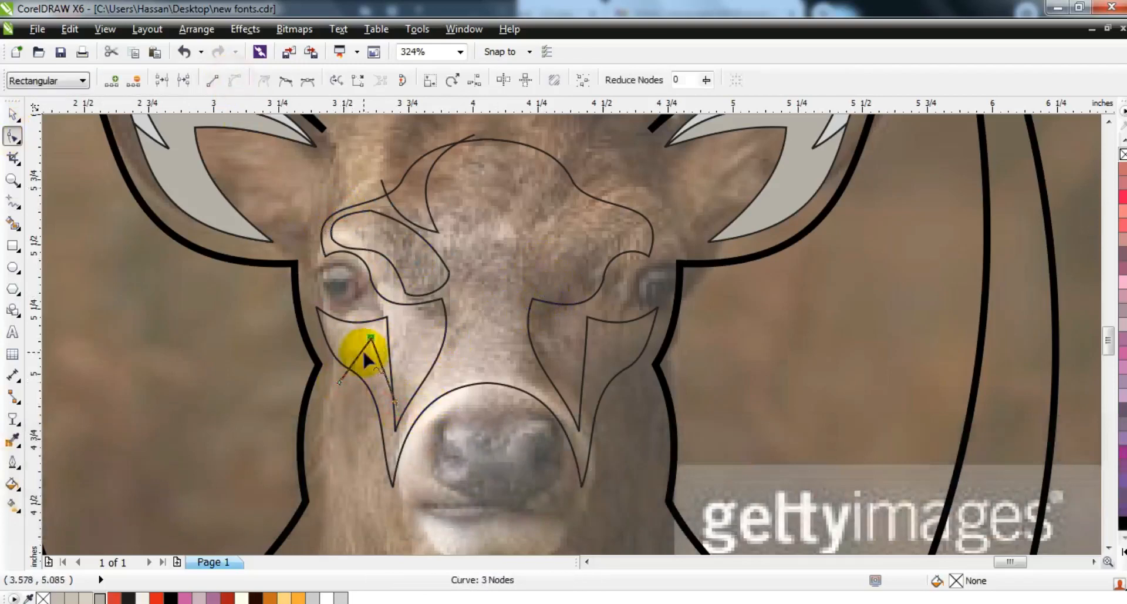
- Smart-fill the left cheek, brow and forehead areas with 20% black and delete the cheek and forehead dividing lines
left_click(13, 225)
left_click(372, 327)
left_click(403, 272)
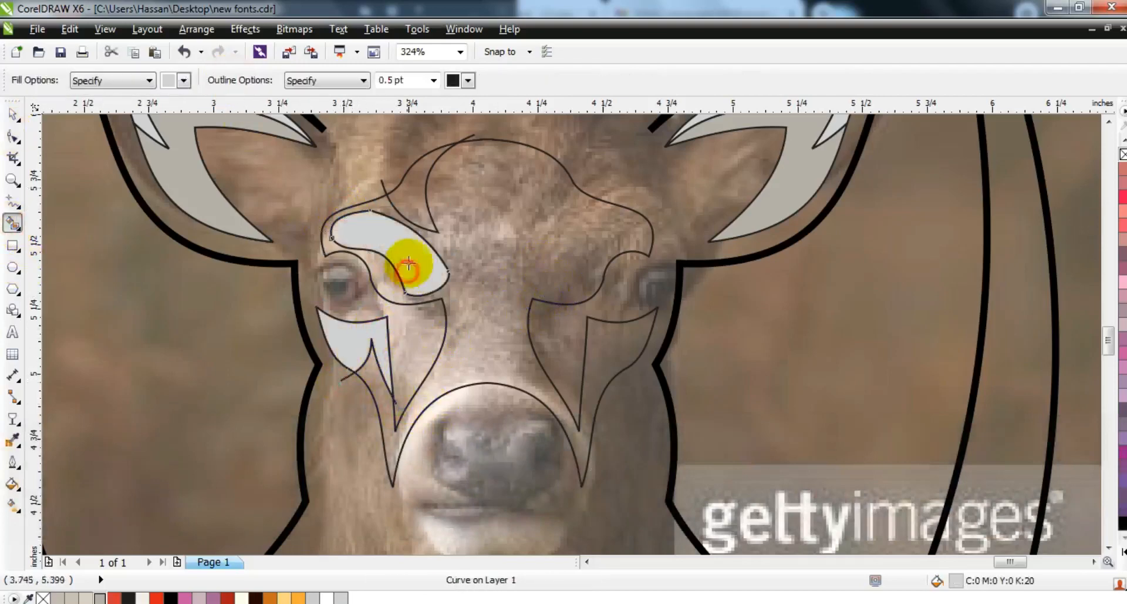
left_click(411, 203)
left_click(12, 113)
left_click(348, 378)
key("Delete")
left_click(384, 186)
key("Delete")
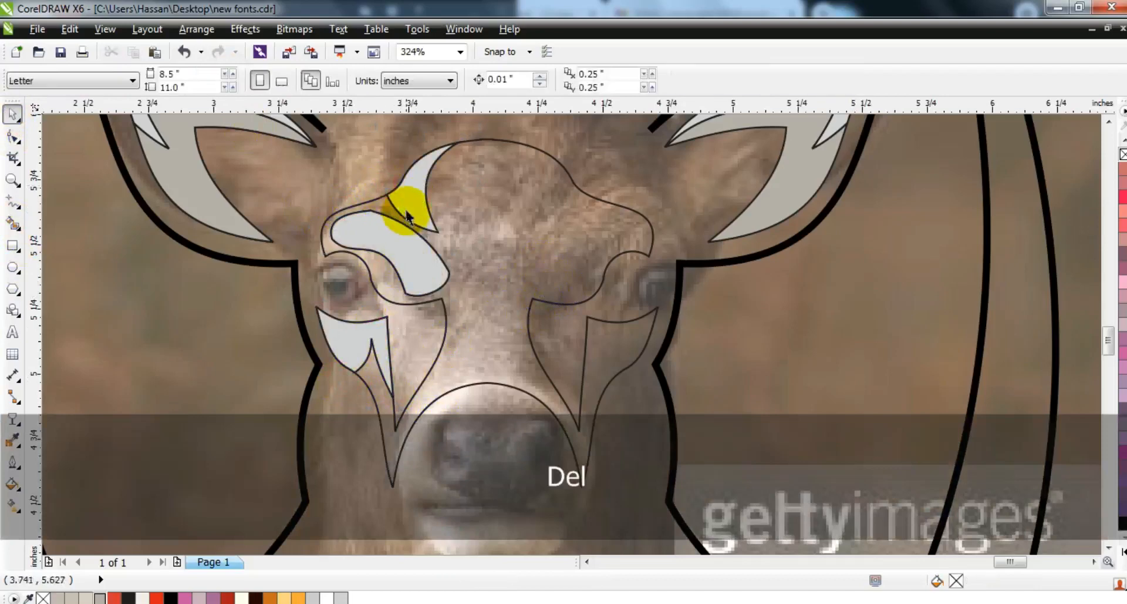
- Duplicate the grey forehead, brow and cheek pieces on the left half of the face
left_click(408, 210)
left_click(394, 241, "shift")
left_click(374, 334, "shift")
left_click(364, 81)
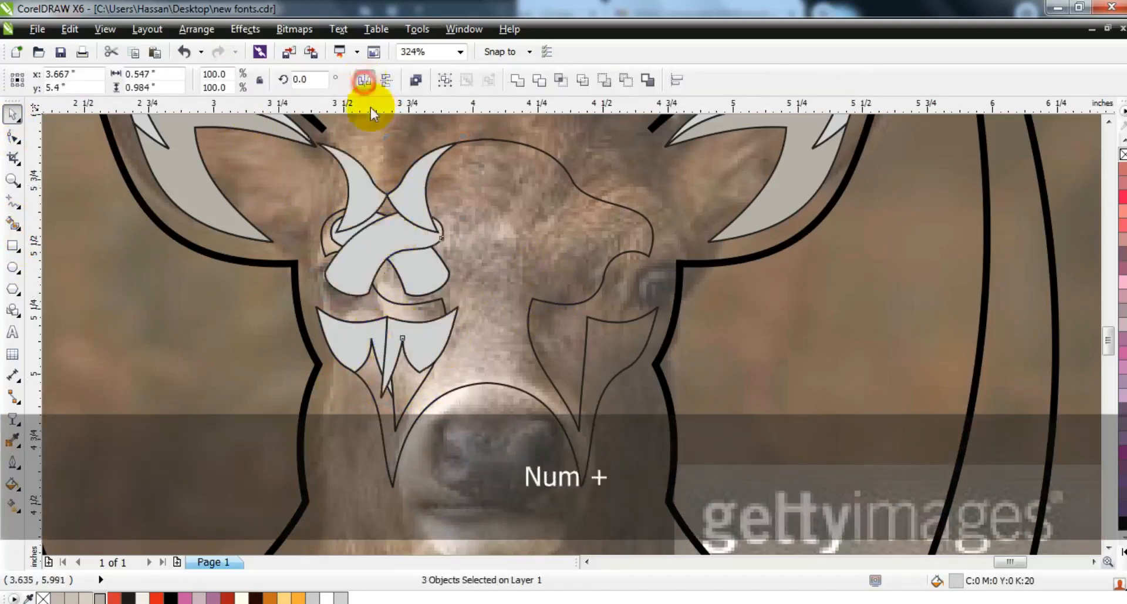
key("ctrl+z")
left_click(387, 81)
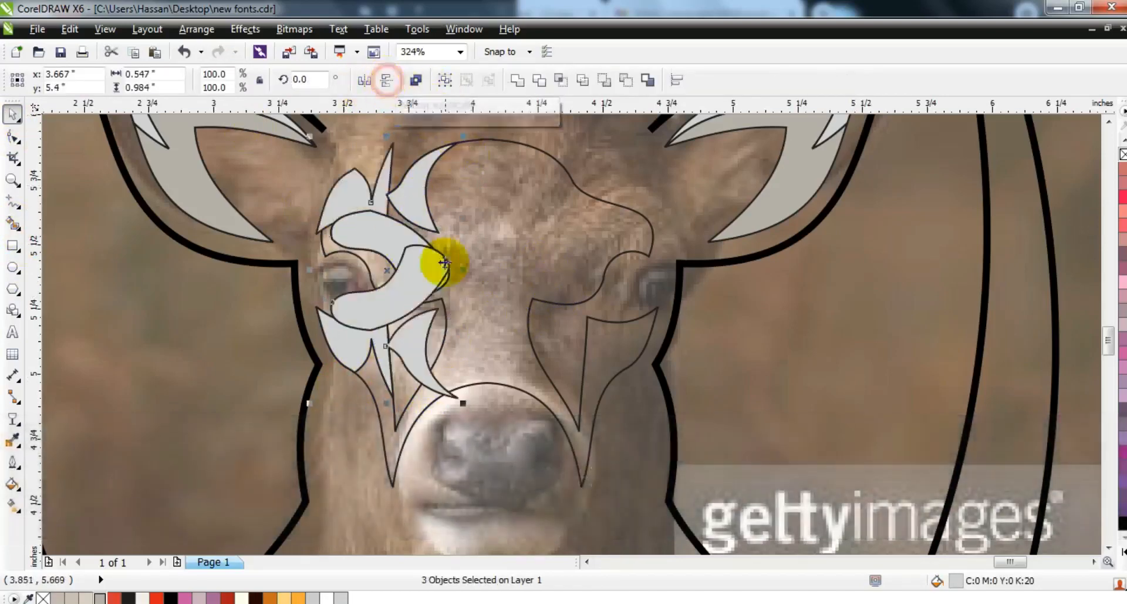
key("ctrl+z")
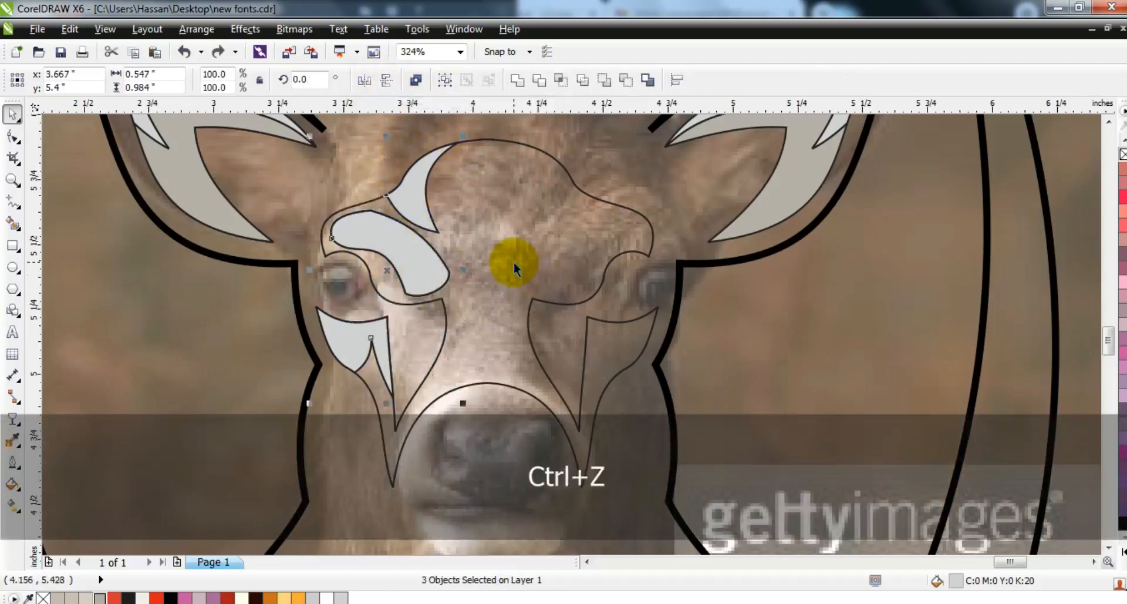
left_click(389, 84)
key("ctrl+z")
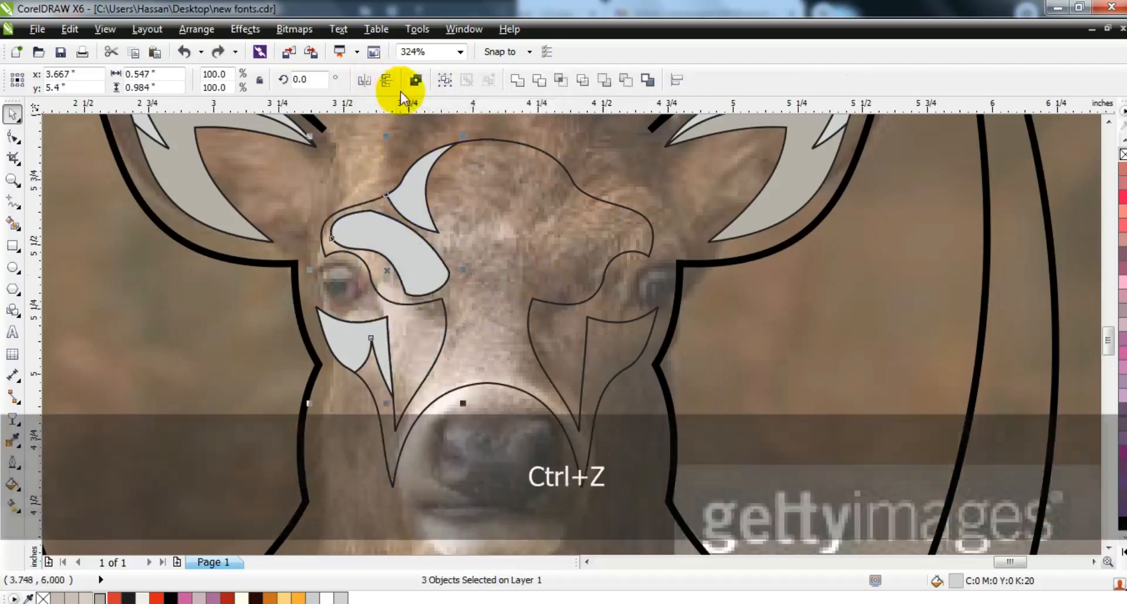
- Mirror the duplicated face pieces horizontally and place them on the right half of the face
left_click(366, 81)
left_click_drag(396, 270, 581, 273)
key("F3")
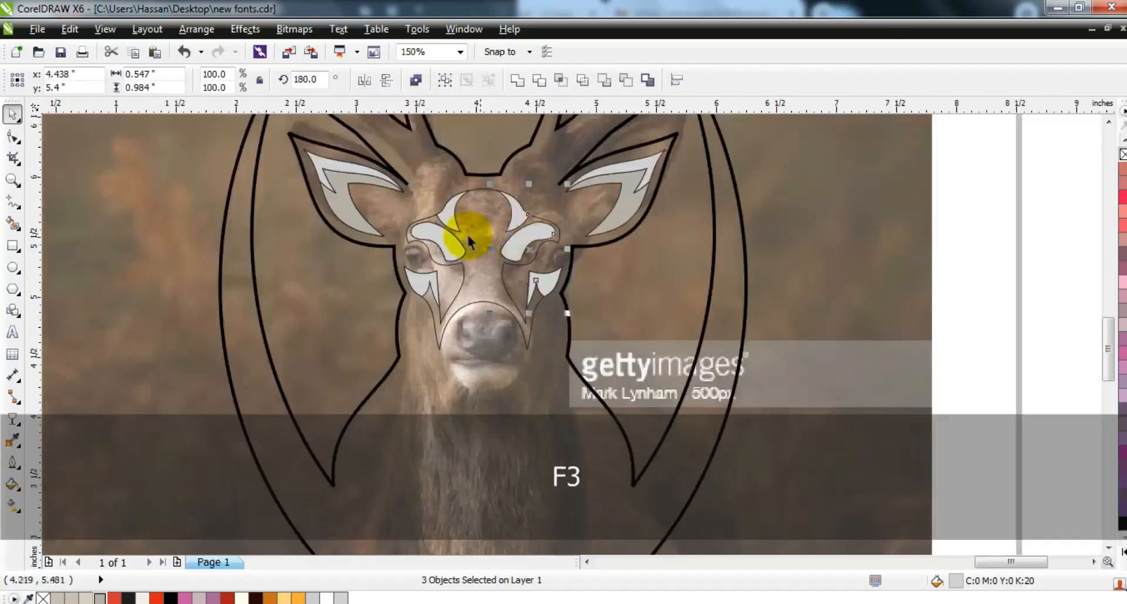
key("Escape")
- Draw an open line from the left face tip up to the nose bridge and down the centre, curving its long side
left_click(12, 179)
left_click(457, 273)
left_click(11, 201)
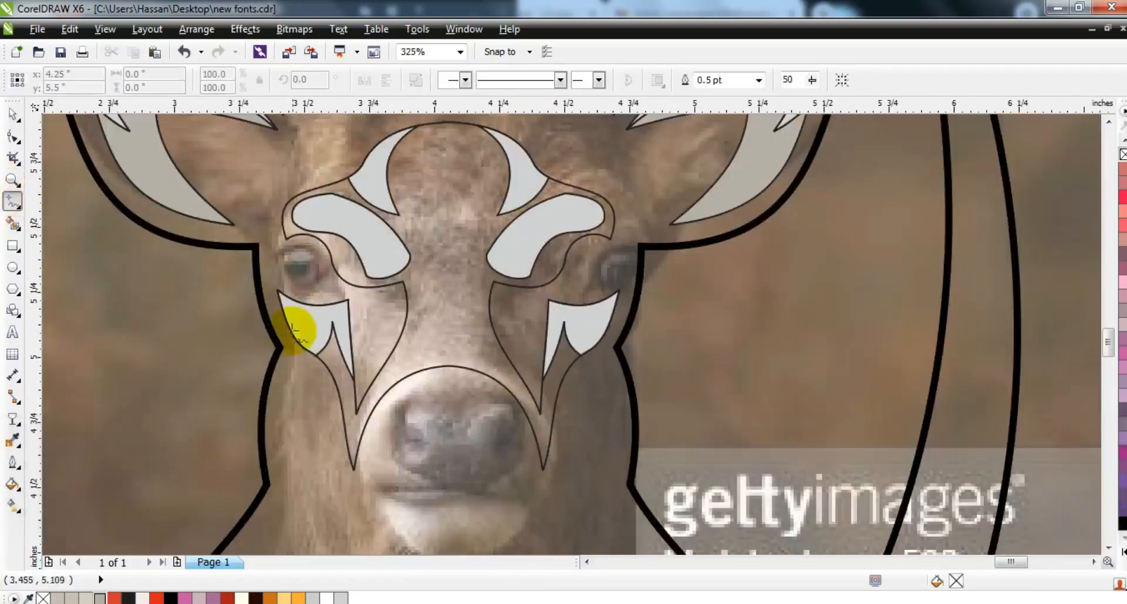
left_click(353, 468)
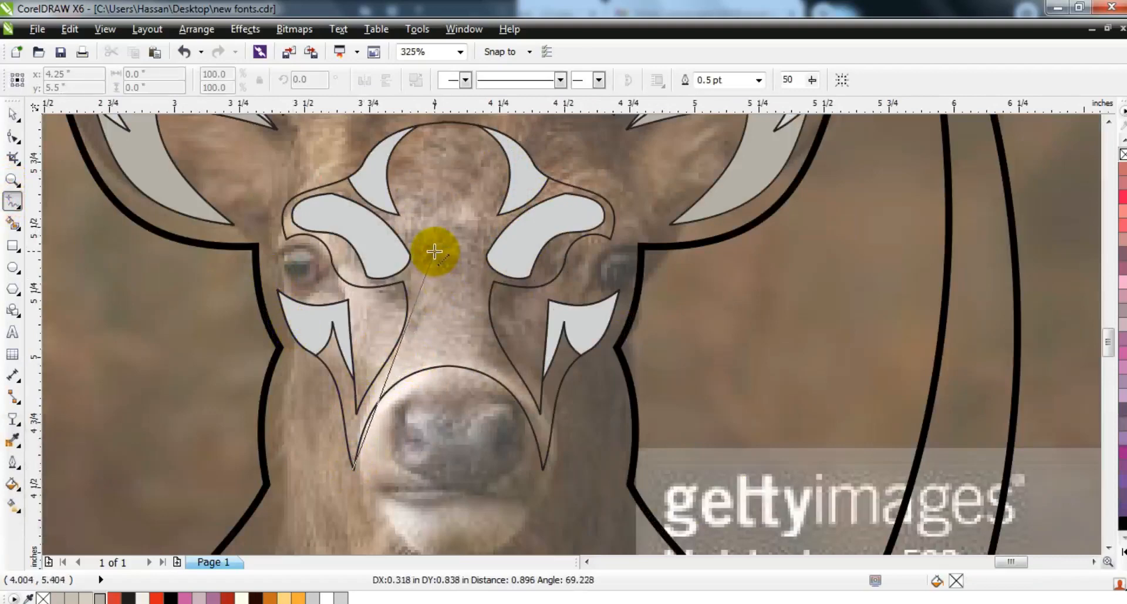
double_click(435, 252)
double_click(452, 251, "ctrl")
left_click(452, 411, "ctrl")
left_click(12, 136)
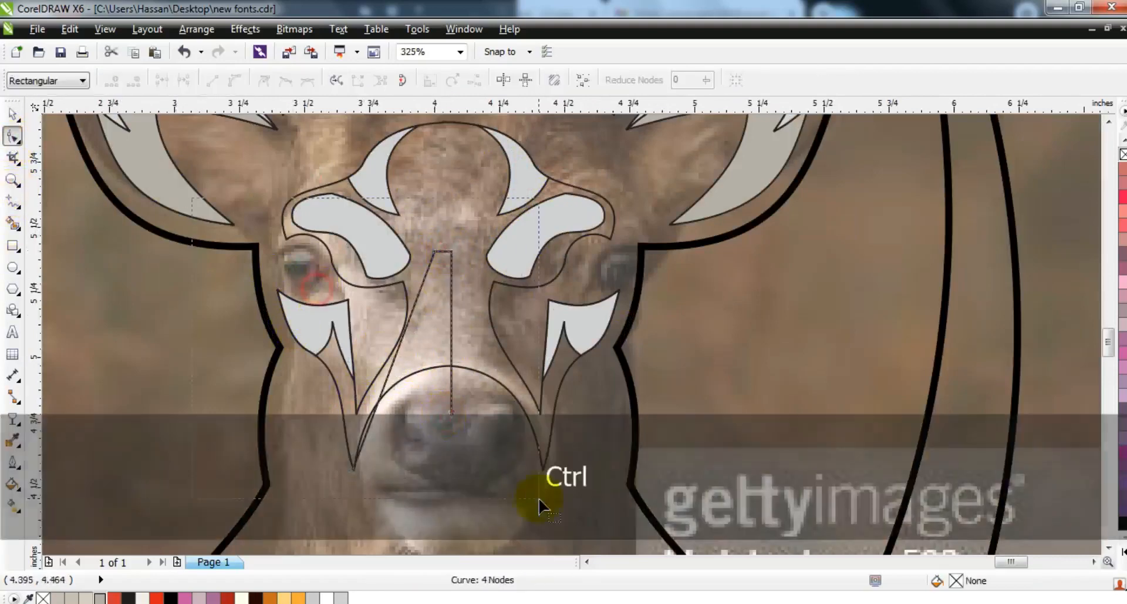
left_click_drag(350, 403, 431, 389)
left_click_drag(354, 473, 354, 474)
left_click_drag(351, 401, 346, 401)
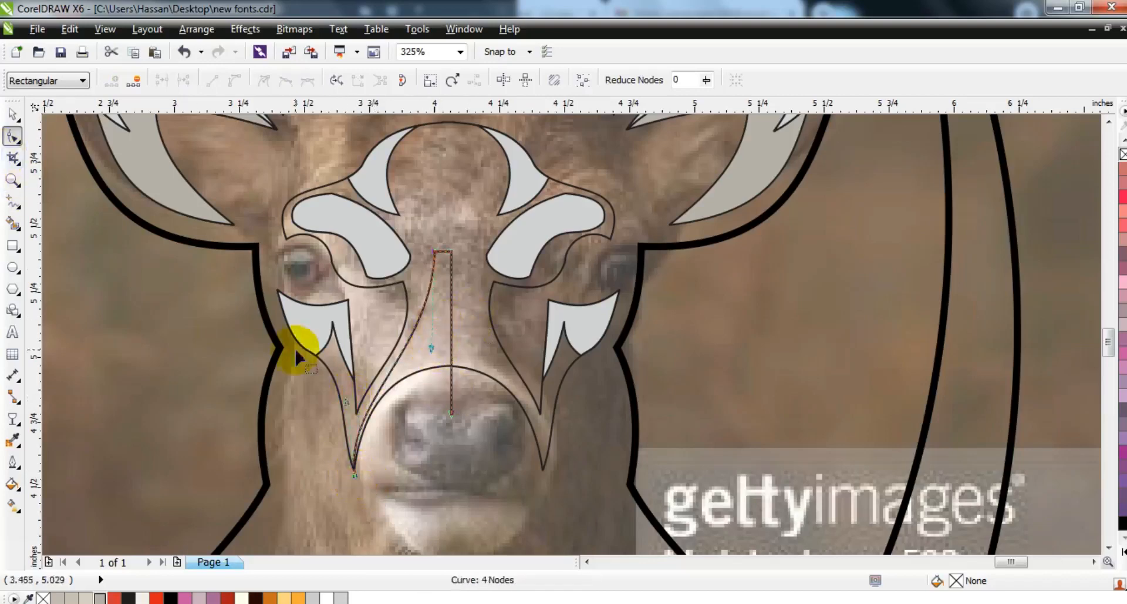
- Smart-fill the left half of the nose bridge with 20% black and delete the construction line
left_click(17, 200)
left_click(12, 223)
left_click(415, 322)
left_click(13, 113)
left_click(454, 407)
key("Delete")
- Mirror a copy of the nose-bridge half to the right, weld both halves and narrow the result slightly
left_click(432, 394, "ctrl")
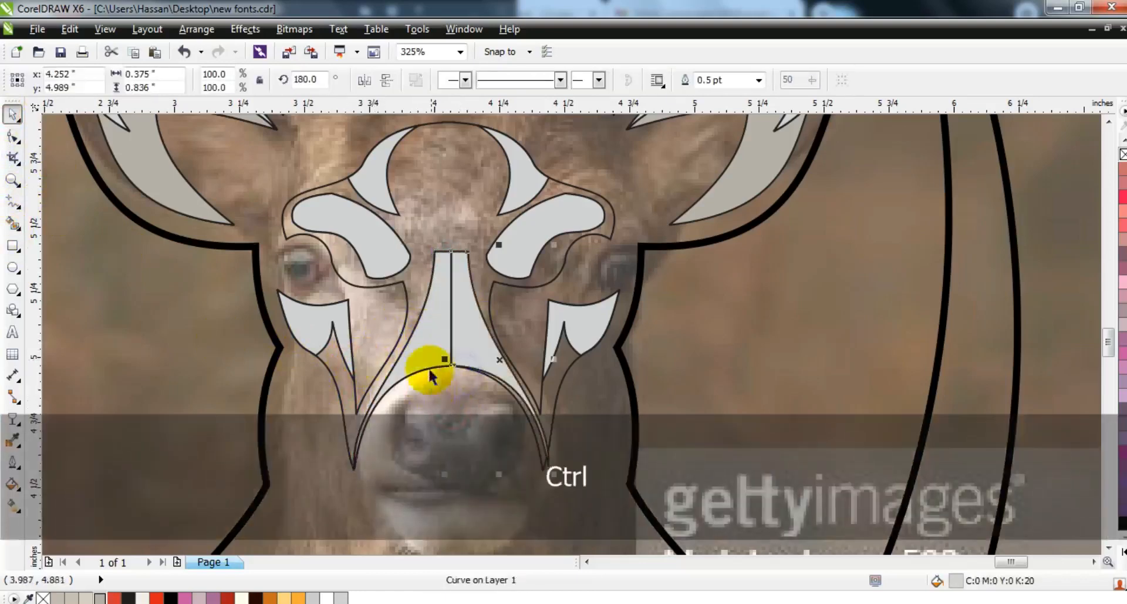
left_click(434, 299, "shift")
left_click(518, 81)
left_click_drag(554, 358, 548, 359)
key("Escape")
- Draw a closed double line along the mouth, join its end nodes and bend it into a crescent-shaped lower lip
left_click(13, 179)
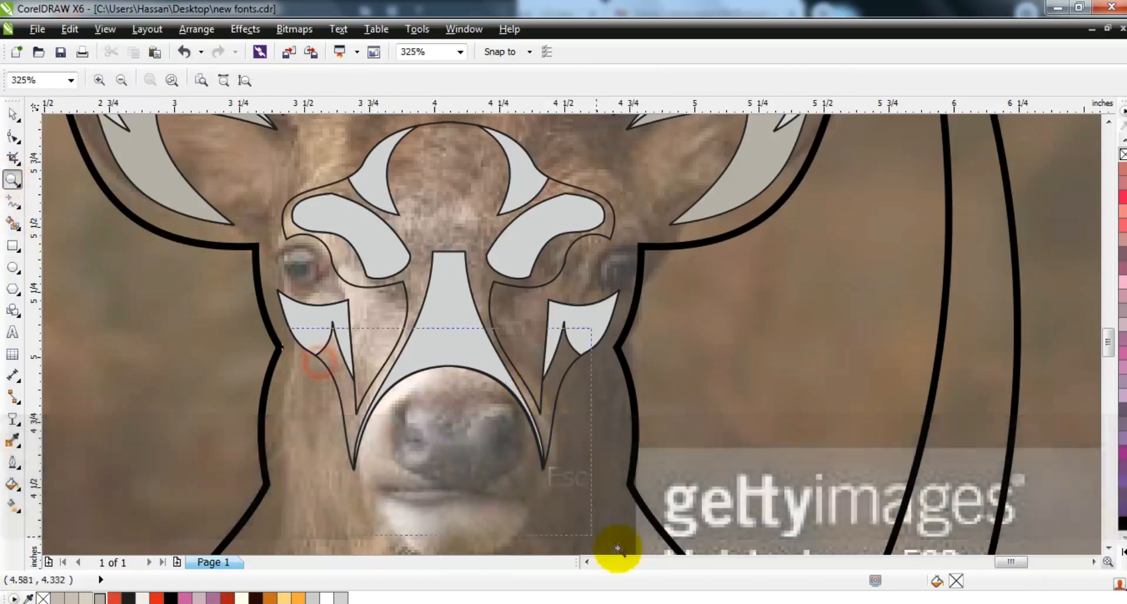
left_click(506, 470)
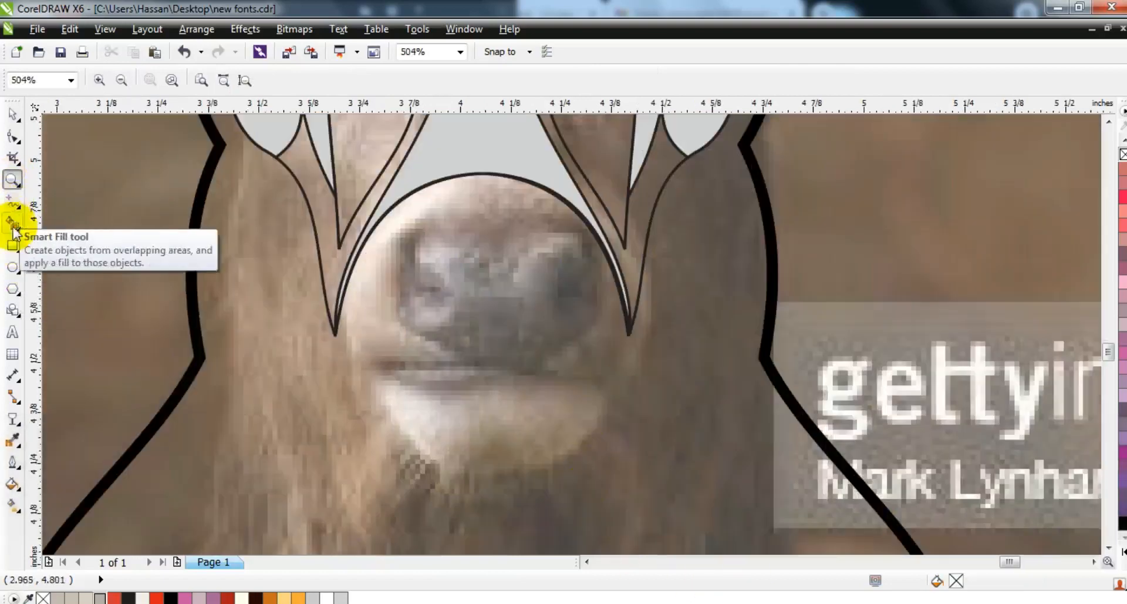
left_click(13, 202)
left_click(379, 386)
left_click(607, 384, "ctrl")
left_click(376, 385, "ctrl")
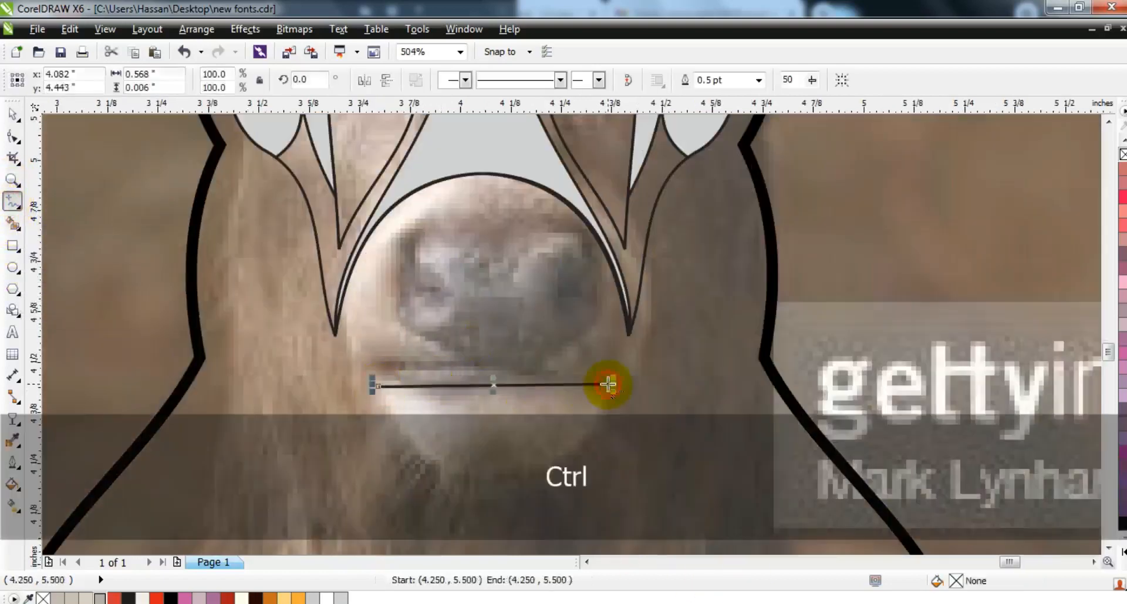
left_click(13, 136)
left_click(161, 80)
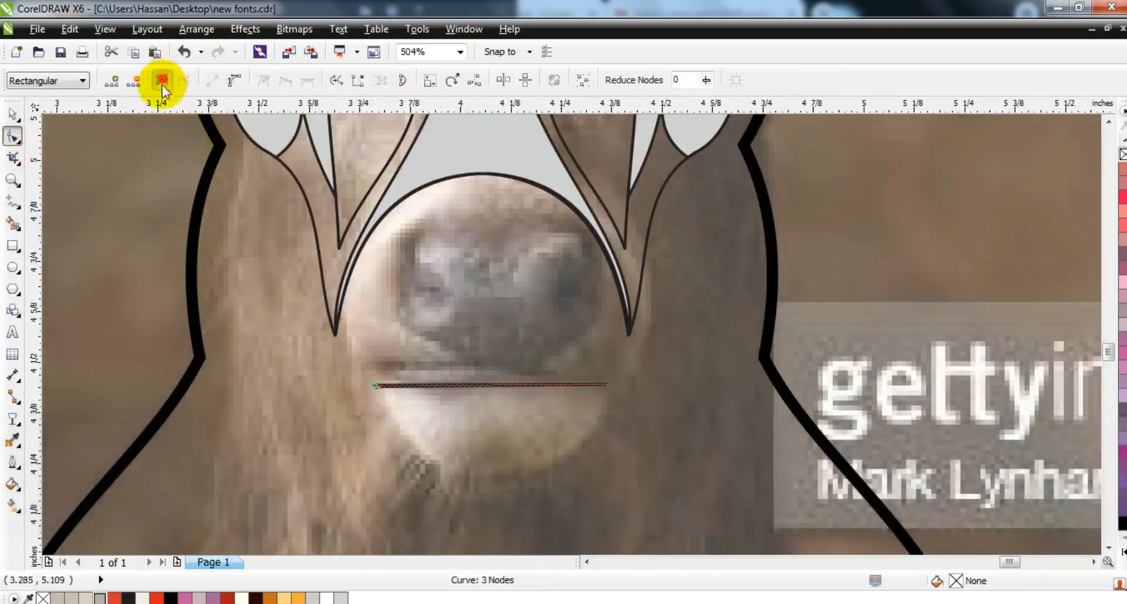
left_click_drag(468, 389, 484, 464)
left_click_drag(489, 391, 490, 393)
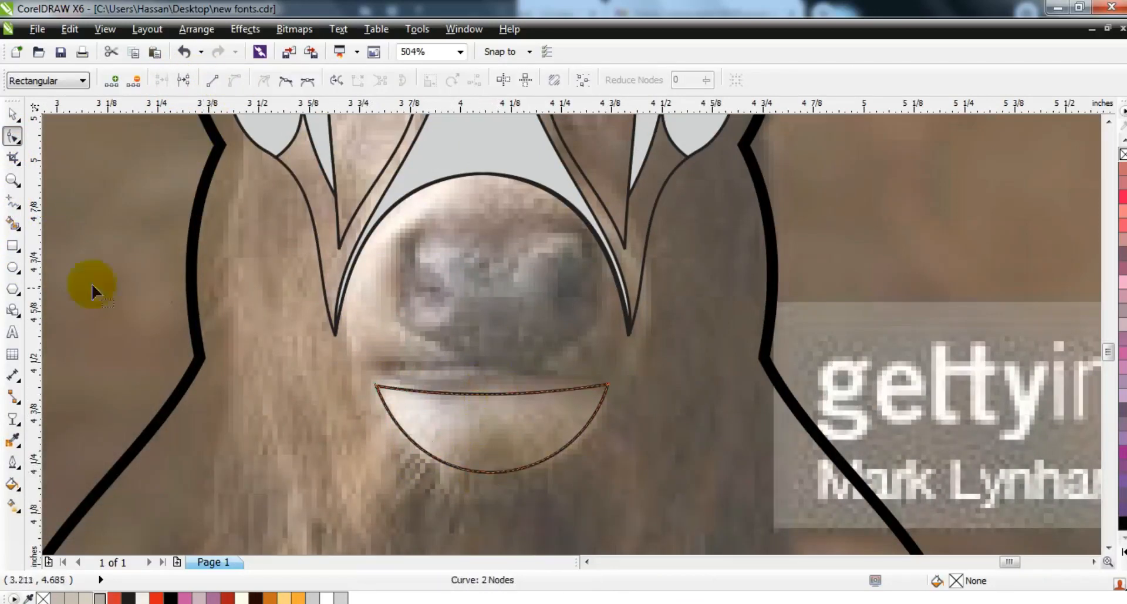
- Draw a rectangle about 0.56 by 0.34 inches over the nose and round its corners to about 0.149 inches
left_click(10, 252)
left_click_drag(376, 227, 436, 231)
key("F10")
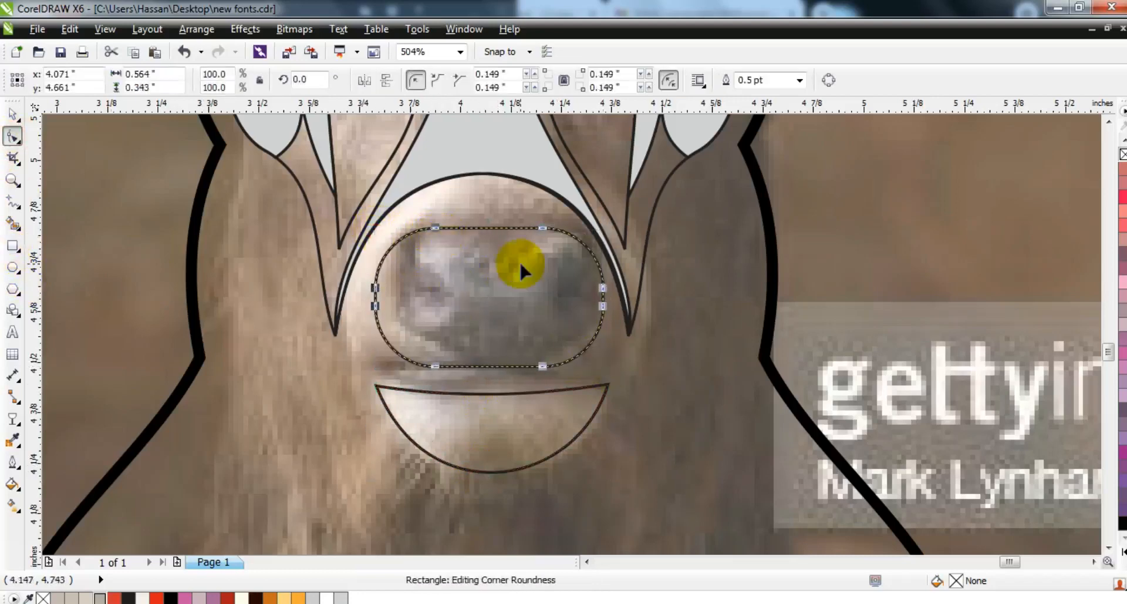
- Convert the rounded nose rectangle to curves and bulge its four sides outward into an oval
key("ctrl+q")
key("ctrl+z")
left_click(240, 75)
left_click_drag(484, 228, 485, 220)
left_click_drag(498, 367, 498, 371)
left_click_drag(605, 310, 606, 308)
left_click_drag(378, 307, 365, 309)
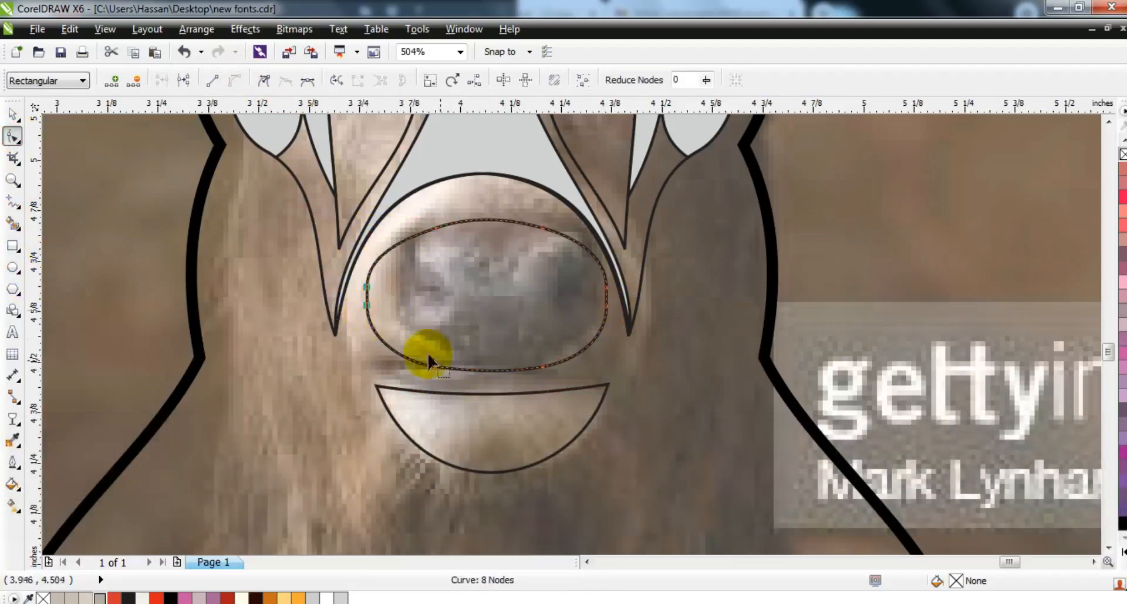
- Draw a thin closed crescent about 0.43 inches wide inside the upper nose, arching both edges upward
left_click(14, 201)
left_click(402, 260)
left_click(574, 262)
left_click(234, 78)
mouse_move(485, 261)
left_mouse_down()
mouse_move(486, 243)
mouse_move(490, 252)
left_mouse_up()
key("space")
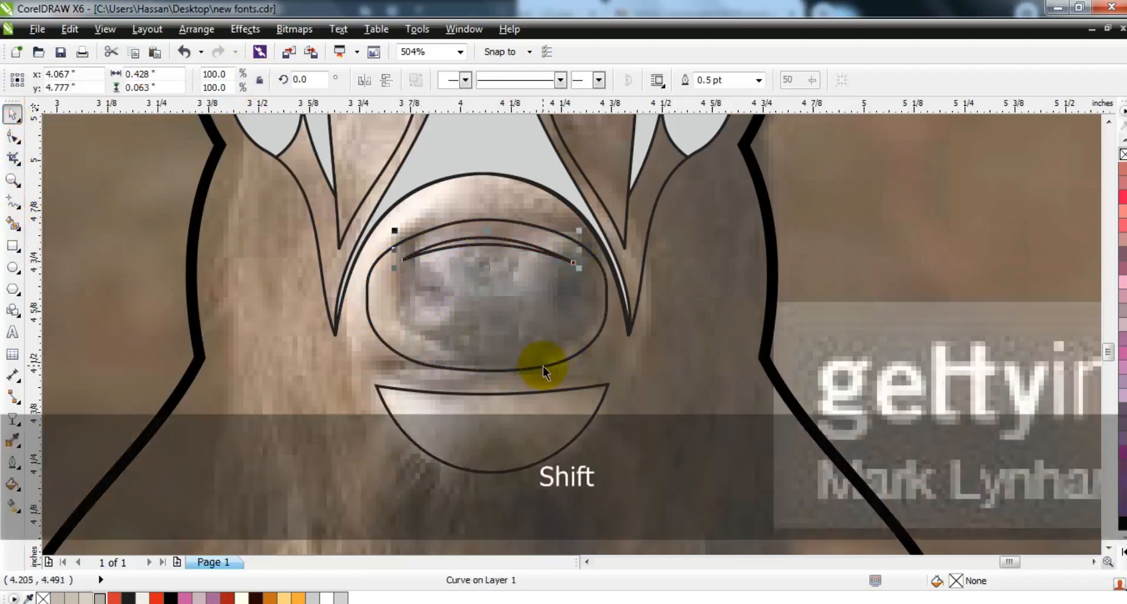
- Move the nose outline with its crescent up slightly, and shift the lower lip up to match
left_click(544, 366, "shift")
left_click_drag(546, 367, 546, 355)
left_click_drag(543, 392, 542, 384)
key("F3")
left_click(506, 307, "shift")
key("Escape")
left_click(478, 316)
left_click(507, 306, "shift")
key("Escape")
key("F3")
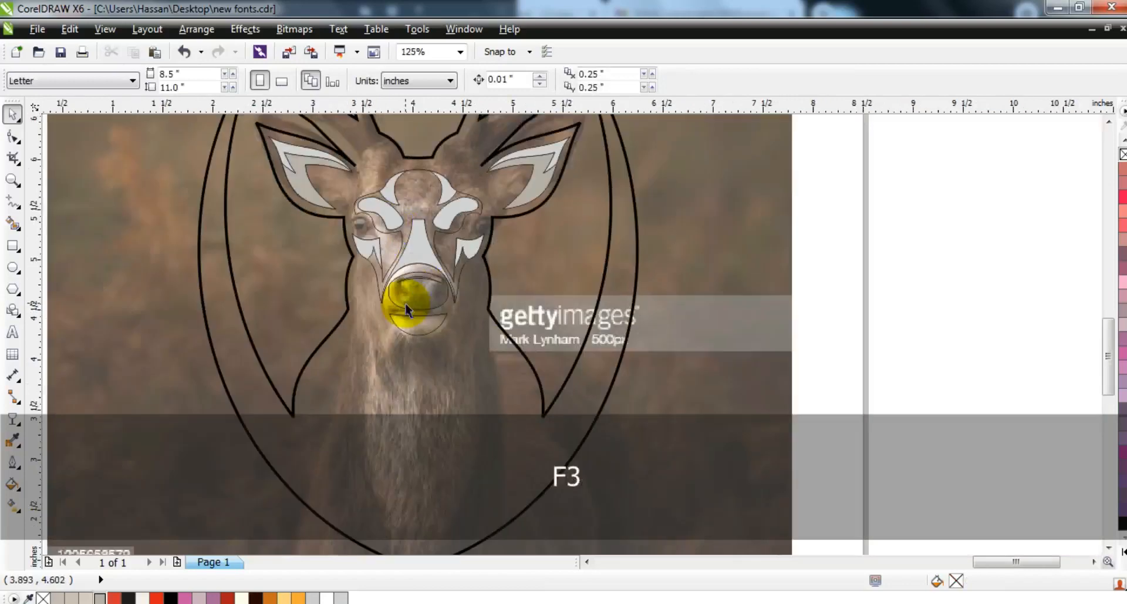
key("F3")
key("Escape")
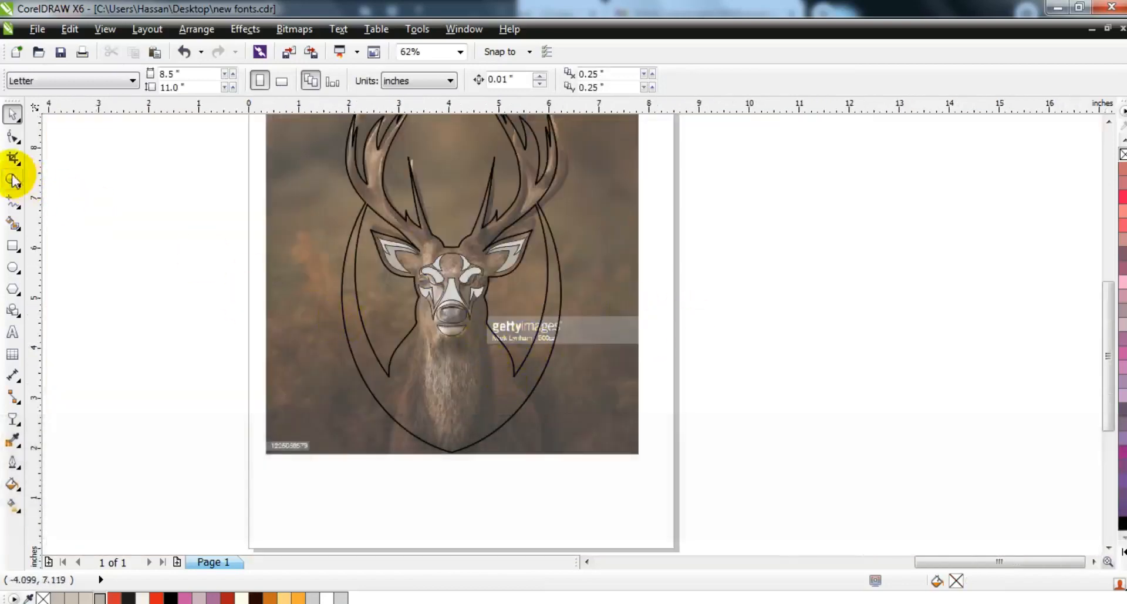
- Draw a square about 7.3 inches wide beside the photo and fill it cream (R253 G255 B239)
left_click(13, 180)
left_click_drag(640, 452, 640, 452)
key("F3")
left_click(12, 116)
key("F3")
key("Escape")
left_click(12, 181)
left_click_drag(115, 172, 591, 411)
left_click(12, 245)
left_click_drag(517, 155, 181, 376)
key("space")
left_click(324, 598)
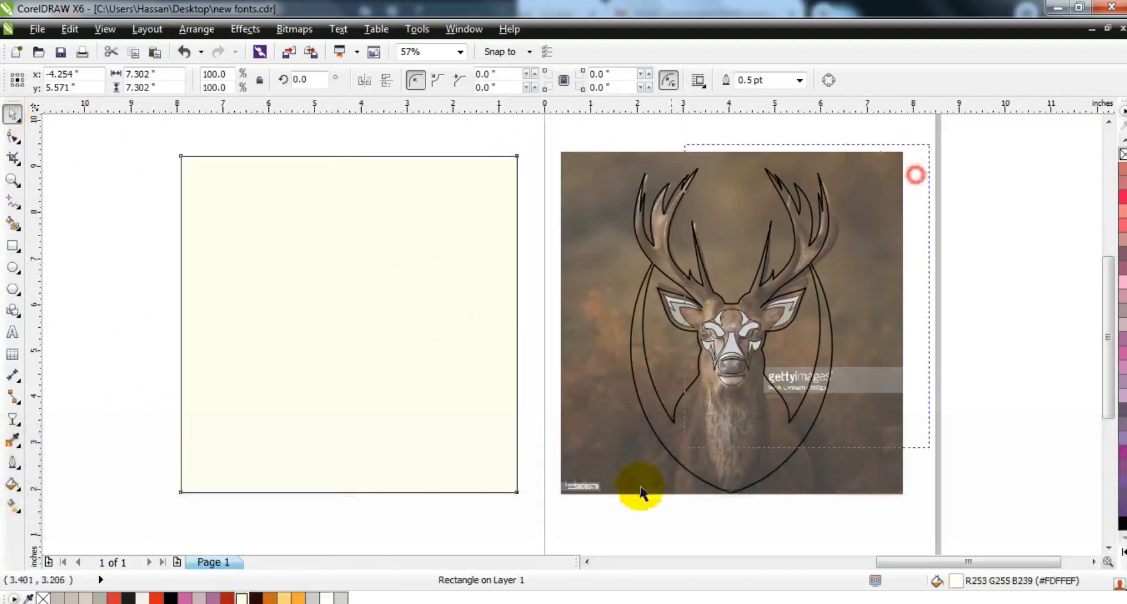
- Move all the deer line art onto the cream square and enlarge the square from its centre to about 8.03 inches
left_click(725, 377)
left_click_drag(725, 378, 358, 331)
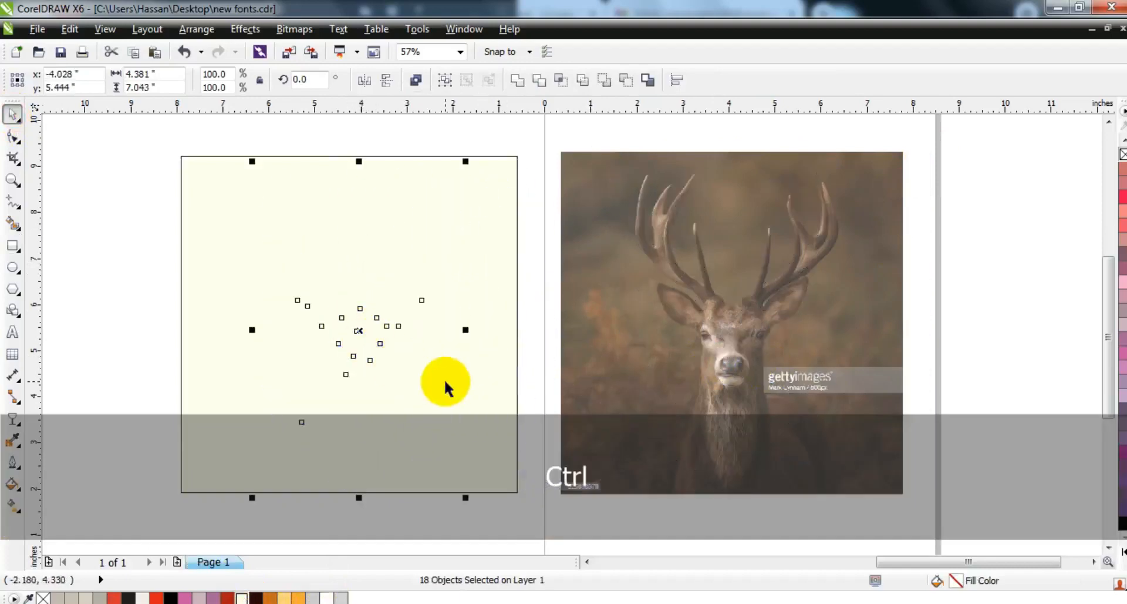
key("Escape")
left_click(517, 492)
left_click_drag(521, 496, 535, 509)
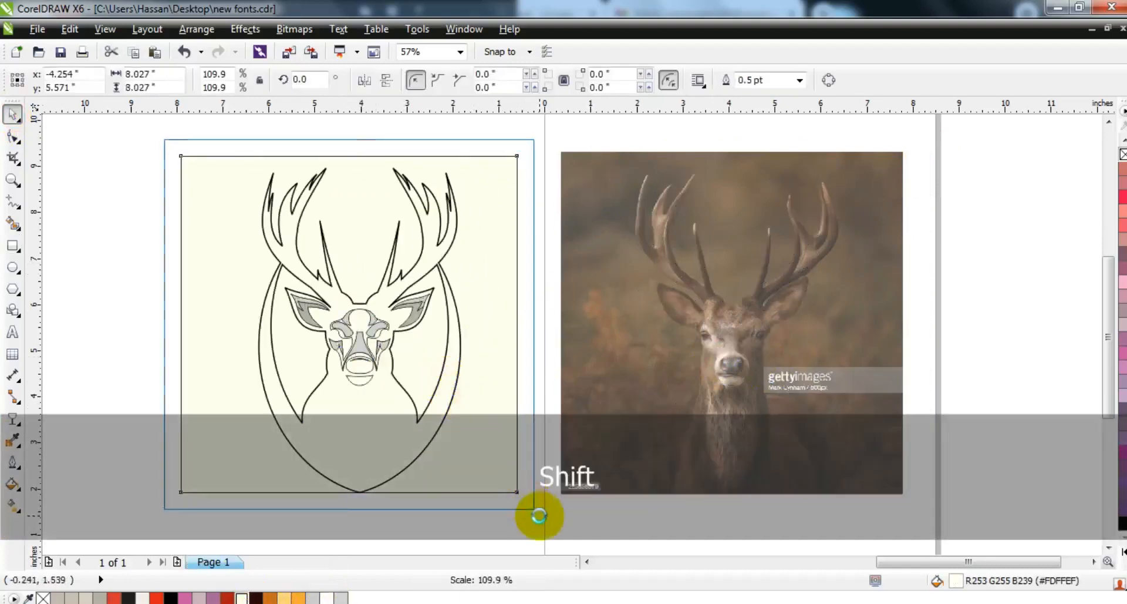
key("Escape")
- Fill the inner ear and face shapes off-white (R245 G241 B235) and the deer silhouette with its frame dark brown
left_click_drag(541, 280, 276, 390)
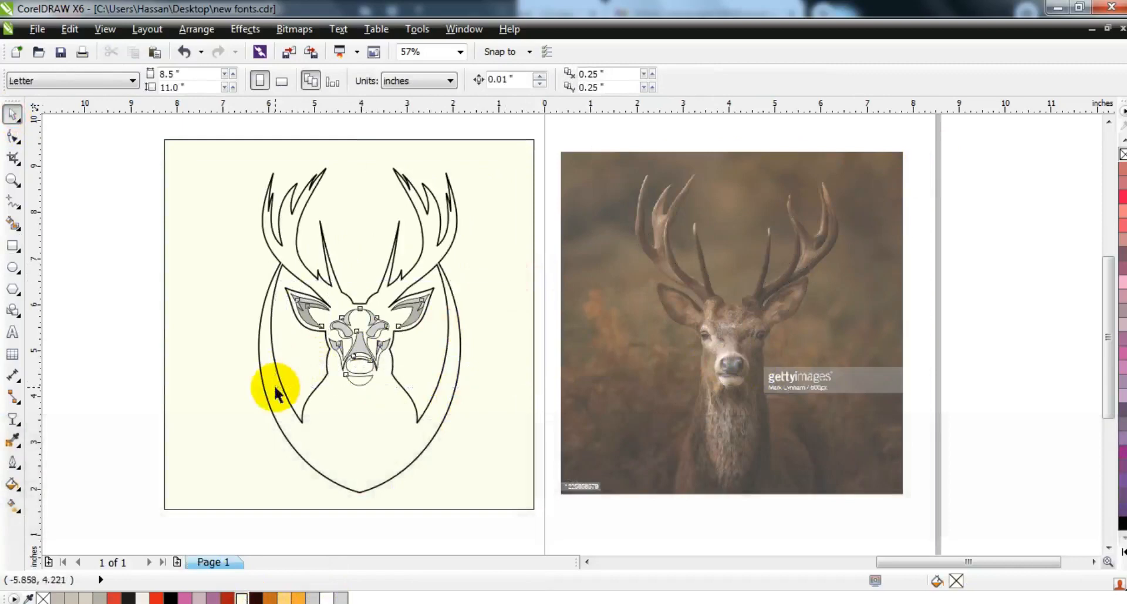
left_click(143, 597)
left_click(131, 417)
left_click(378, 458)
left_click(255, 597)
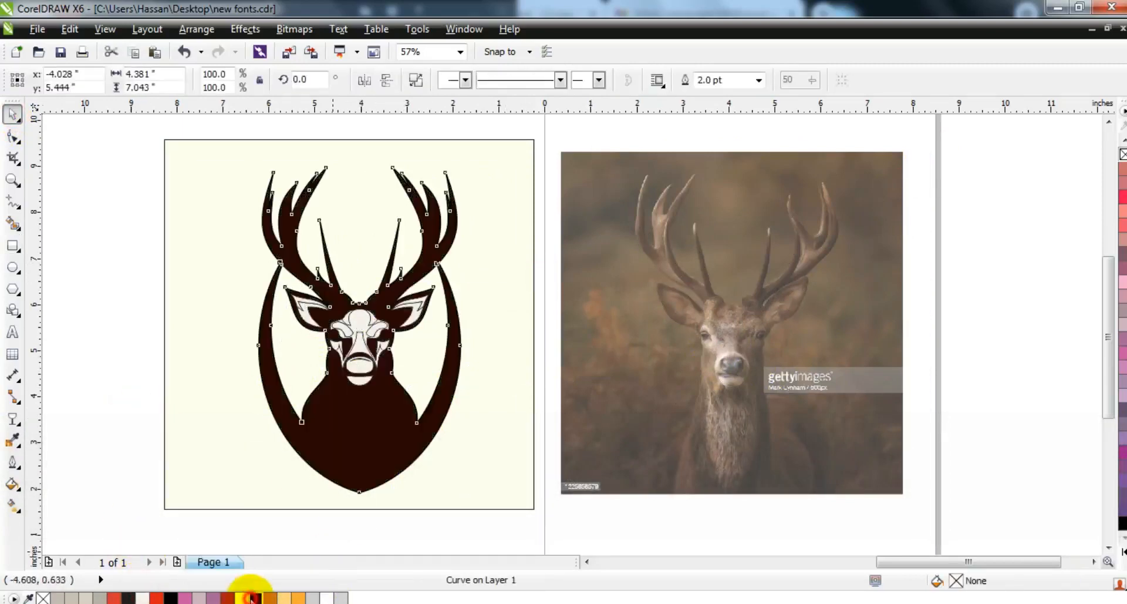
key("Escape")
- Fill the upper bands inside both ears light orange (R246 G171 B54)
left_click(13, 182)
left_click_drag(284, 266, 440, 381)
left_click(15, 119)
left_click(380, 251)
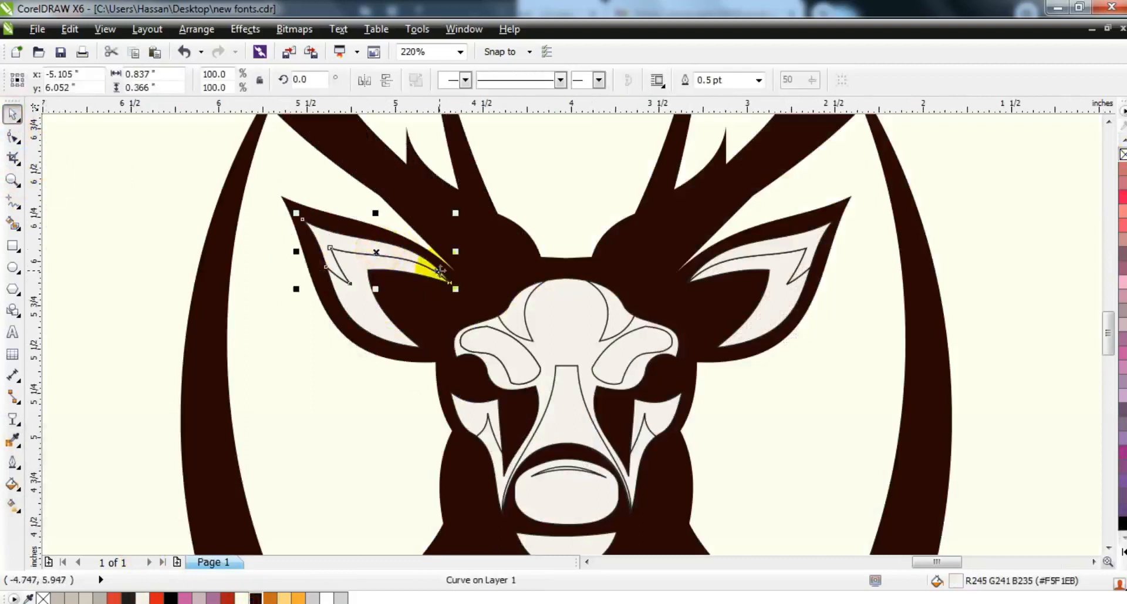
left_click(781, 251)
key("ctrl+r")
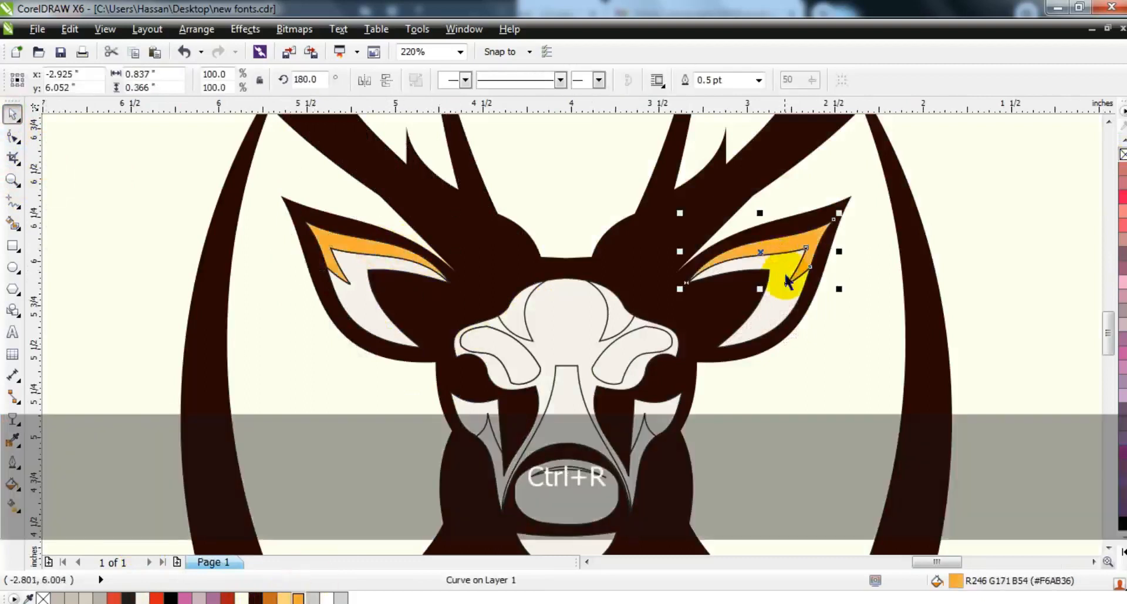
- Colour the inner ears and face details in orange and pale yellow tones, make the nose dark brown, and remove the ear outlines
left_click(390, 327, "shift")
left_click(269, 598)
left_click(375, 245, "shift")
right_click(1123, 154)
left_click(807, 237, "shift")
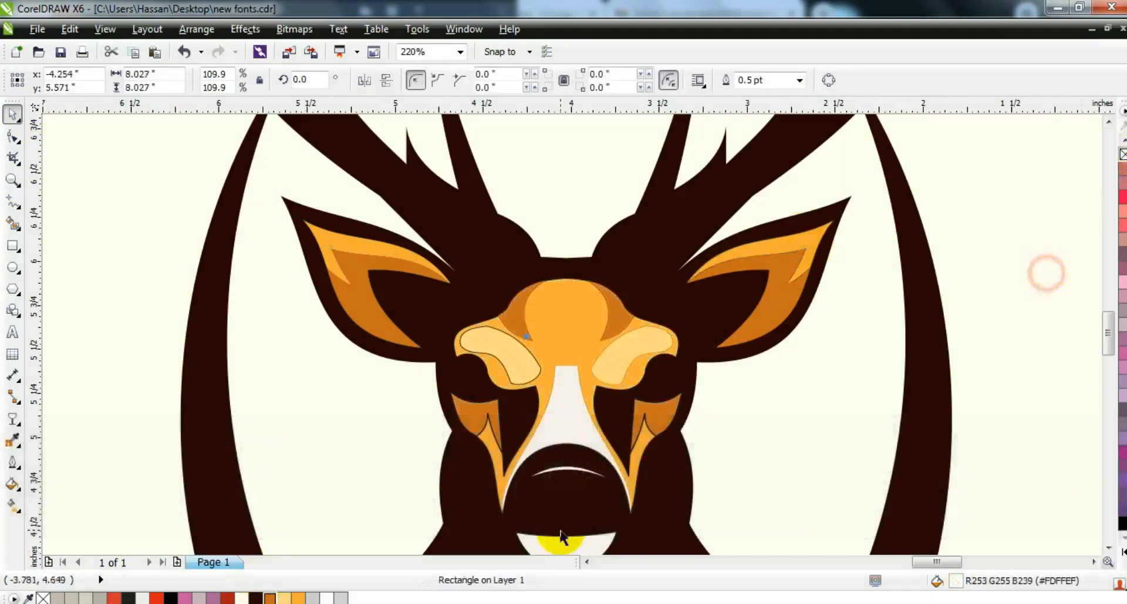
left_click(555, 545)
key("Escape")
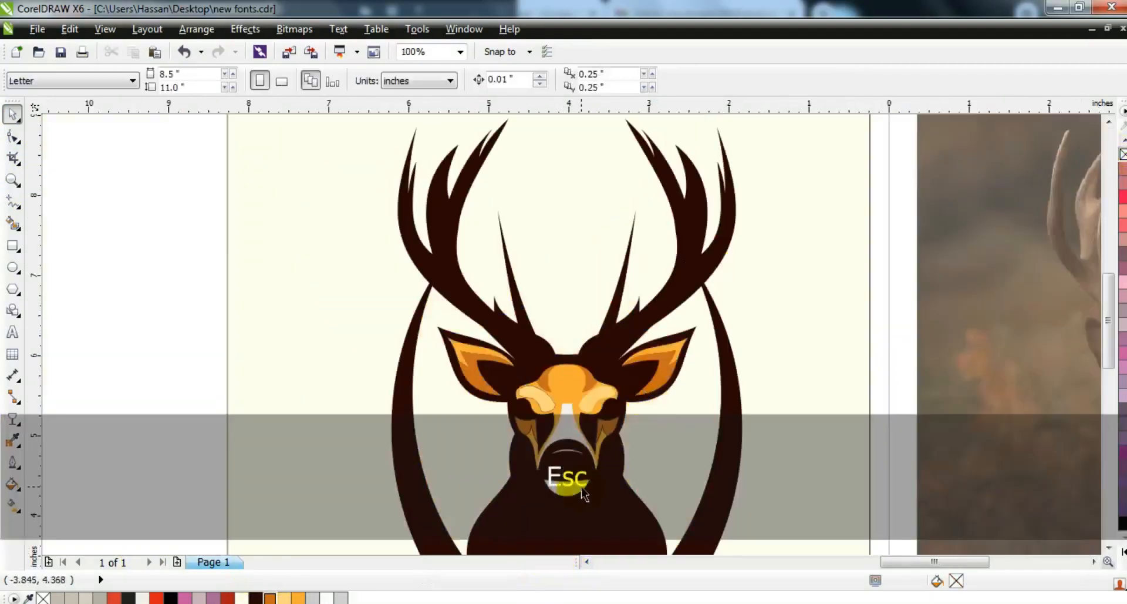
- Remove the remaining outlines from the brow, cheek and muzzle shapes
left_click(294, 304, "ctrl")
key("ctrl+z")
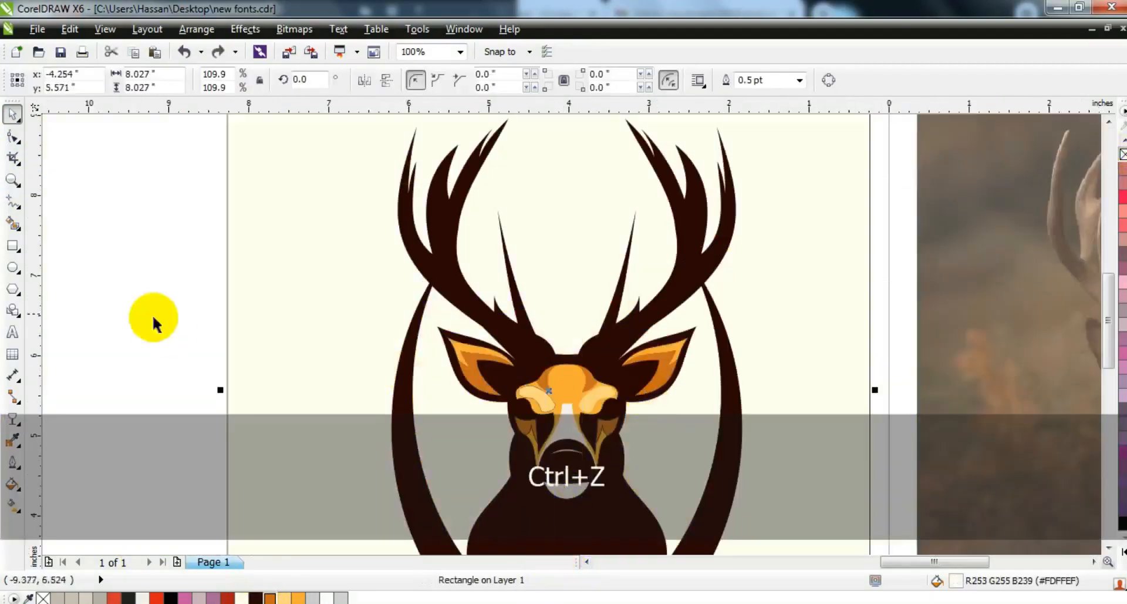
left_click_drag(171, 305, 723, 511)
left_click(770, 317)
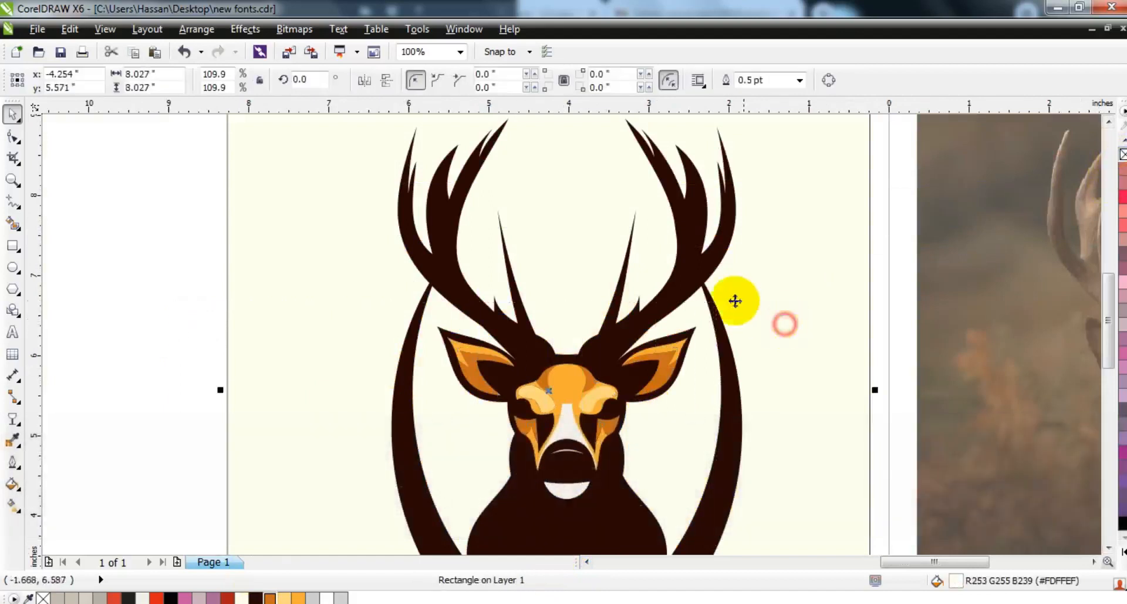
key("F3")
left_click(375, 341)
key("Escape")
- Adjust the lower lip's curve and place a copy slightly below it, with no fill and a red outline
left_click(11, 179)
left_click_drag(523, 259, 778, 466)
left_click(11, 121)
left_click(533, 389)
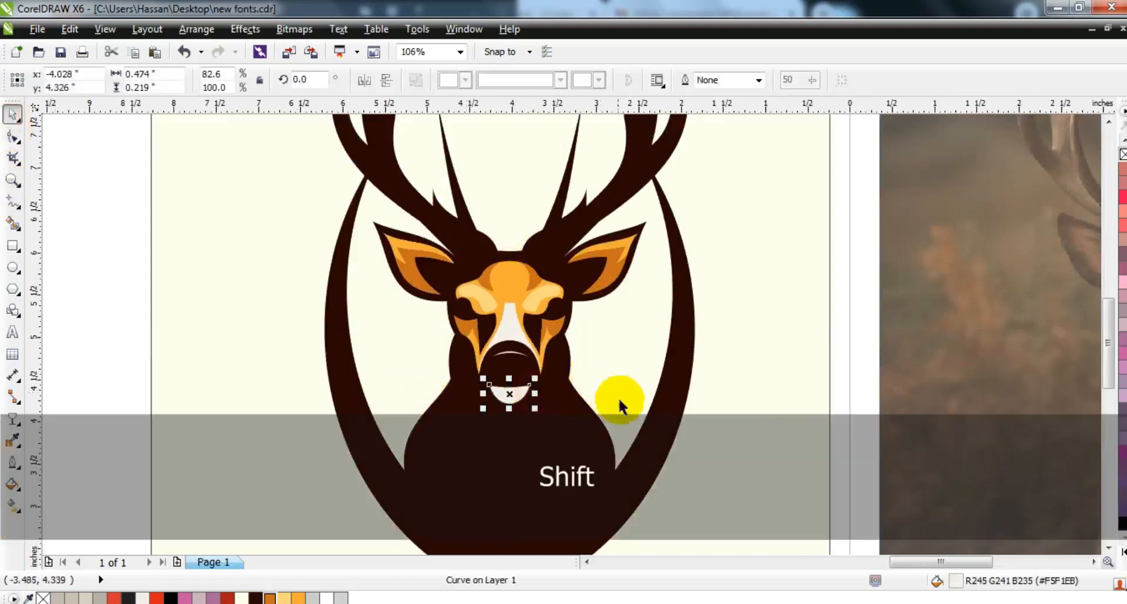
left_click(13, 136)
left_click_drag(513, 396, 513, 401)
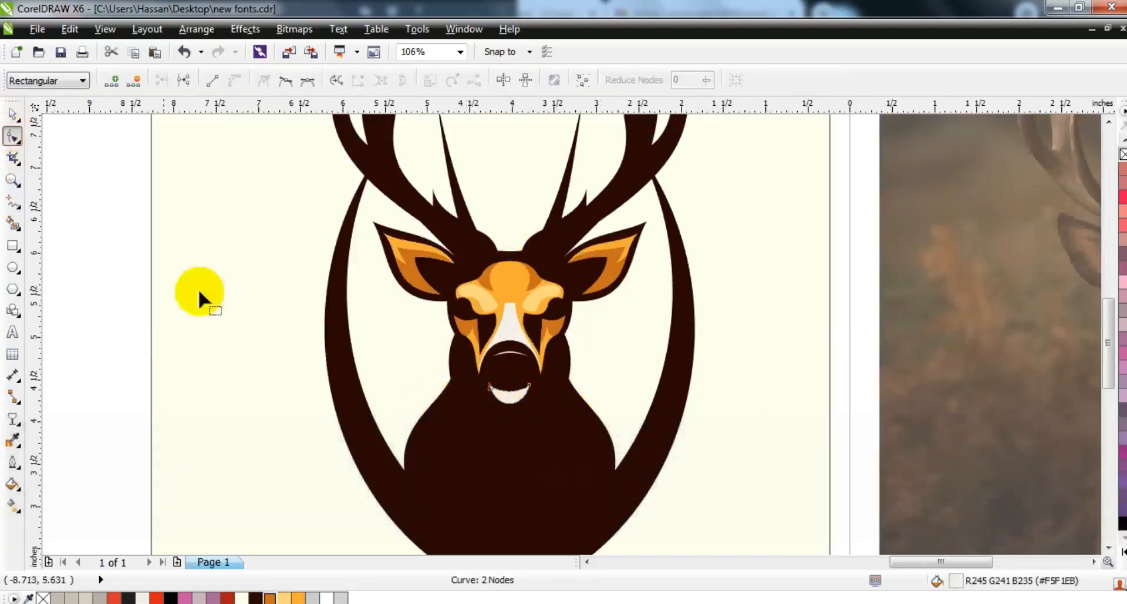
left_click(11, 114)
key("Escape")
left_click(505, 400)
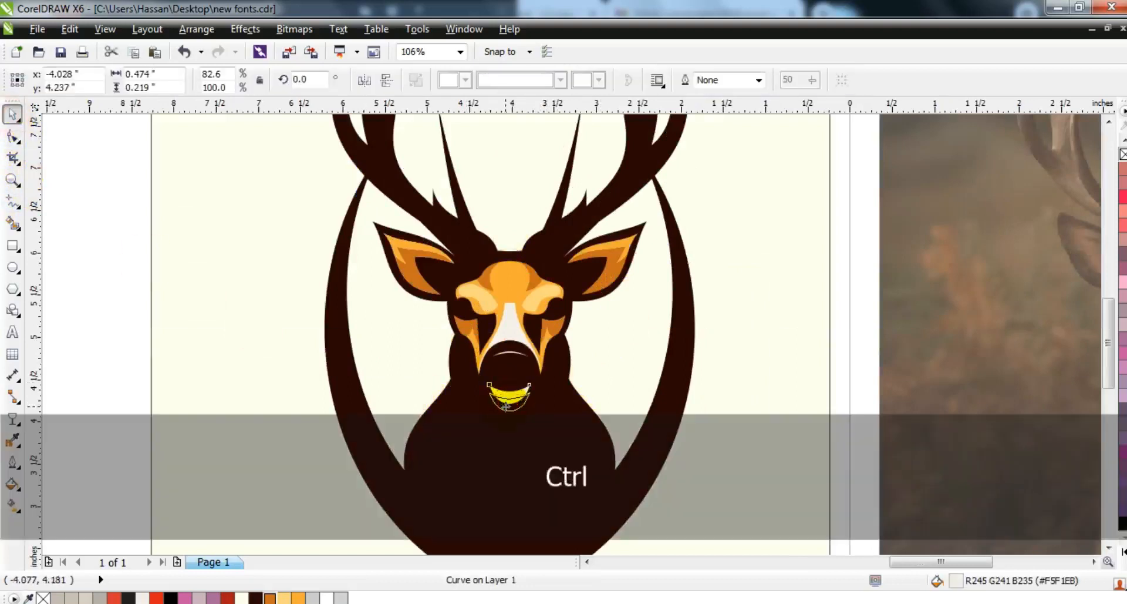
key("F3")
left_click(1123, 154)
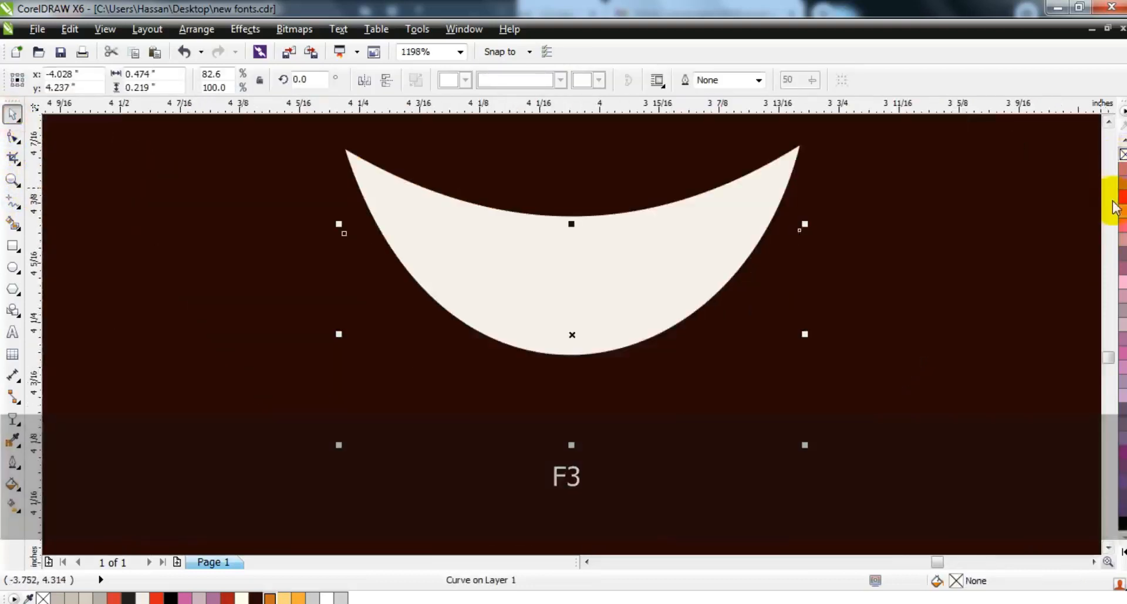
right_click(1122, 197)
- Smart Fill the lower strip of the lip, delete the red-outlined copy and fill the strip pale yellow (R253 G213 B126)
left_click(13, 223)
left_click(534, 315)
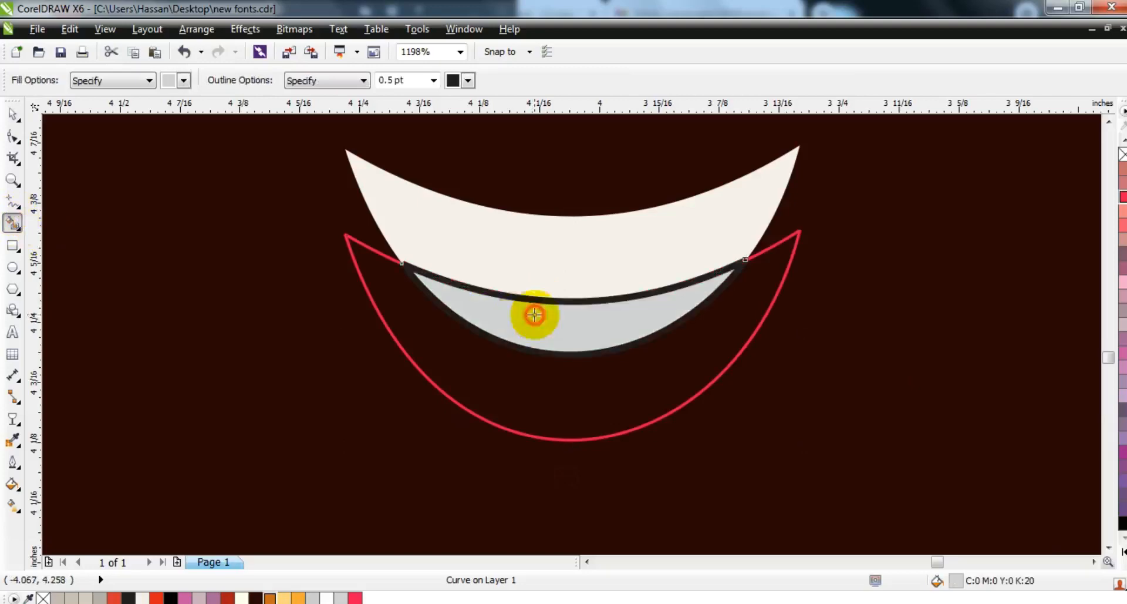
left_click(13, 114)
left_click(611, 333)
key("Delete")
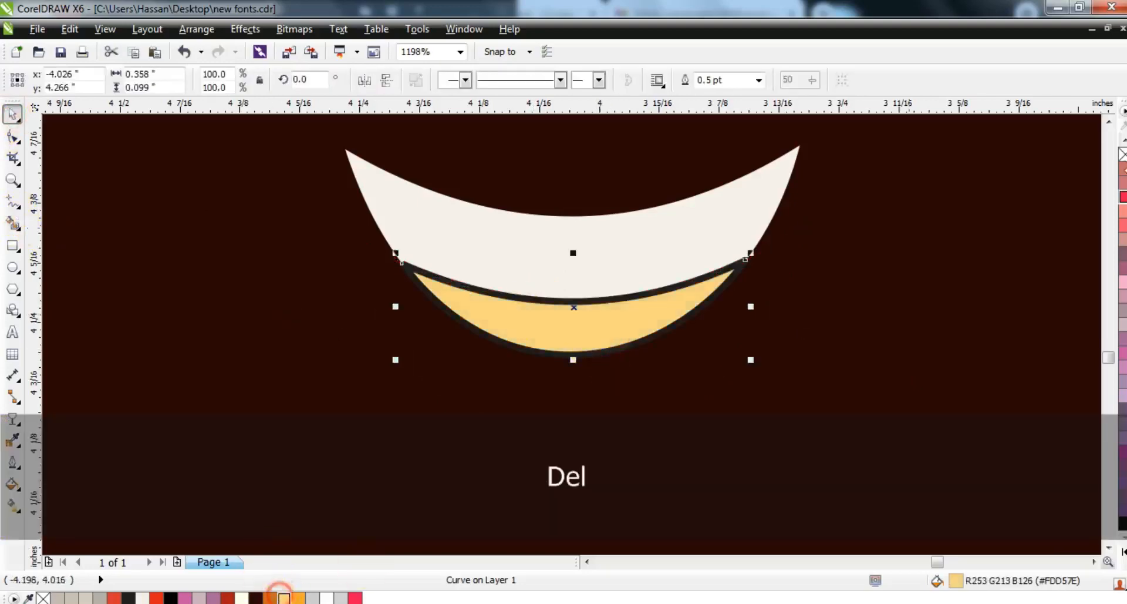
key("F3")
key("F3")
key("Escape")
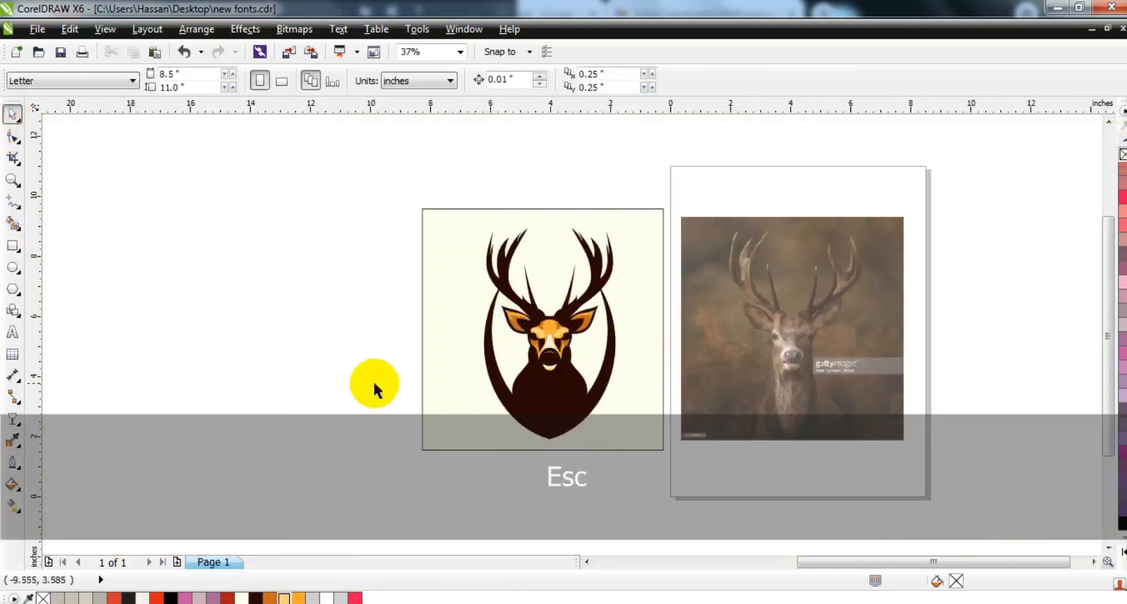
- Draw a closed four-point fur lock about 1.9 inches tall with straight edges on the left side of the chest
left_click(13, 180)
left_click_drag(455, 257, 918, 462)
left_click_drag(121, 276, 630, 518)
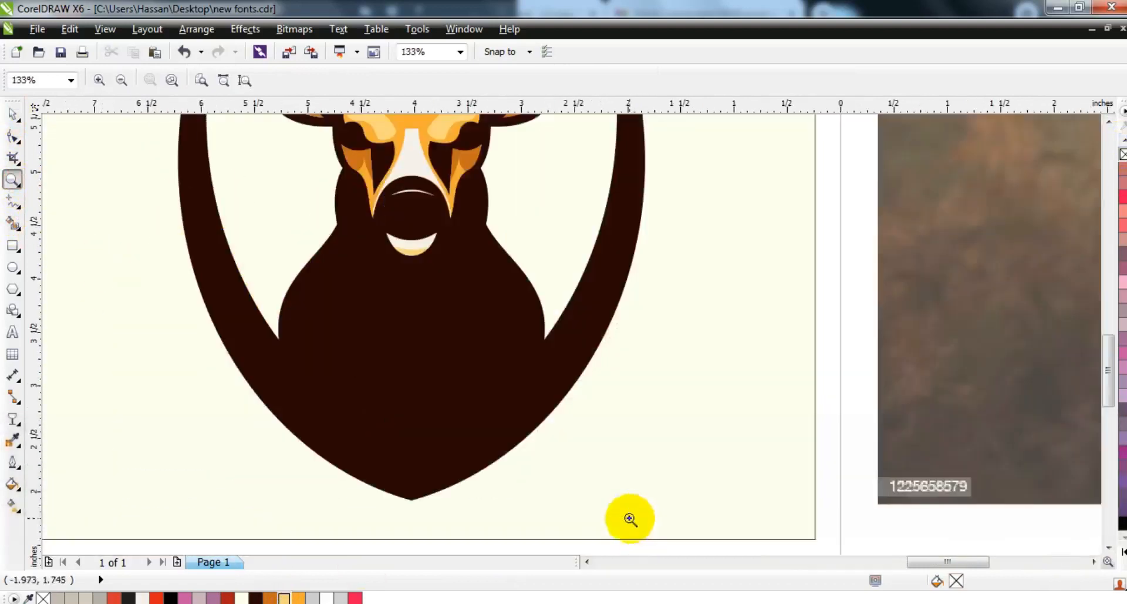
left_click(13, 202)
left_click(256, 306)
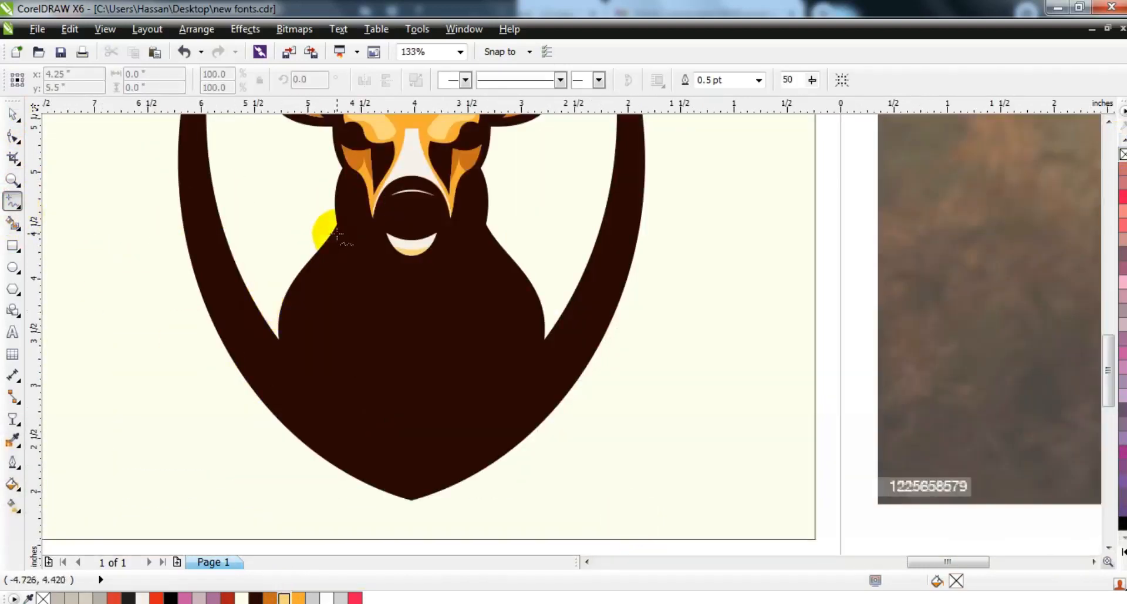
left_click(326, 403)
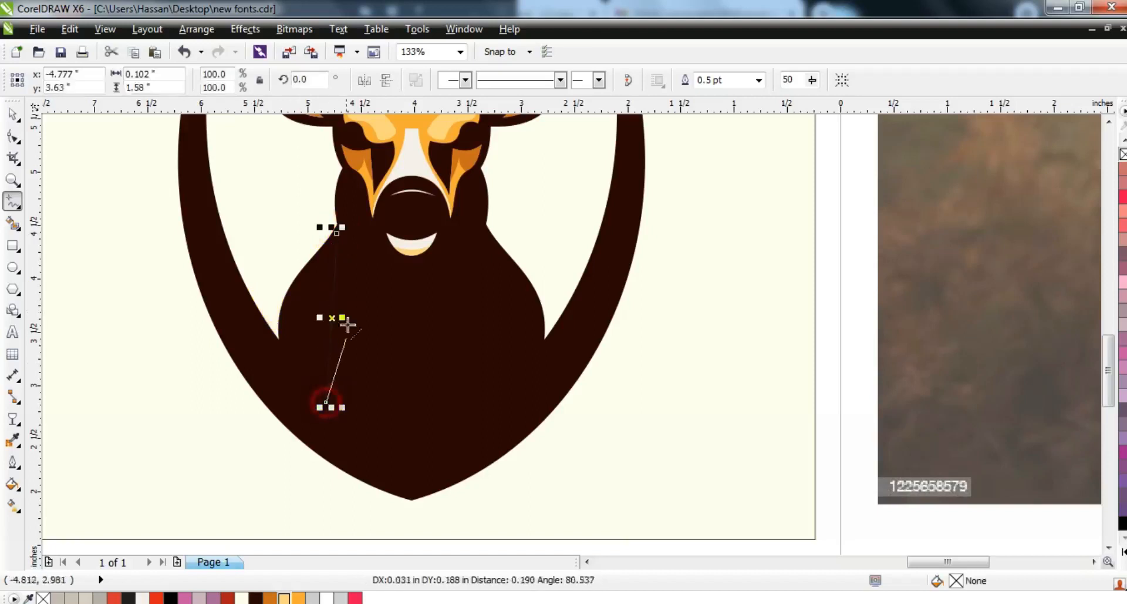
left_click(382, 440)
- Convert the fur lock's edges to curves and bend them into a forked, flowing shape with pointed tips
left_click(13, 136)
left_click_drag(231, 206, 505, 474)
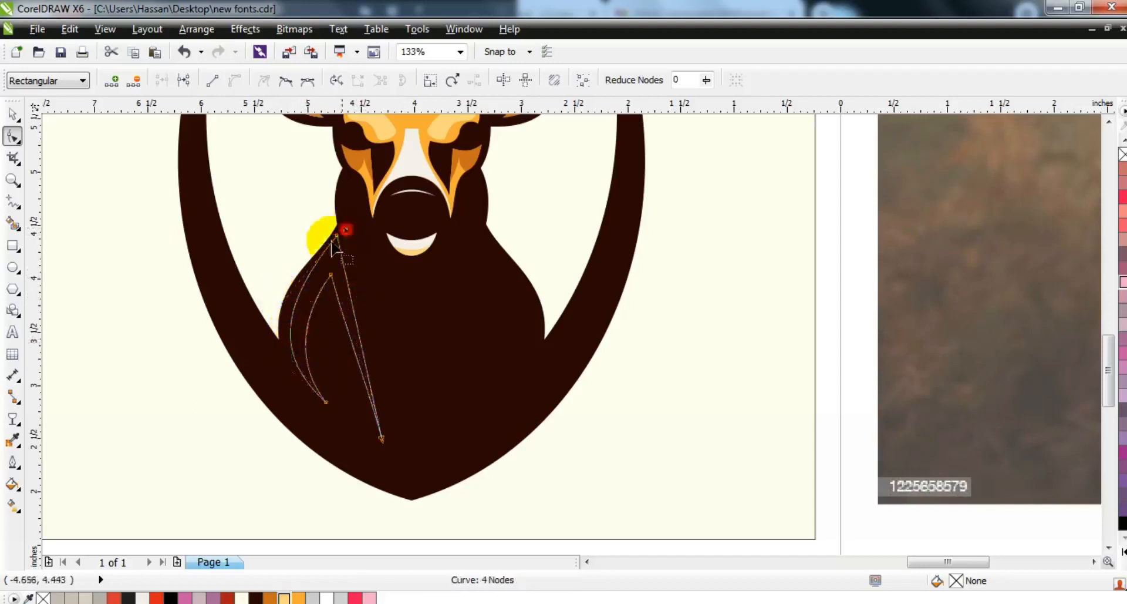
left_click_drag(383, 389, 356, 311)
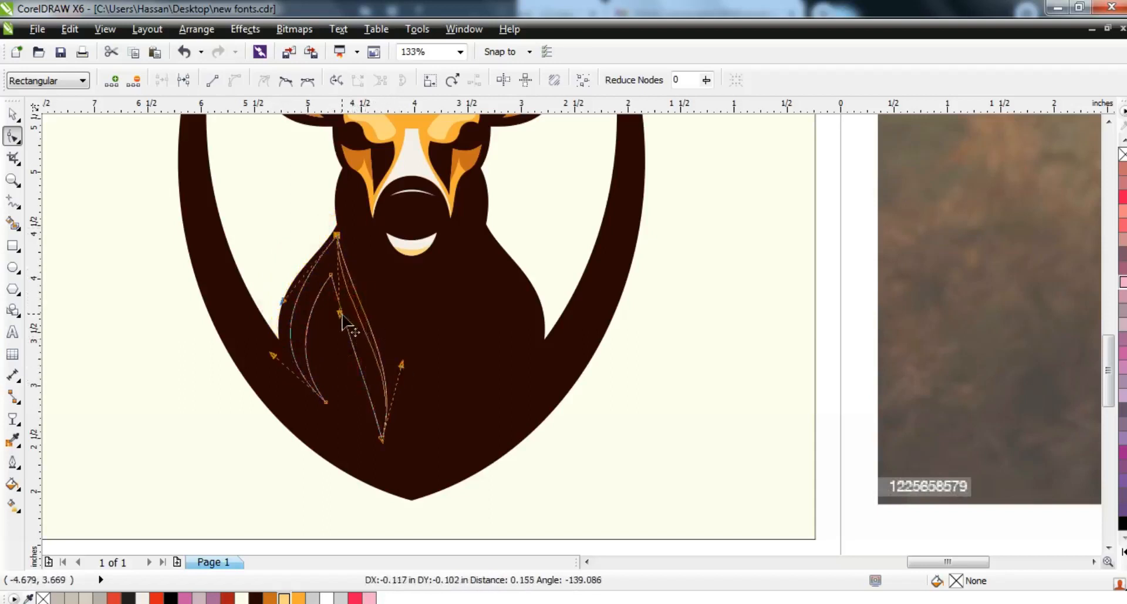
left_click_drag(370, 393, 389, 400)
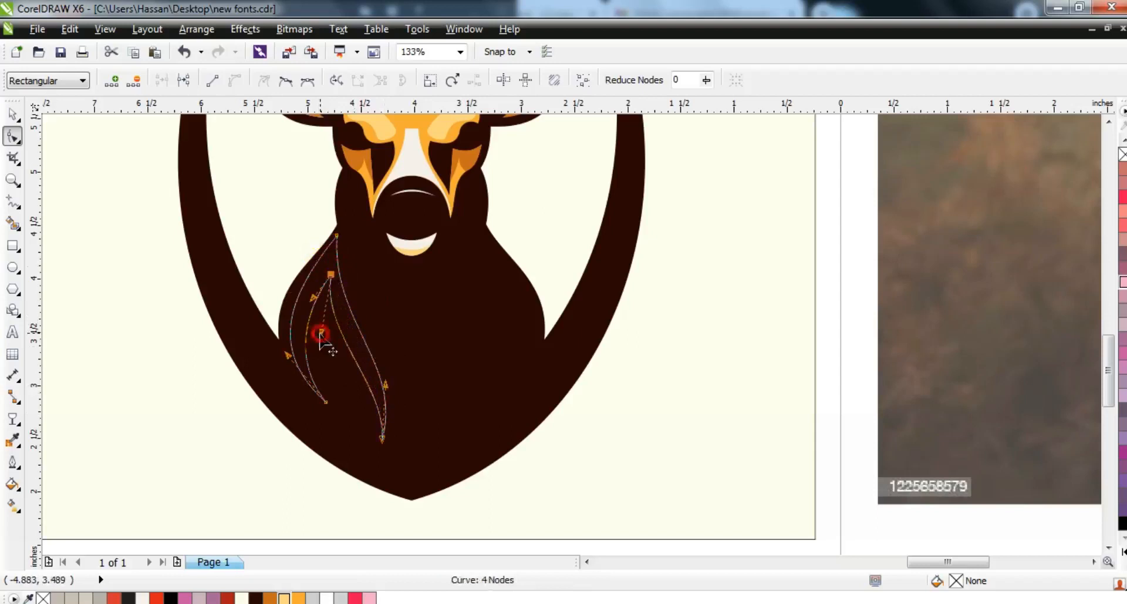
left_click_drag(394, 388, 391, 388)
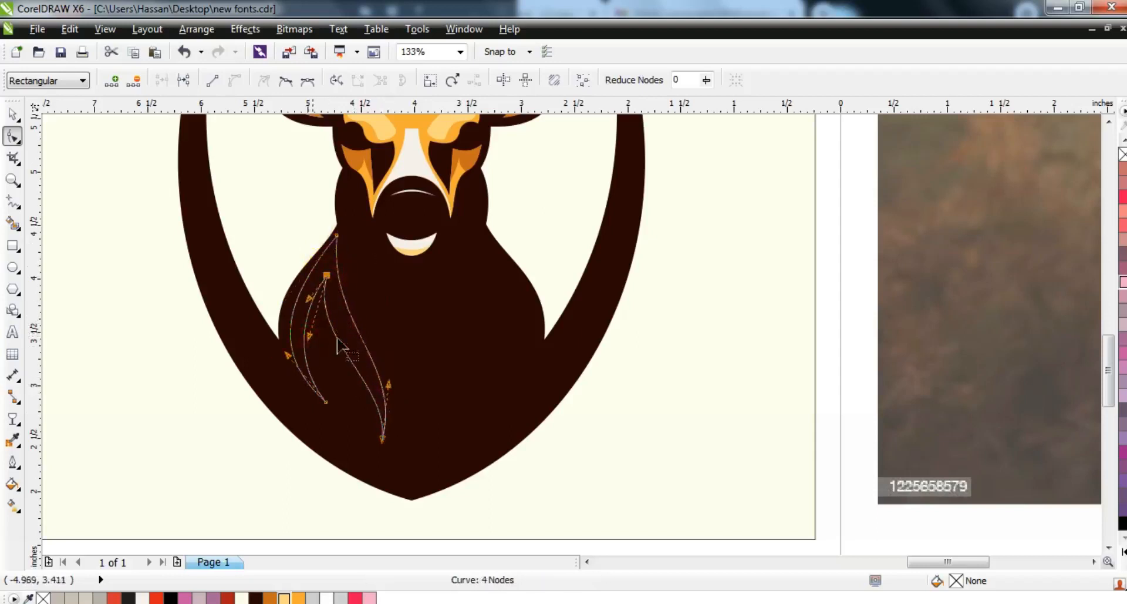
left_click_drag(305, 354, 308, 354)
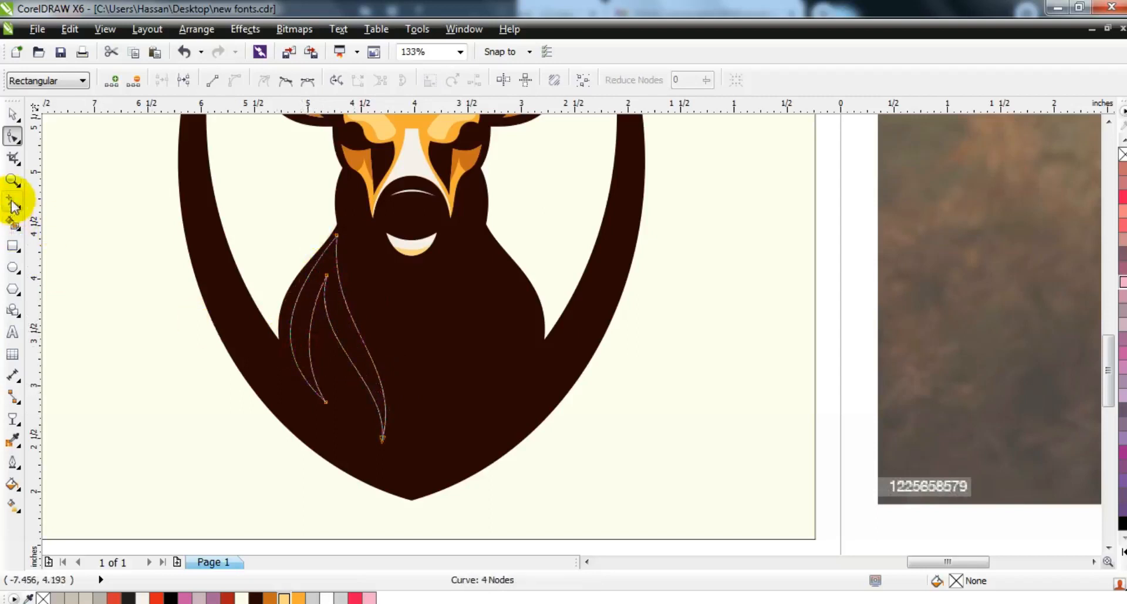
- Draw a two-segment dividing line through the fur lock, peaking near its top, and give it a purple-pink outline
left_click(13, 204)
left_click(326, 413)
double_click(324, 262)
left_click(384, 453)
right_click(1124, 354)
- Convert the dividing line to curves and bend both segments to follow the fork of the fur lock
left_click(13, 139)
key("ctrl+a")
left_click(230, 80)
left_click_drag(326, 341, 302, 337)
left_click(384, 453)
left_click_drag(364, 390, 400, 367)
left_click_drag(345, 326, 332, 342)
left_click_drag(326, 263, 329, 263)
- Smart Fill the fur lock's divided areas, colour the inner band dark orange and the outer band light orange, and delete the dividing line
left_click(13, 223)
left_click(335, 254)
left_click(13, 114)
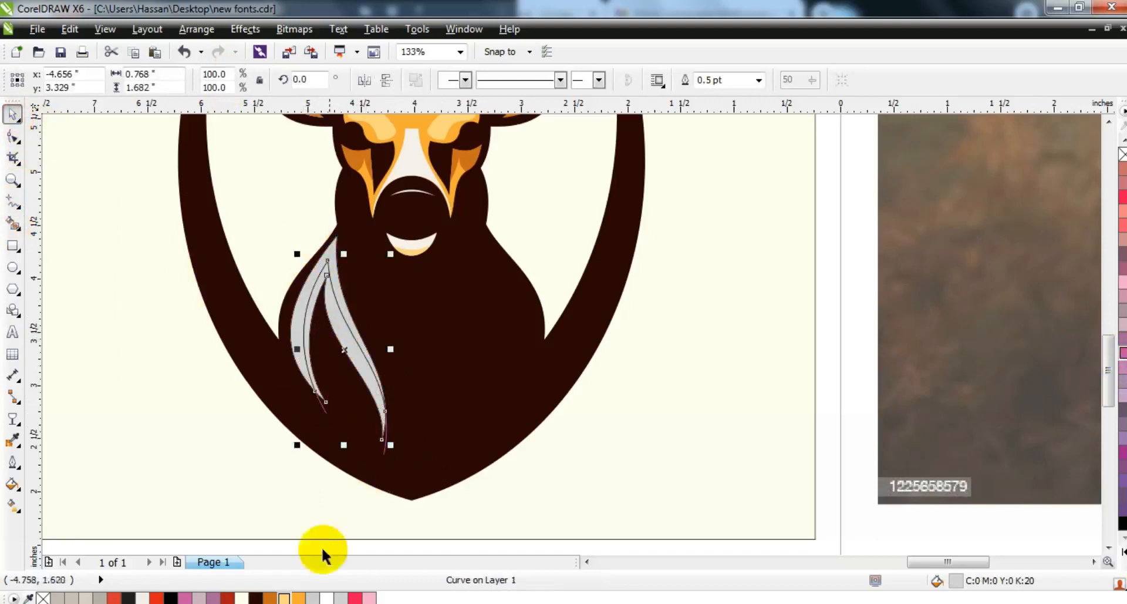
left_click(270, 598)
left_click(298, 598)
left_click(175, 290)
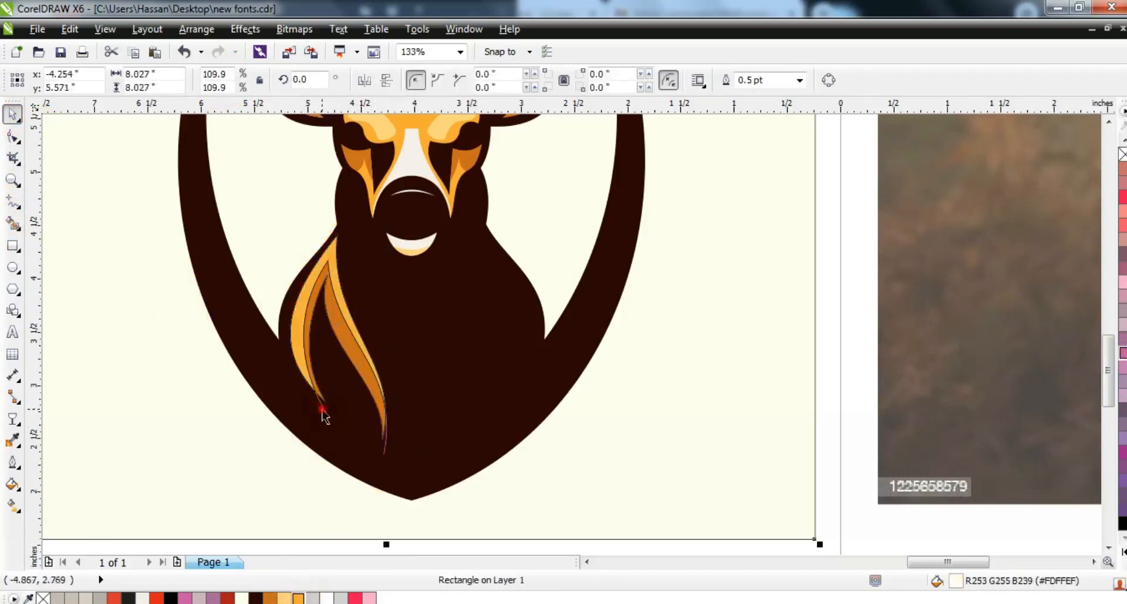
left_click(323, 409)
key("Delete")
- Mirror a copy of the finished fur lock onto the right side of the chest
left_click_drag(186, 481, 335, 328)
key("F3")
key("Escape")
left_click_drag(109, 261, 352, 424)
left_click_drag(290, 340, 377, 337)
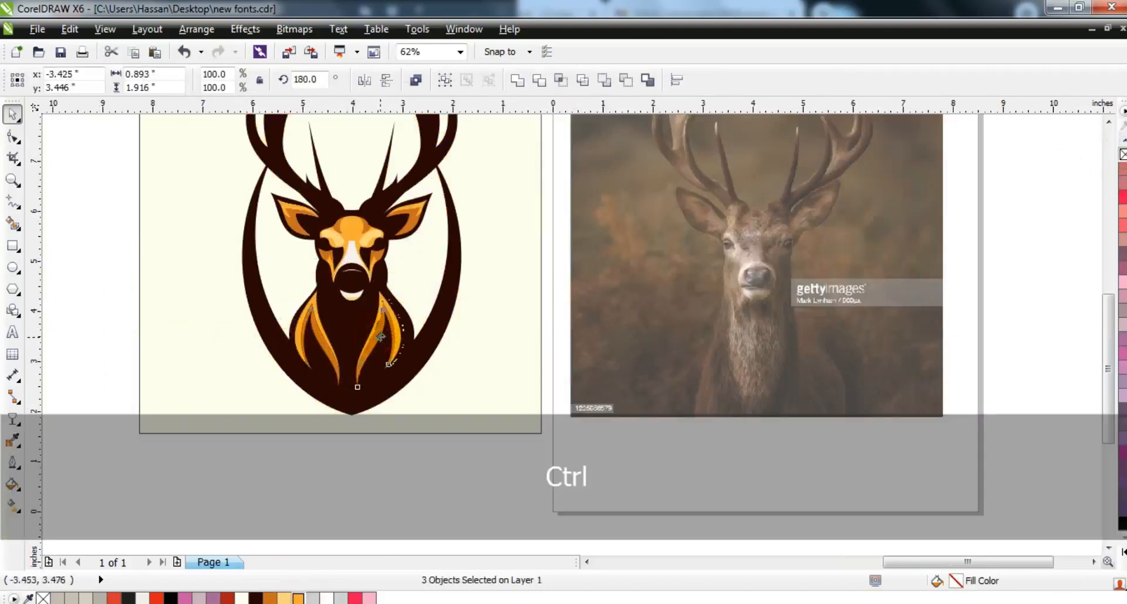
key("Escape")
scroll(468, 420, "down", 1)
left_click_drag(478, 404, 339, 192)
left_click_drag(470, 382, 464, 376)
left_click(467, 406)
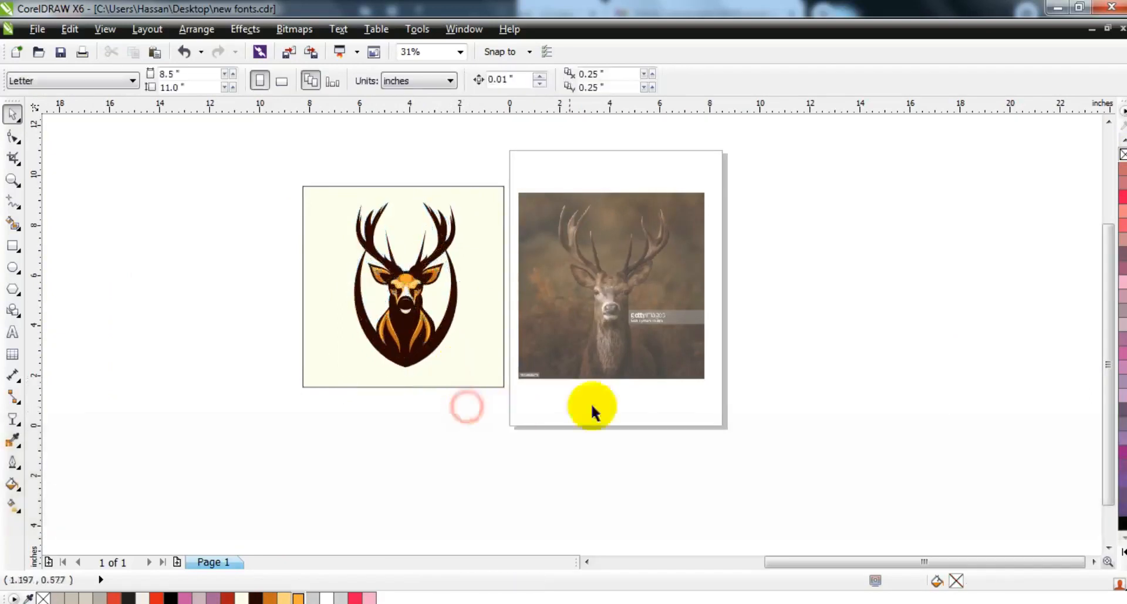
- Smart Fill the two open areas between the deer and the curved frame and colour them green (R6 G161 B19)
scroll(247, 243, "up", 1)
left_click(12, 224)
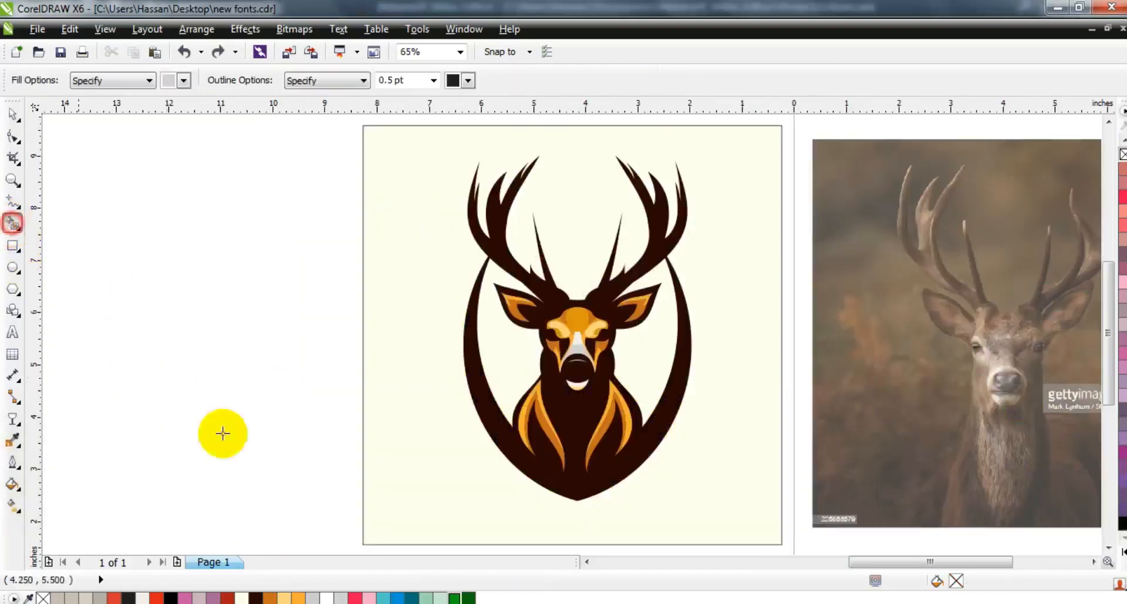
left_click(531, 382)
left_click(652, 352)
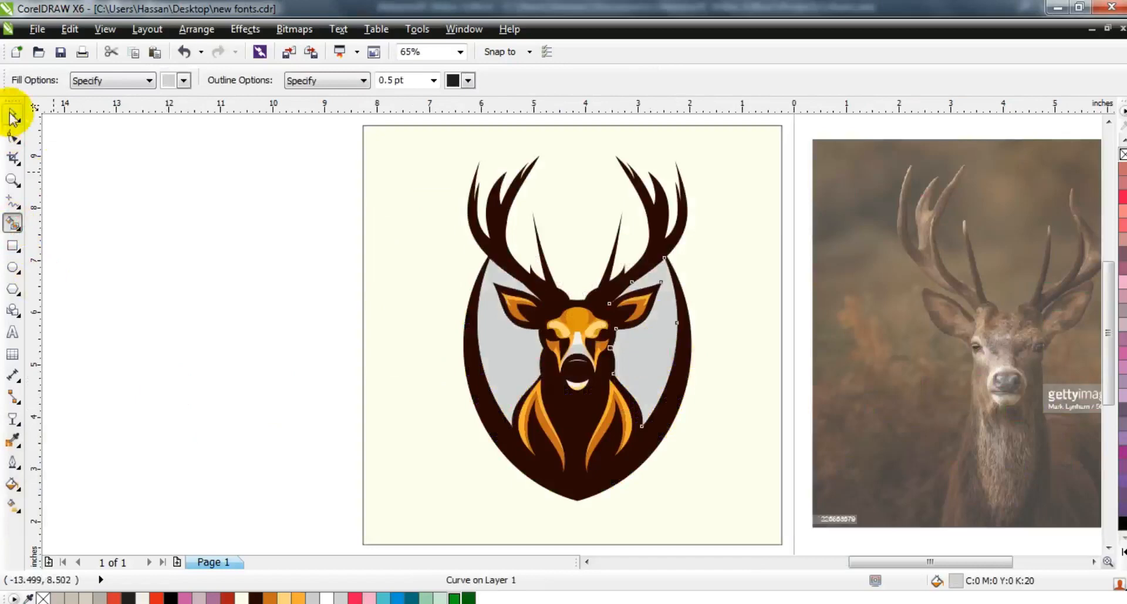
left_click(10, 114)
left_click(523, 354, "shift")
left_click(454, 598)
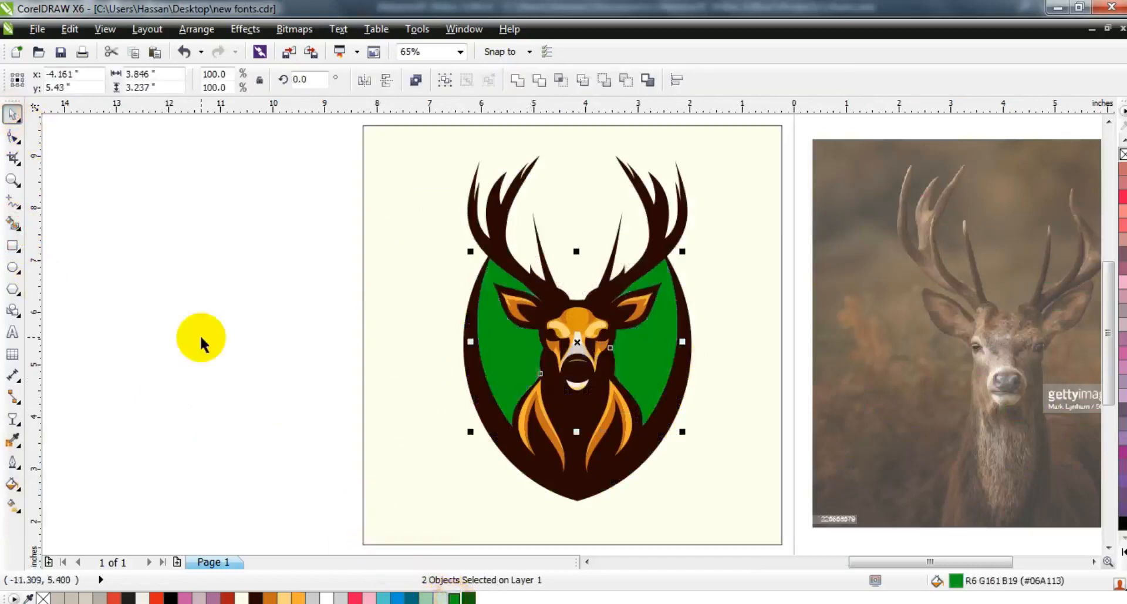
left_click(201, 344)
- Draw an ellipse over the deer and stretch it to about 3.44 by 5.74 inches so its sides cross the green areas
left_click(13, 267)
left_click_drag(499, 131, 675, 395)
left_click(12, 113)
left_click_drag(496, 259, 480, 256)
left_click(579, 254)
left_click_drag(579, 385, 576, 441)
left_click_drag(669, 282, 673, 280)
- Smart Fill the outer strips of both green areas, colour them dark green (R3 G102 B11), and delete the guide ellipse
left_click(14, 226)
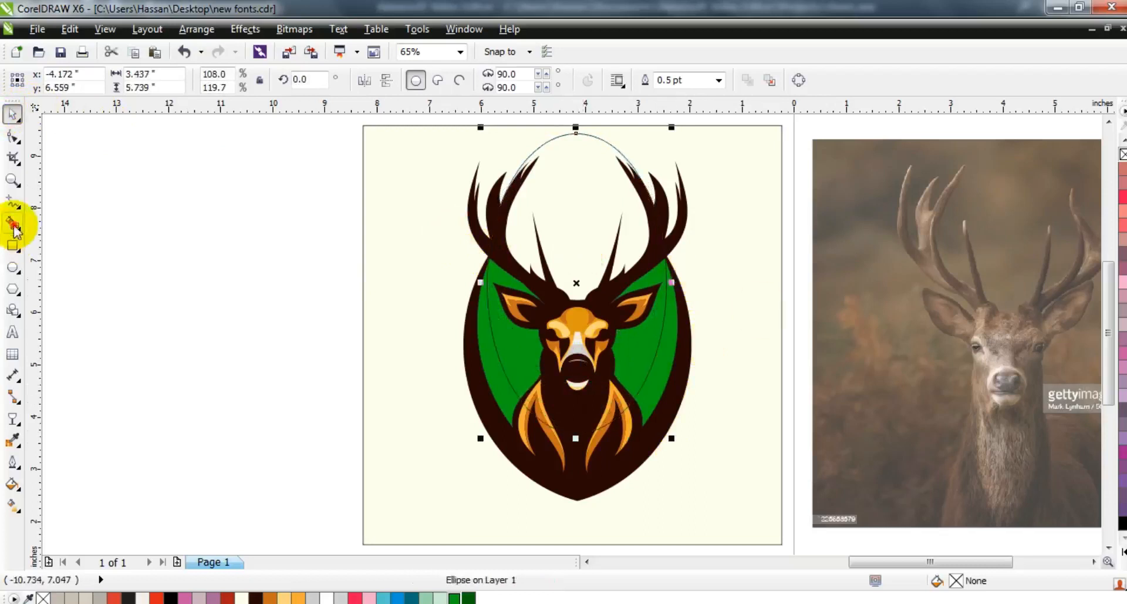
left_click(505, 395)
left_click(654, 388)
left_click(13, 114)
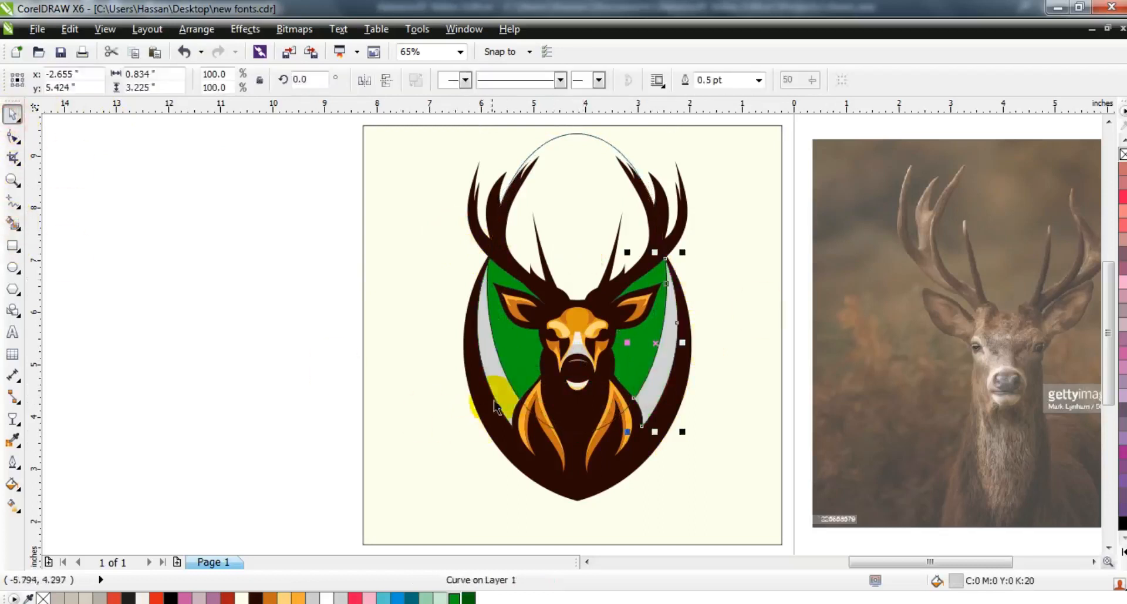
left_click(495, 406, "shift")
left_click(468, 598)
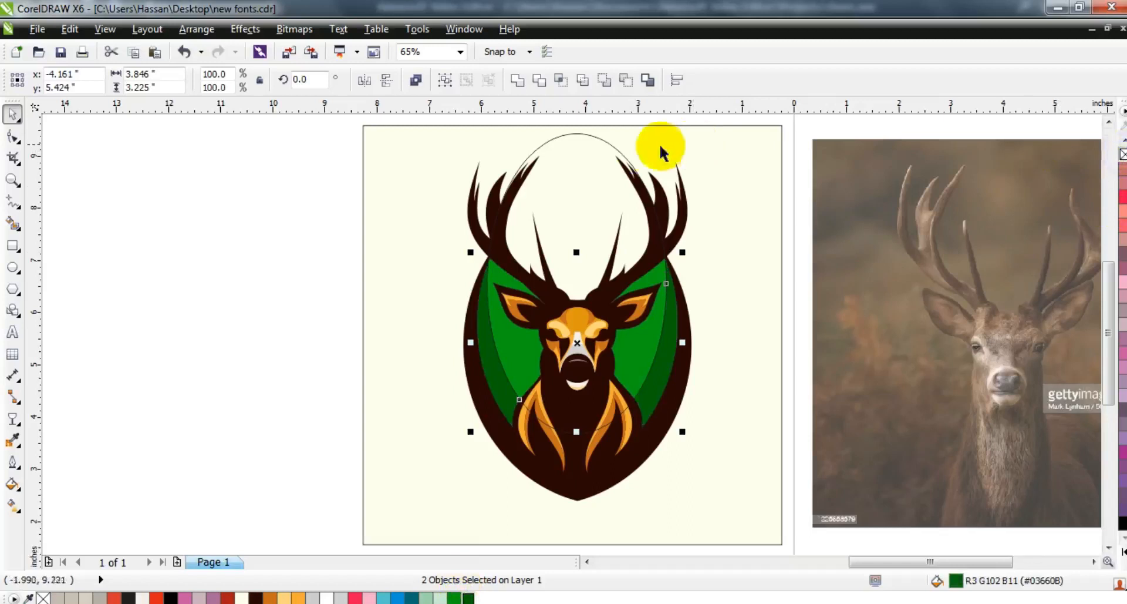
left_click(608, 142)
key("Delete")
- Recolour the deer silhouette and its curved frame black
left_click(681, 233)
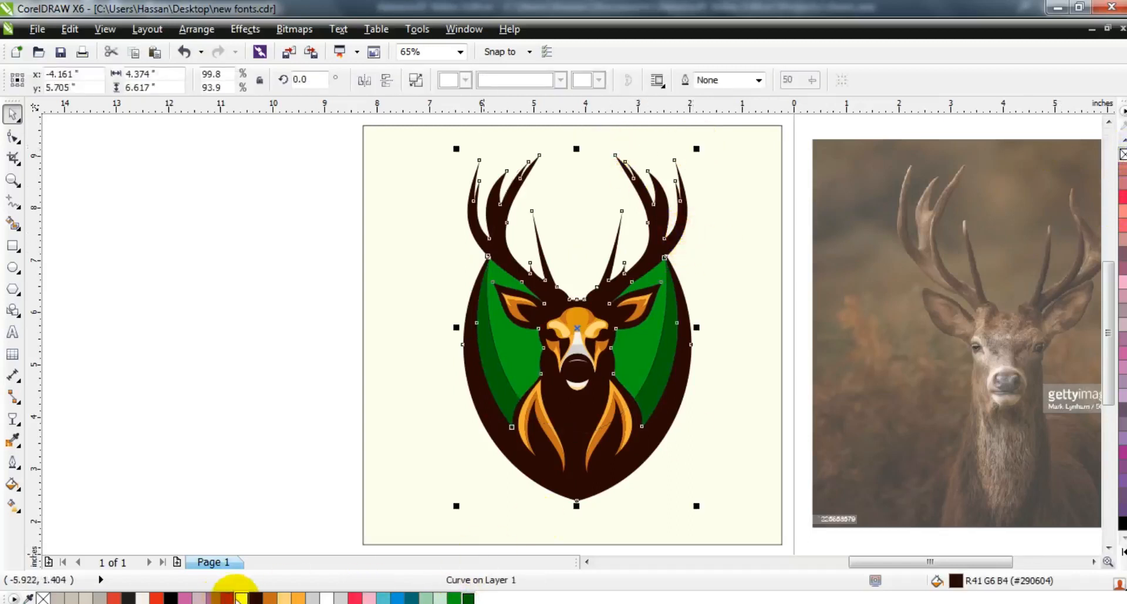
left_click(171, 597)
left_click(225, 434)
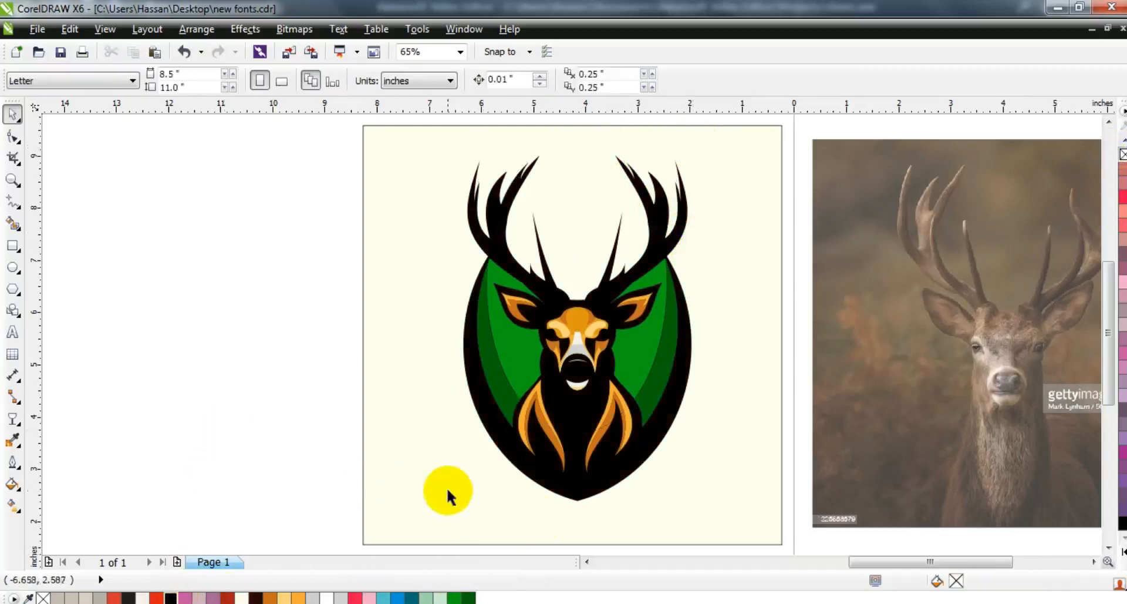
- Colour the background square light orange (R253 G213 B126) and shift it slightly up and to the right behind the deer
left_click(448, 495)
left_click(269, 598)
left_click(284, 598)
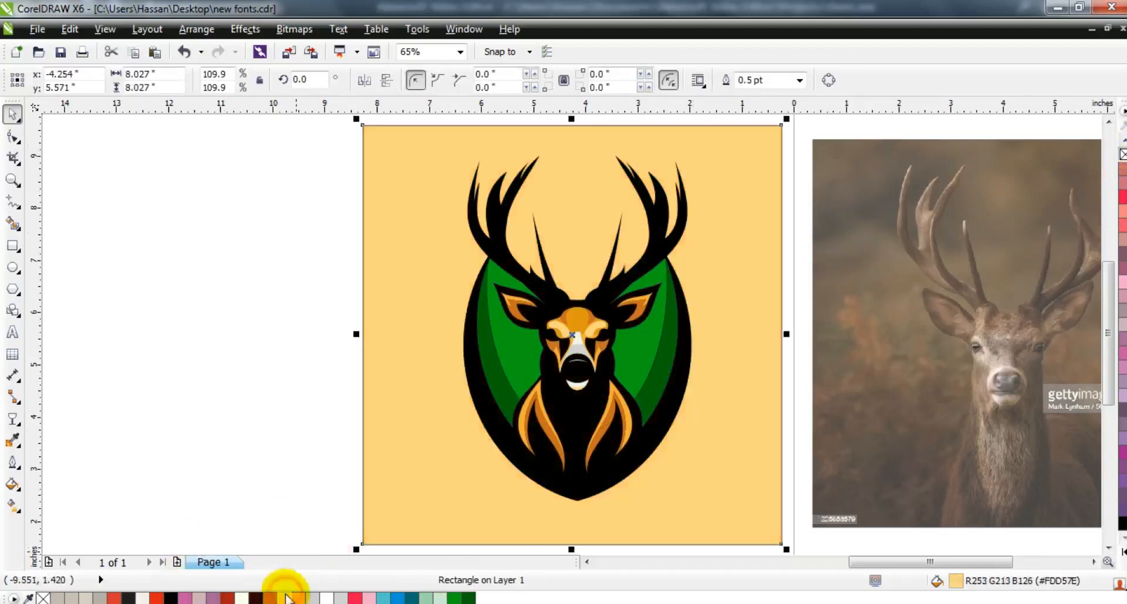
left_click(277, 461)
left_click_drag(448, 491, 452, 487)
left_click(254, 269)
- Give the background square a radial fountain fill from white behind the deer's head to light orange, and extend its radius outward
left_click(501, 511)
key("g")
left_click_drag(567, 297, 582, 455)
left_click(1123, 552)
left_click_drag(1080, 311, 573, 353)
left_click(118, 81)
left_click(90, 127)
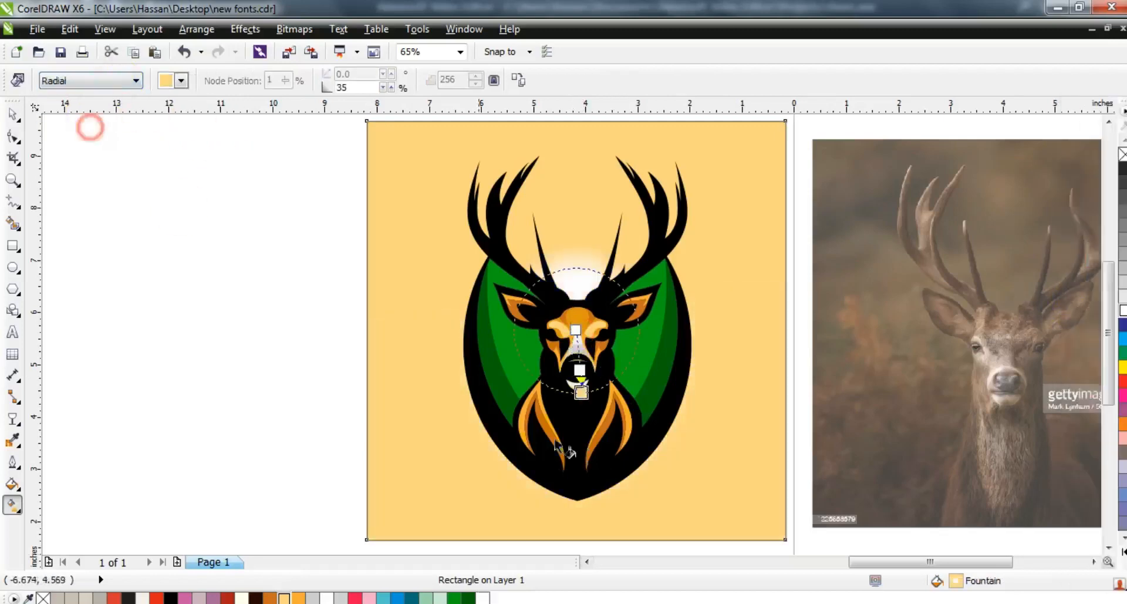
left_click_drag(580, 393, 589, 476)
- Remove the background square's outline and deselect it
left_click(13, 115)
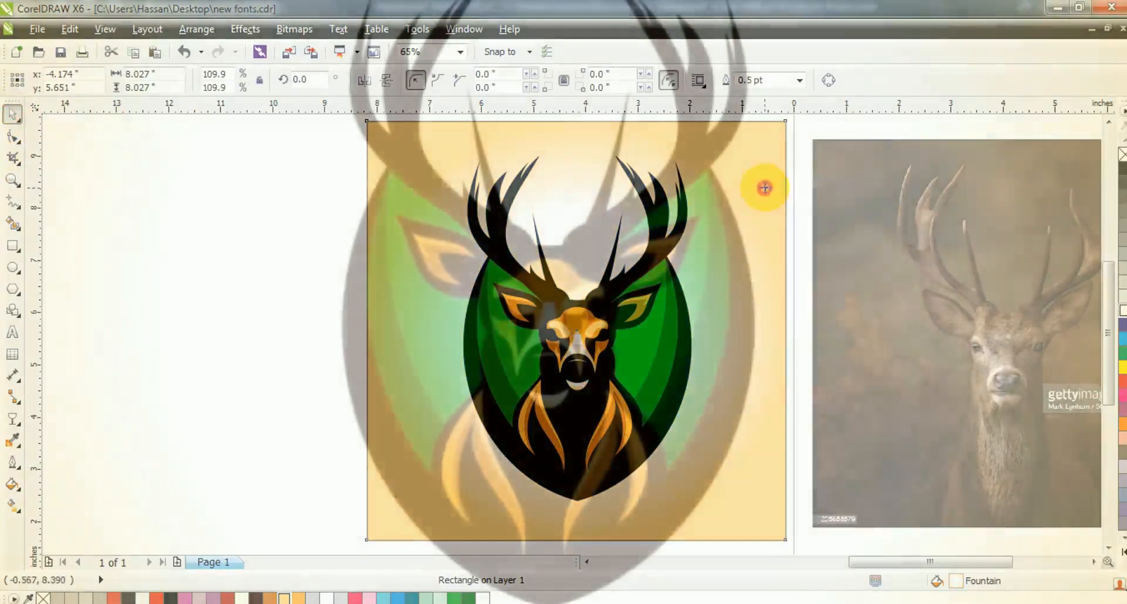
right_click(1123, 154)
left_click(233, 320)
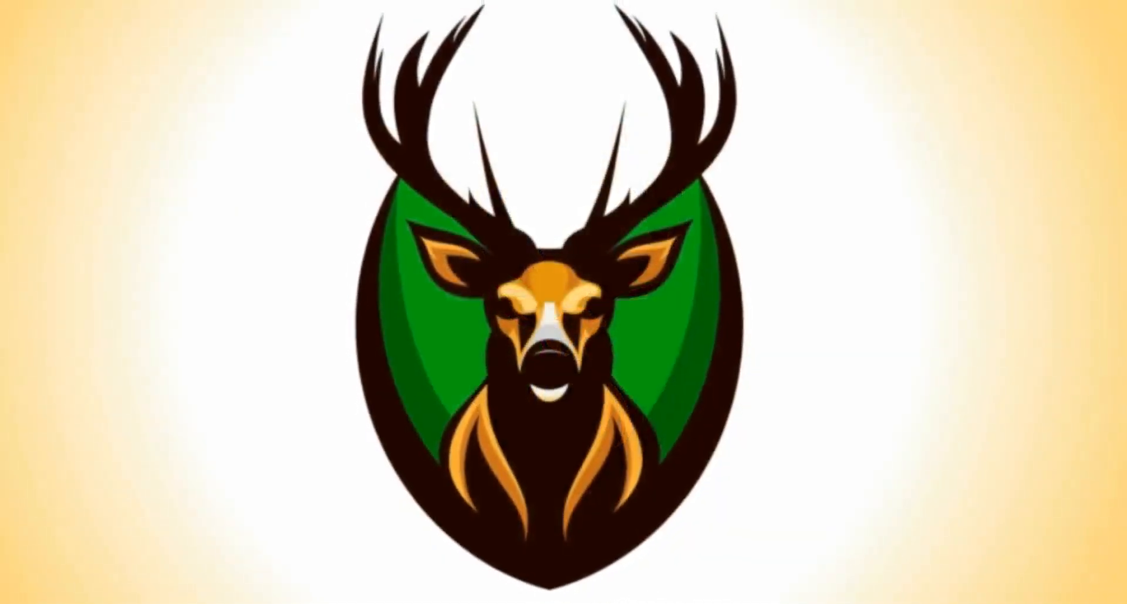